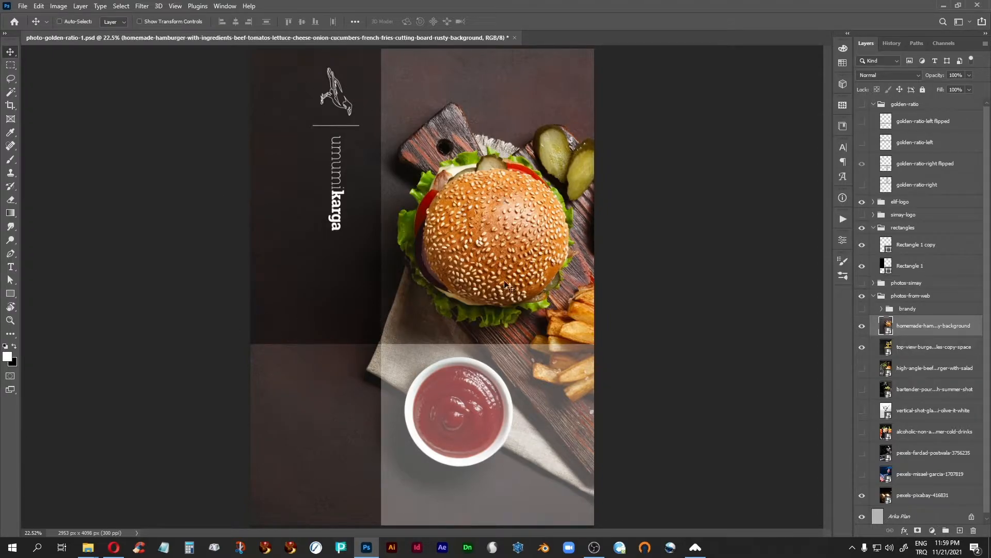
Step: Duplicate the Rectangle 1 layer and move the copy into the elif-logo group, directly below the umumi text layer
click(922, 244)
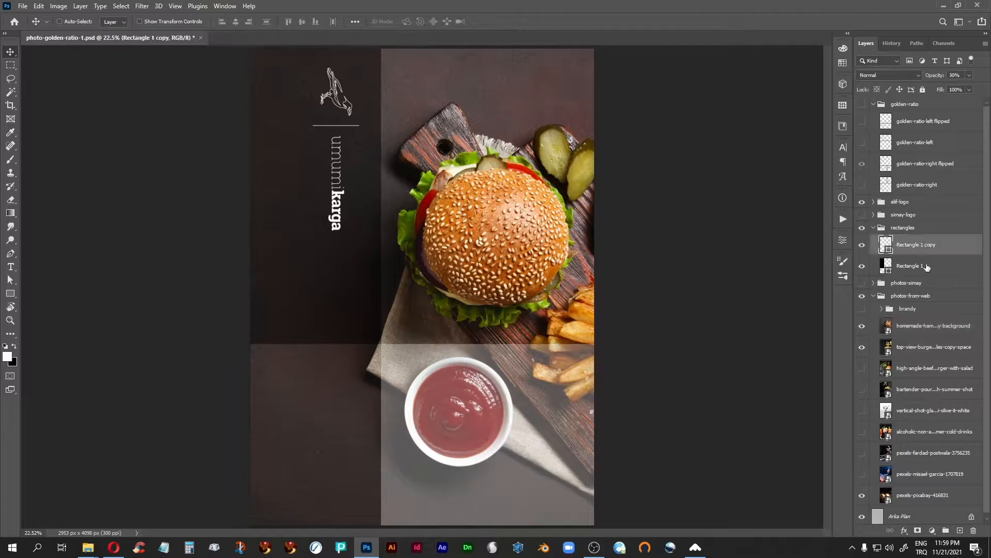
click(926, 267)
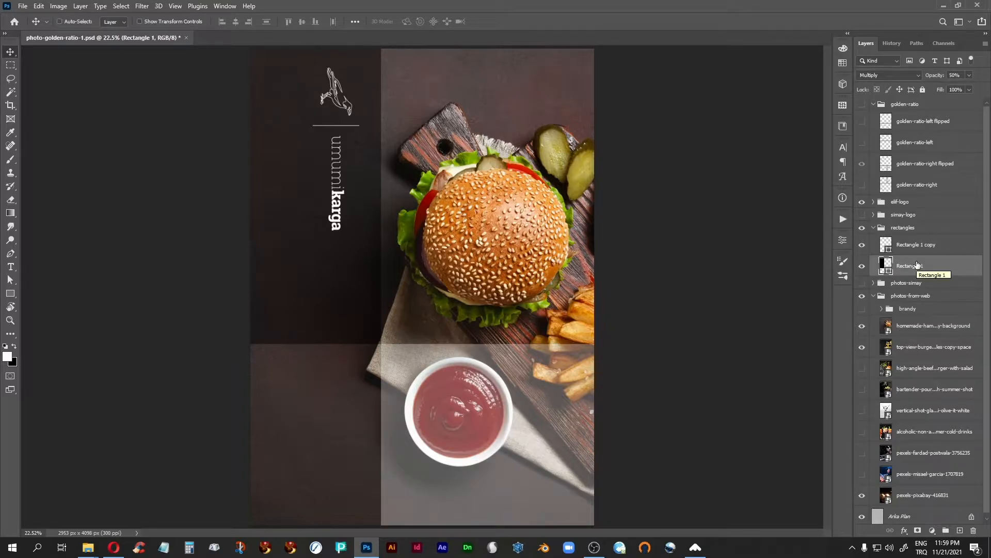
click(873, 201)
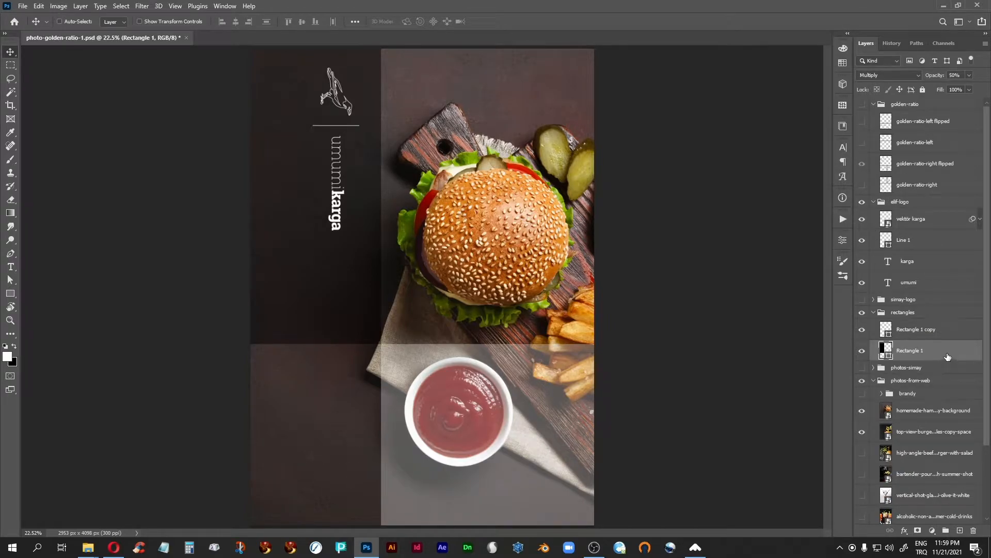
drag(956, 362, 960, 530)
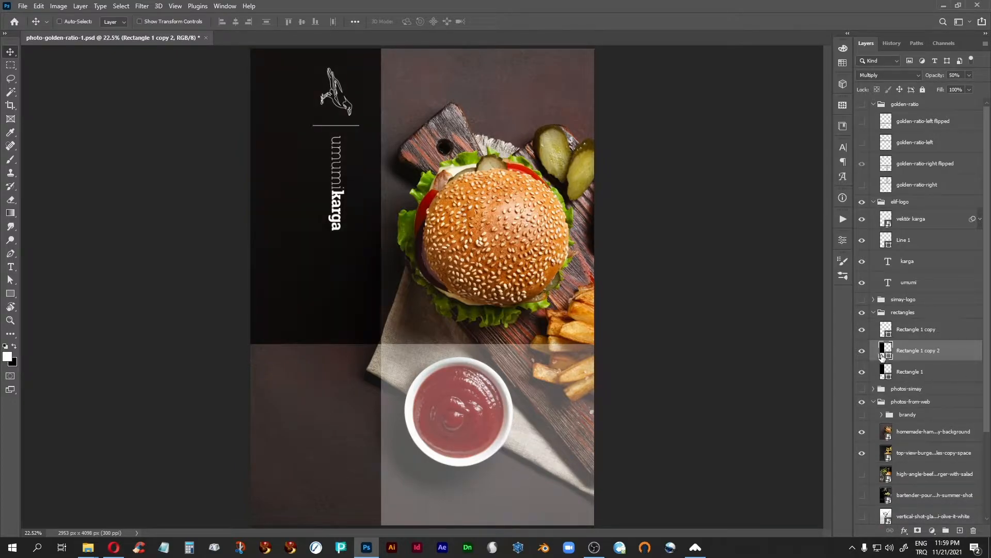
drag(886, 350, 903, 306)
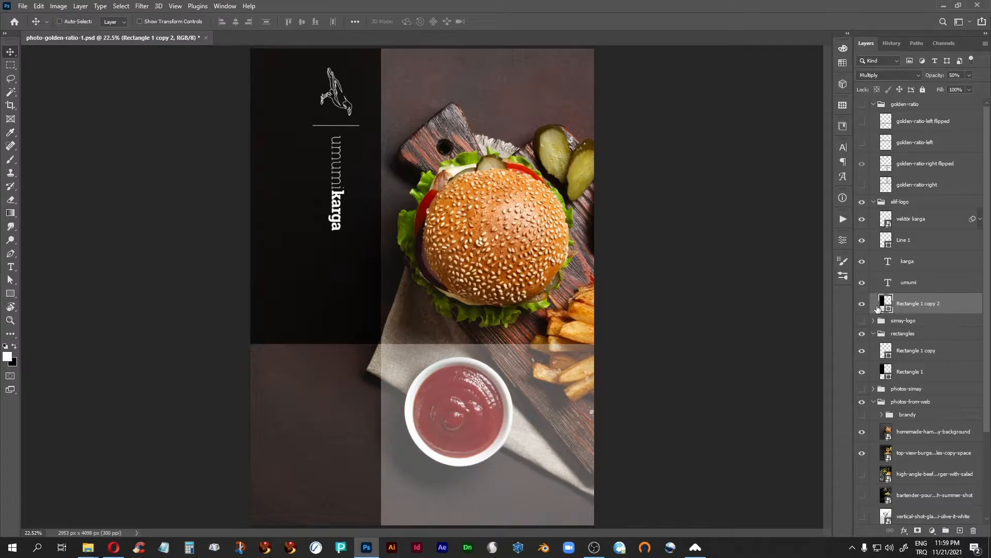
Step: Move the whole elif-logo group over the burger photo and rotate it -90° so the logo reads horizontally
click(862, 202)
click(863, 202)
click(910, 203)
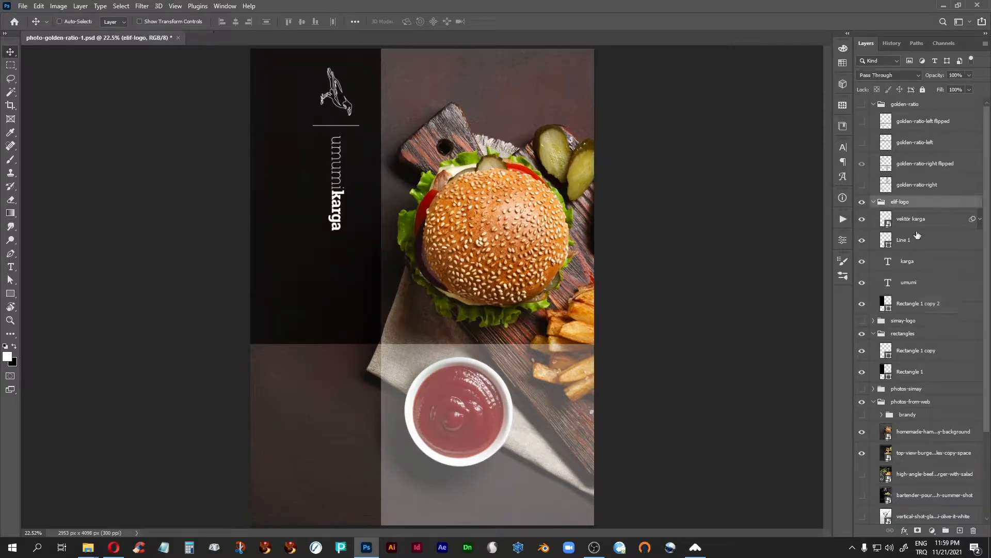
click(873, 202)
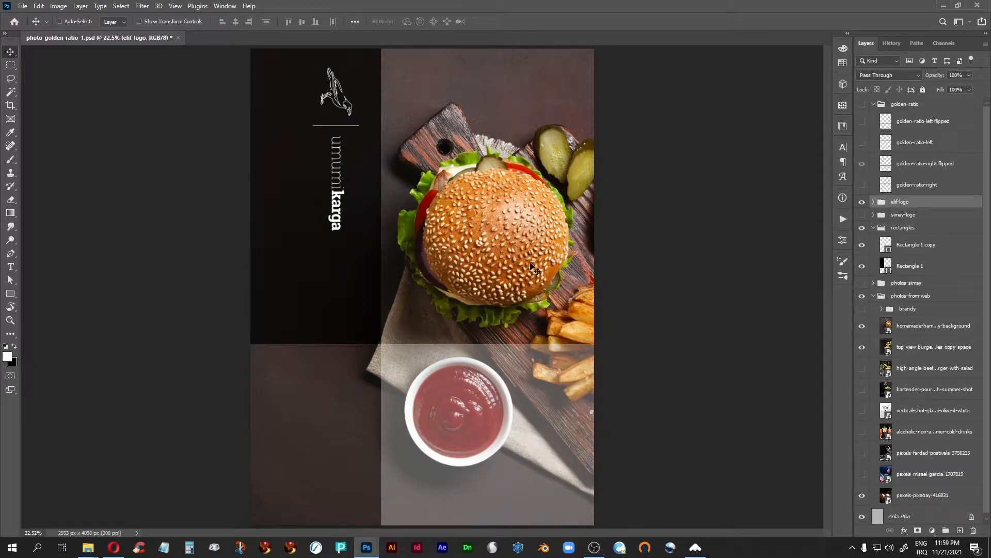
drag(333, 218, 505, 246)
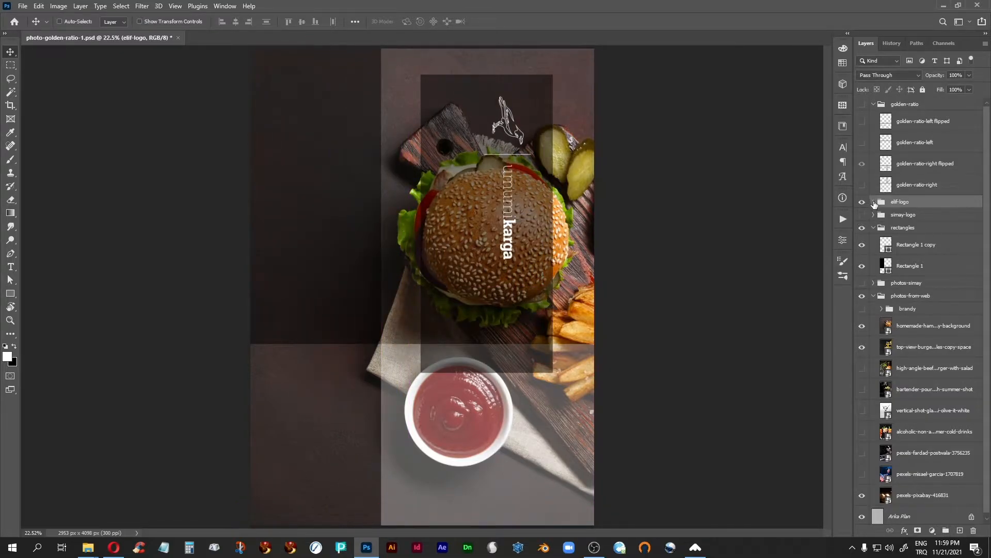
key(ctrl+t)
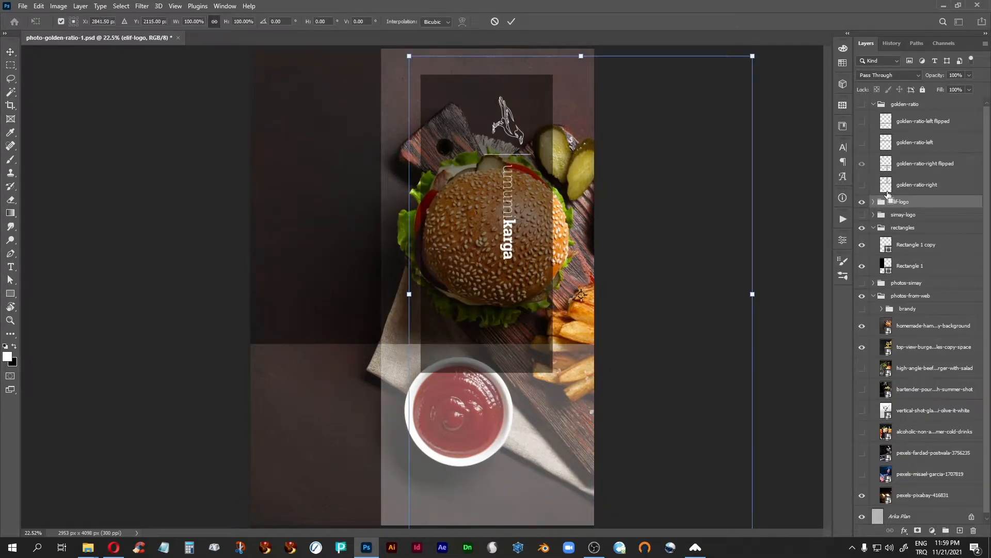
drag(372, 97, 346, 467)
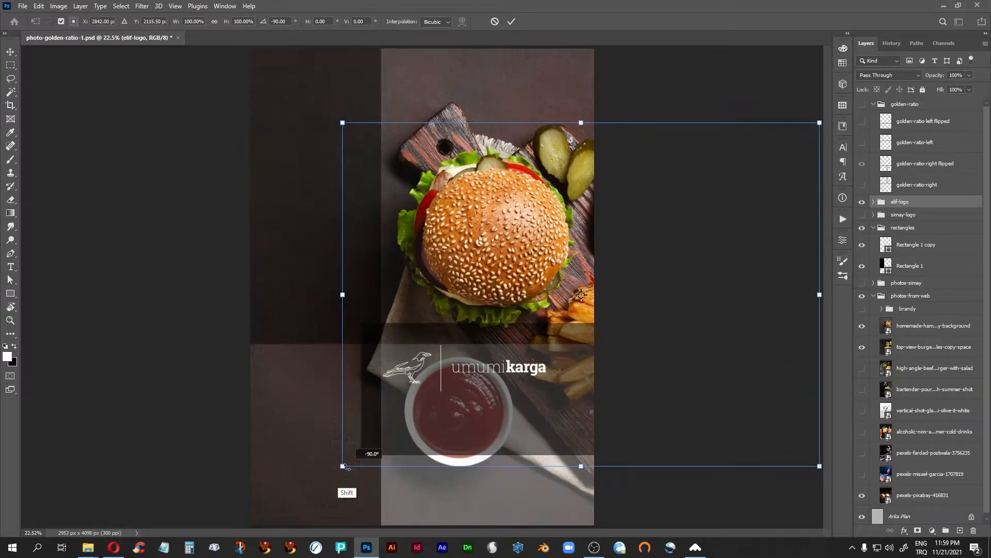
key(Return)
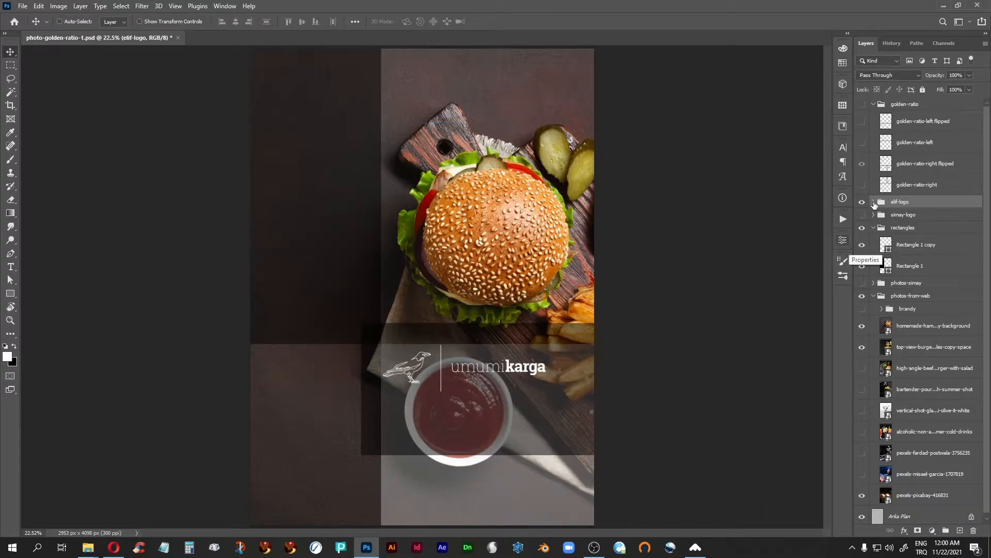
Step: Show the golden-ratio overlay and set the opacity of the Rectangle 1 copy 2 layer in elif-logo to 100%
click(863, 106)
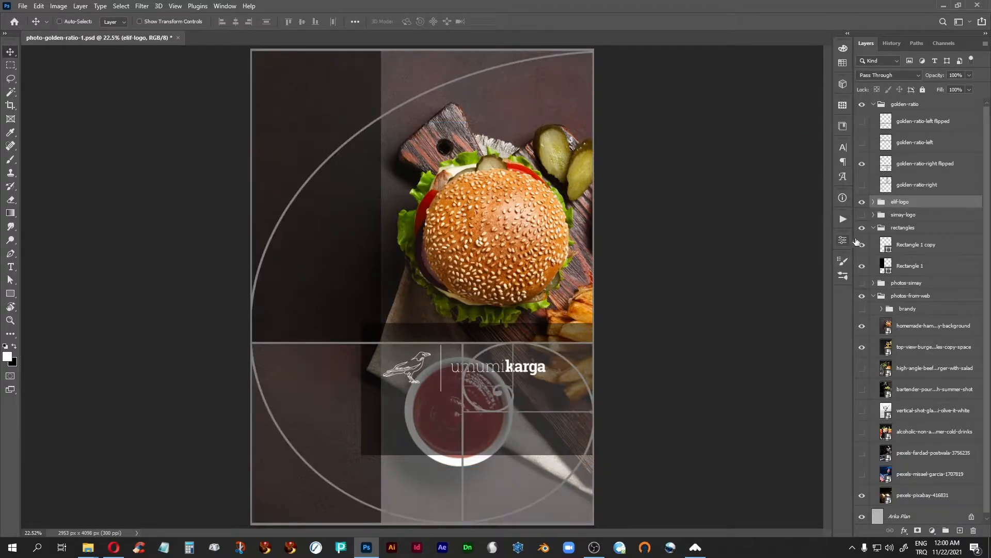
click(886, 267)
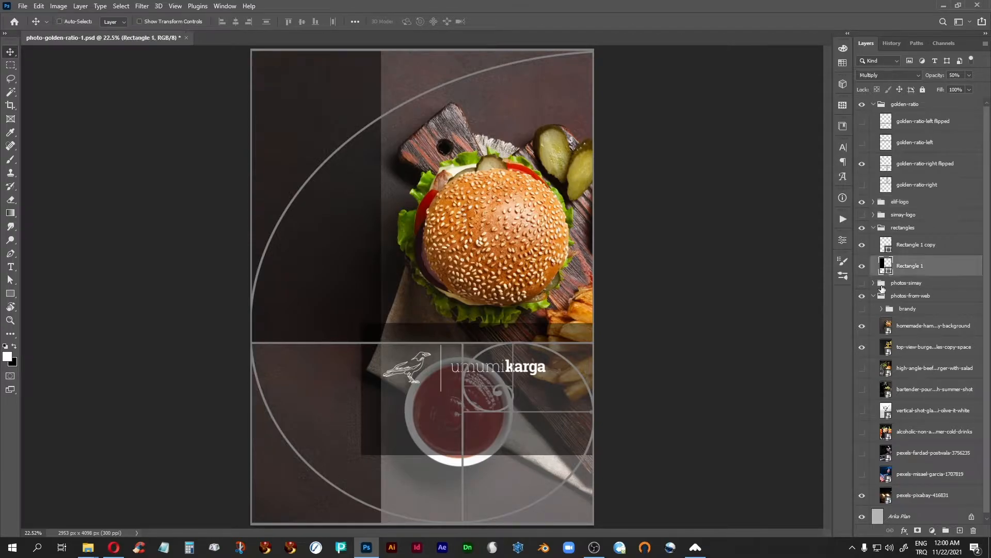
click(873, 227)
click(873, 202)
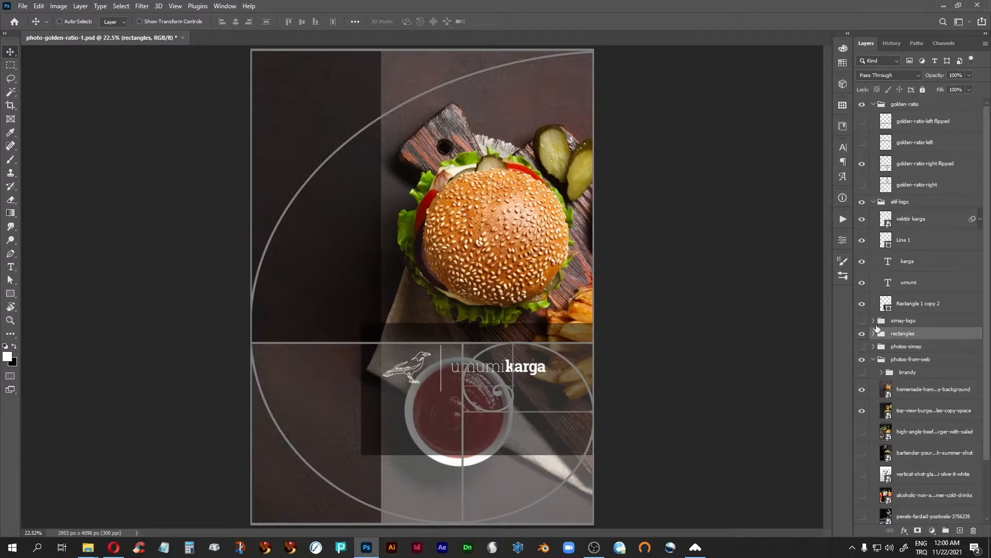
click(885, 304)
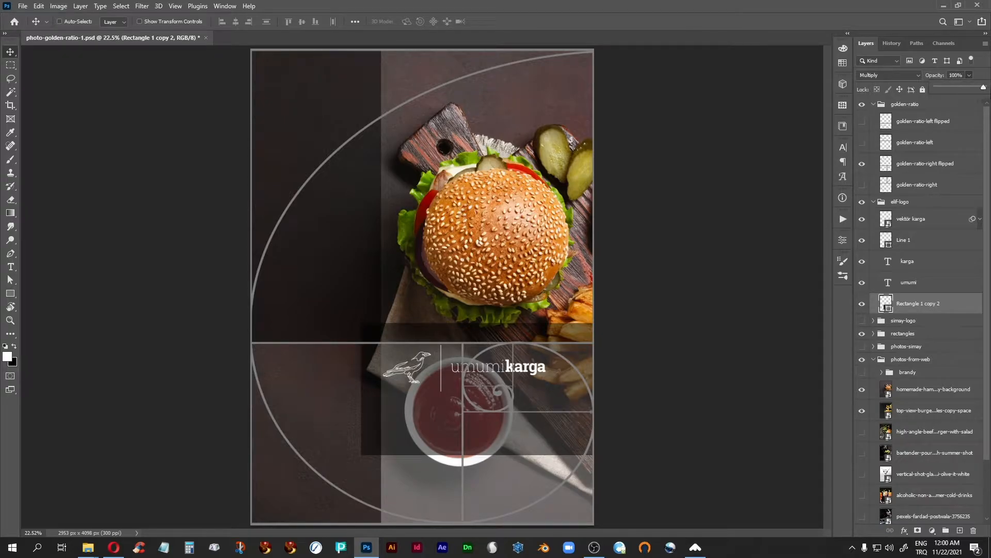
click(887, 303)
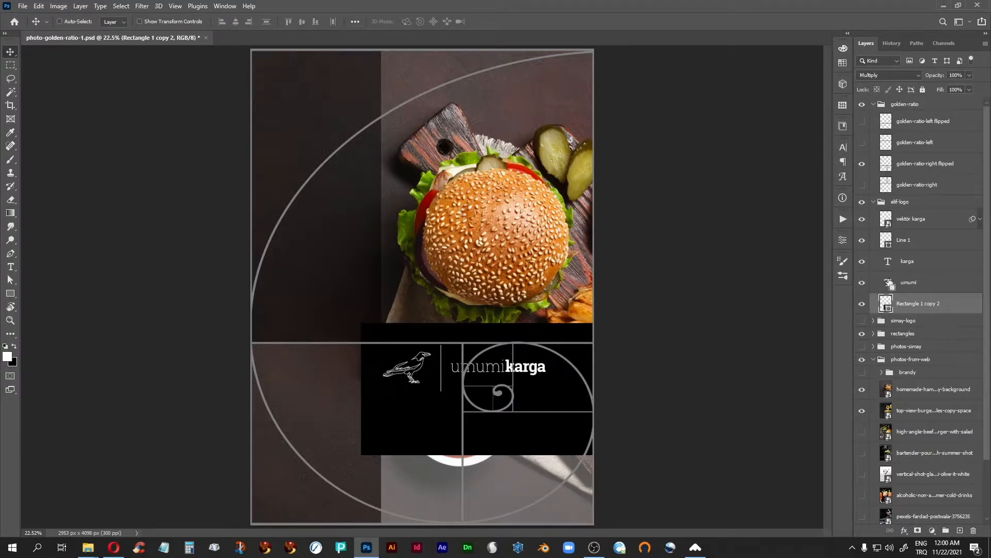
Step: Resize the logo's black rectangle to a 586 px high band between the golden-ratio lines, from the dark panel's edge to the canvas's right edge
key(ctrl+t)
drag(510, 454, 508, 411)
drag(510, 323, 511, 344)
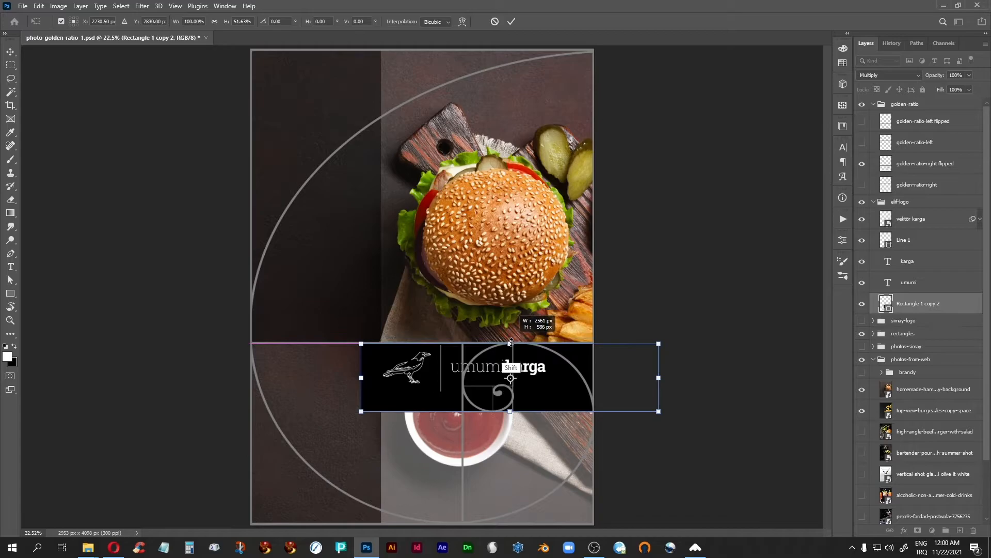
drag(659, 378, 595, 377)
drag(355, 378, 381, 378)
key(Return)
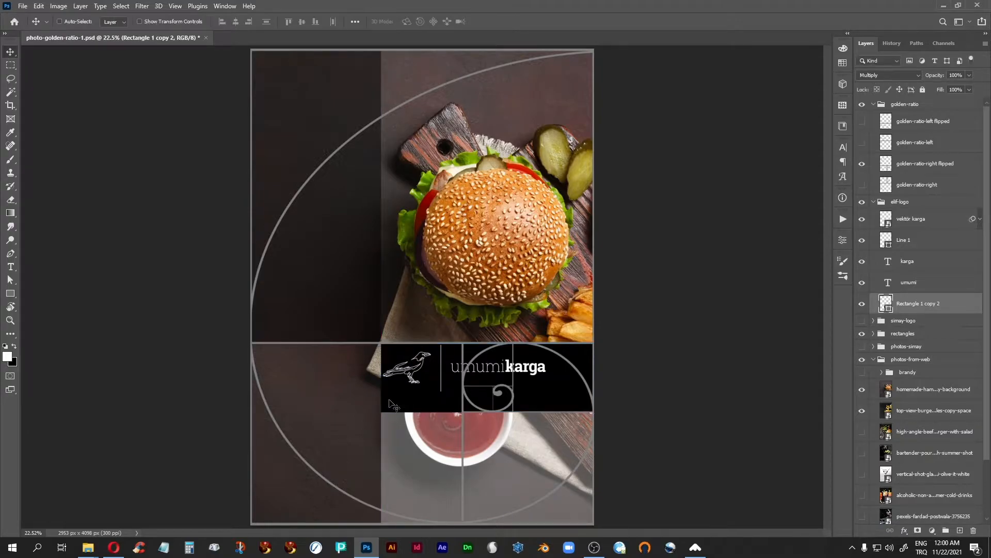
Step: Hide the golden-ratio overlay and nudge the crow, line and both text layers about 80 px down and 100 px right within the black band
click(914, 228)
shift+click(911, 283)
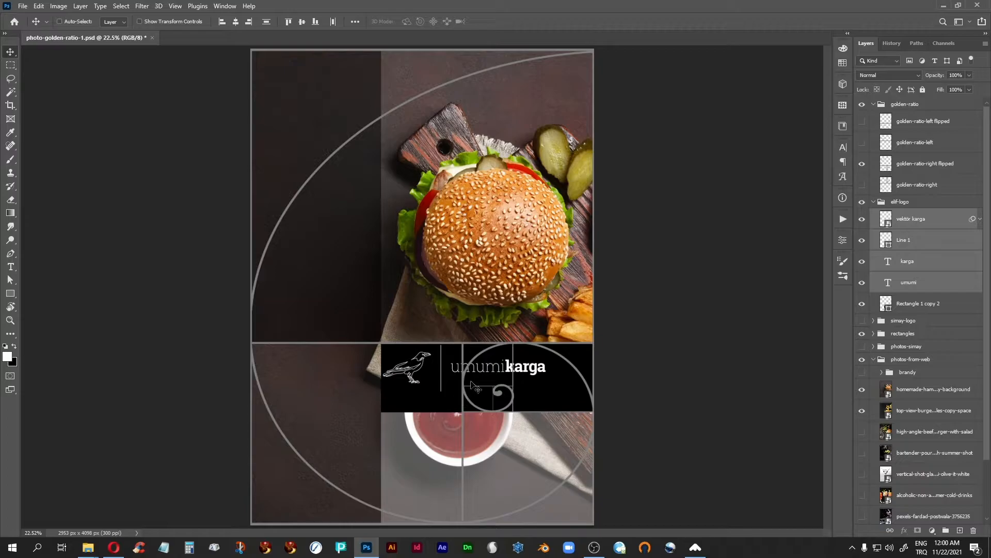
click(862, 104)
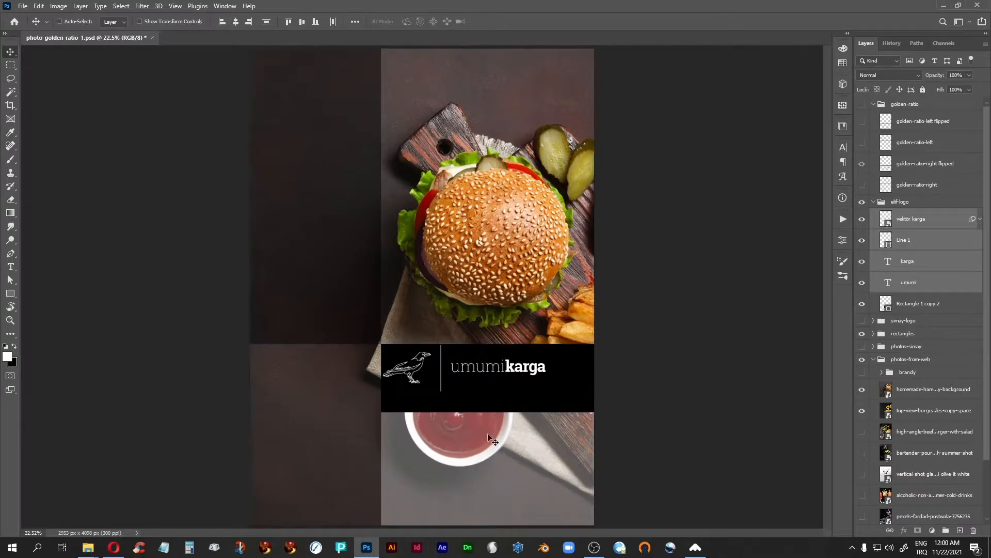
key(shift+Down)
key(shift+Down)
key(shift+Down)
key(shift+Down)
key(shift+Down)
key(shift+Down)
key(shift+Down)
key(shift+Down)
key(shift+Right)
key(shift+Right)
key(shift+Right)
key(shift+Right)
key(shift+Right)
key(shift+Right)
key(shift+Right)
key(shift+Right)
key(shift+Right)
key(shift+Right)
Step: Show the golden-ratio overlay and nudge the logo elements about 100 px further right, aligning the divider line with the spiral's vertical line
click(862, 104)
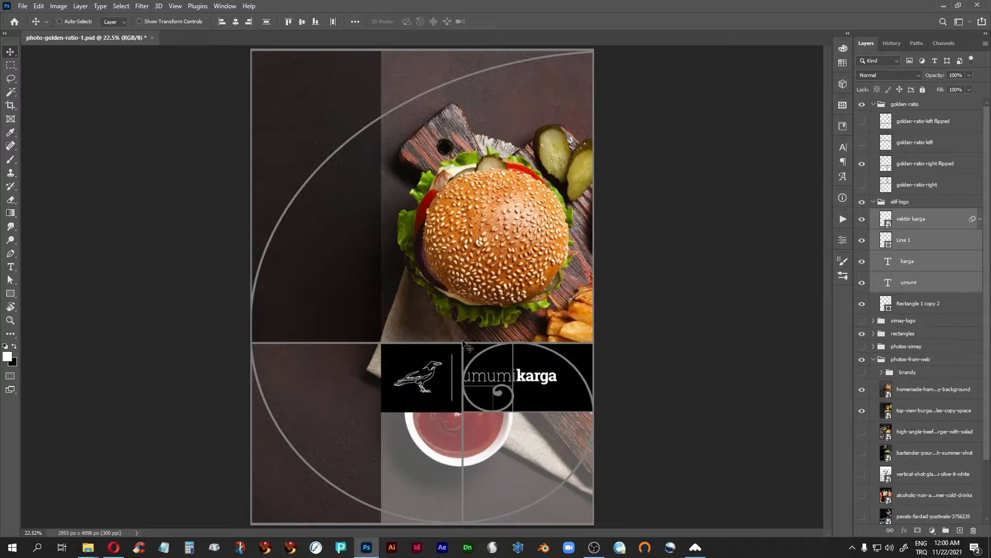
key(ctrl+plus)
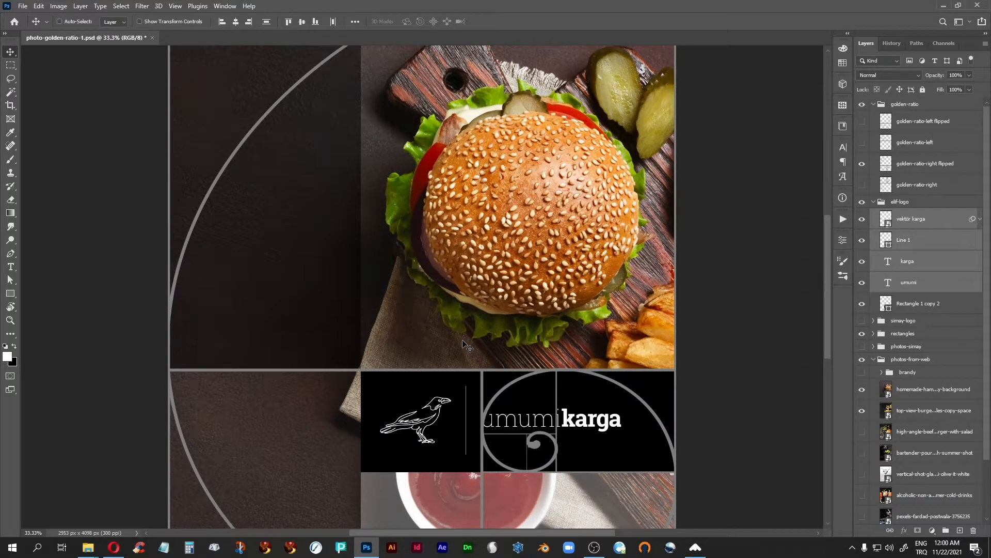
key(shift+Right)
key(shift+Right)
key(shift+Right)
key(shift+Right)
key(shift+Right)
key(shift+Right)
key(shift+Right)
key(shift+Right)
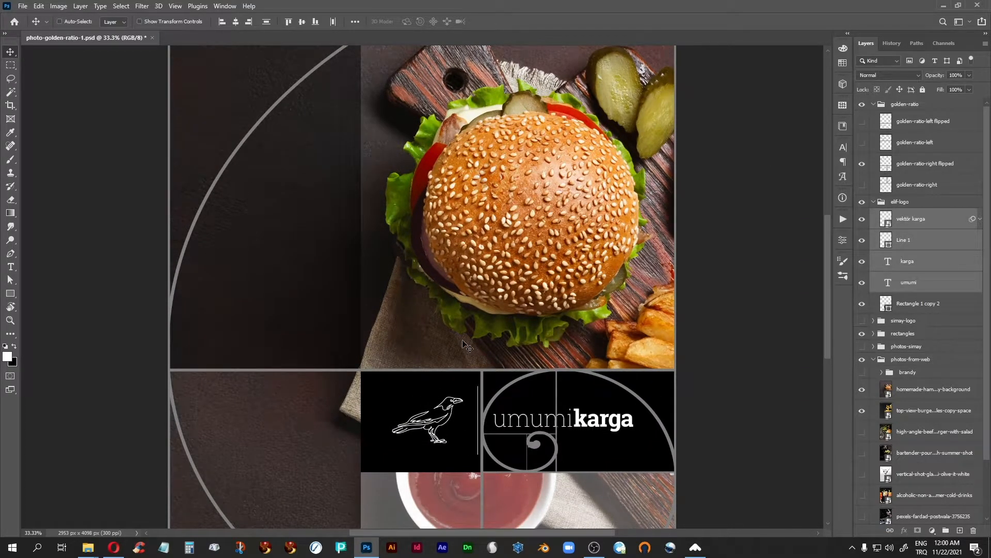
key(shift+Right)
key(shift+Right)
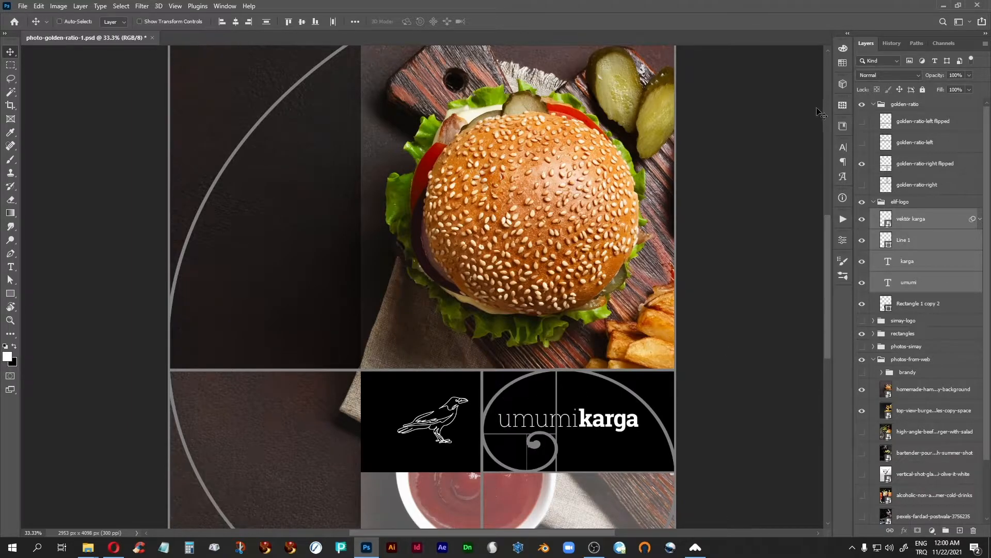
Step: Move the elif-logo group up so the band sits directly above the golden-ratio horizontal line, checking it against the overlay
click(861, 105)
click(874, 201)
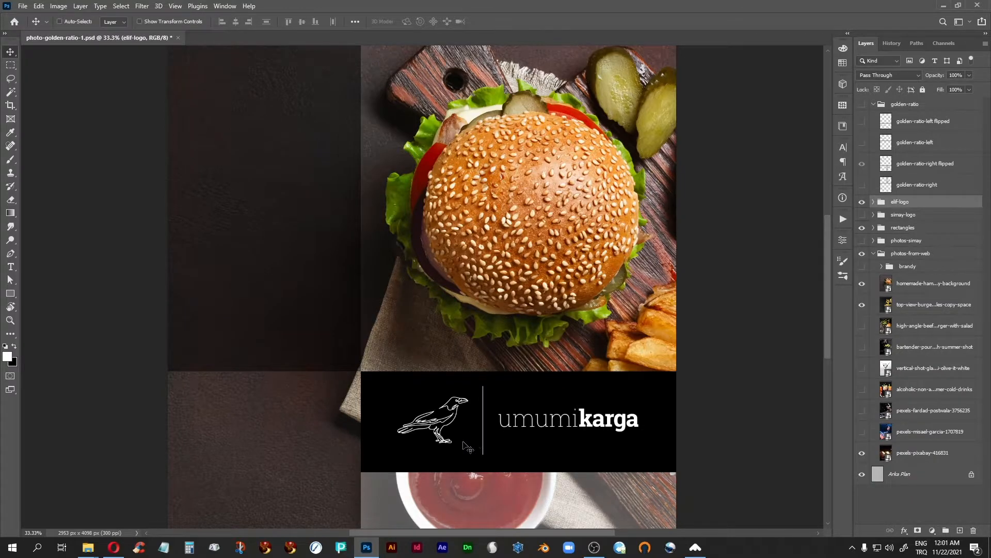
drag(465, 438, 463, 337)
click(862, 104)
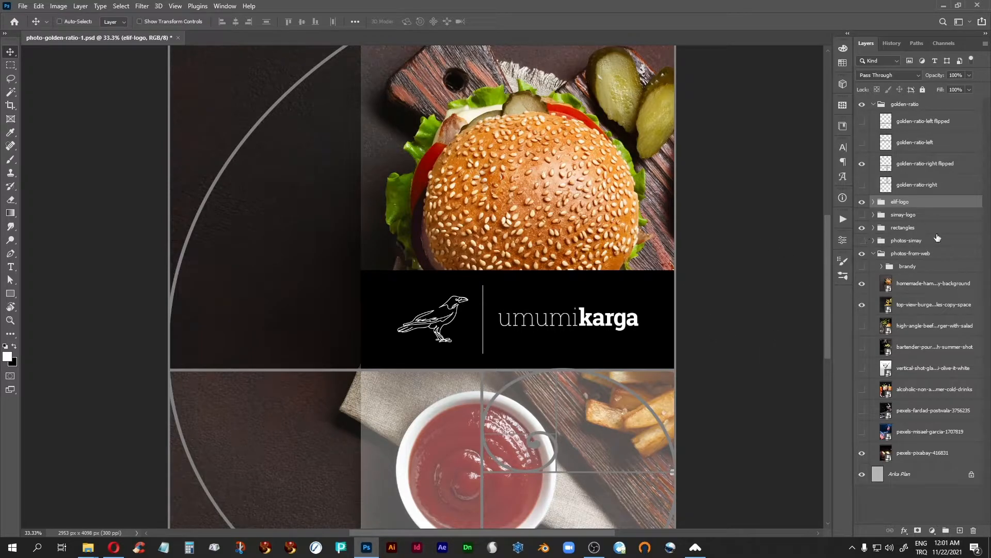
click(862, 105)
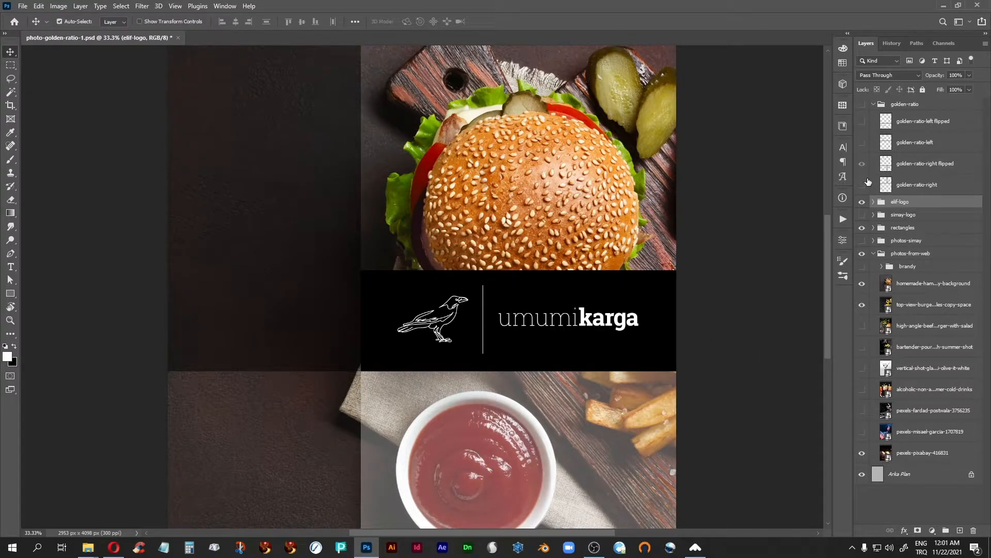
key(ctrl+0)
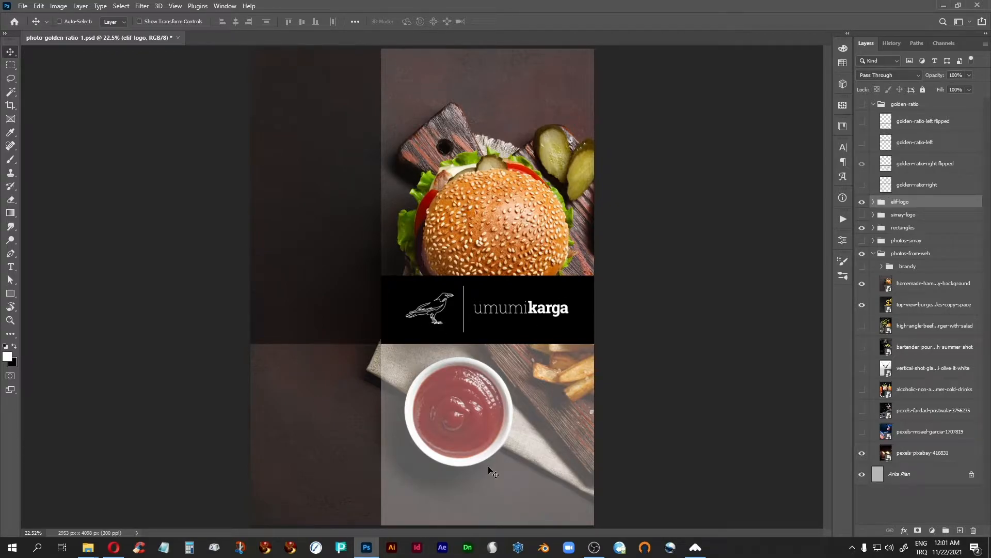
Step: Hide the Rectangle 1 layer and move the translucent Rectangle 1 copy to the canvas's left edge
click(874, 228)
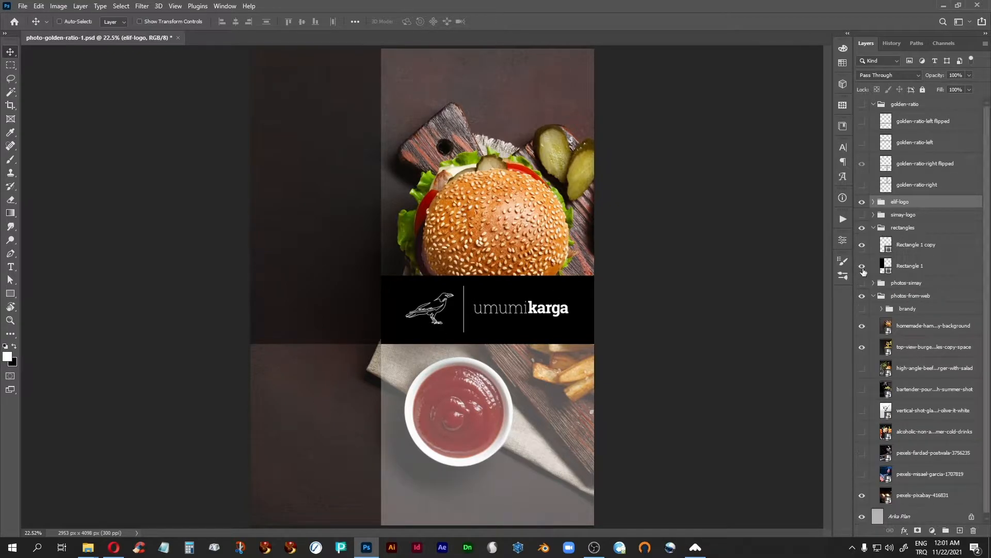
click(862, 266)
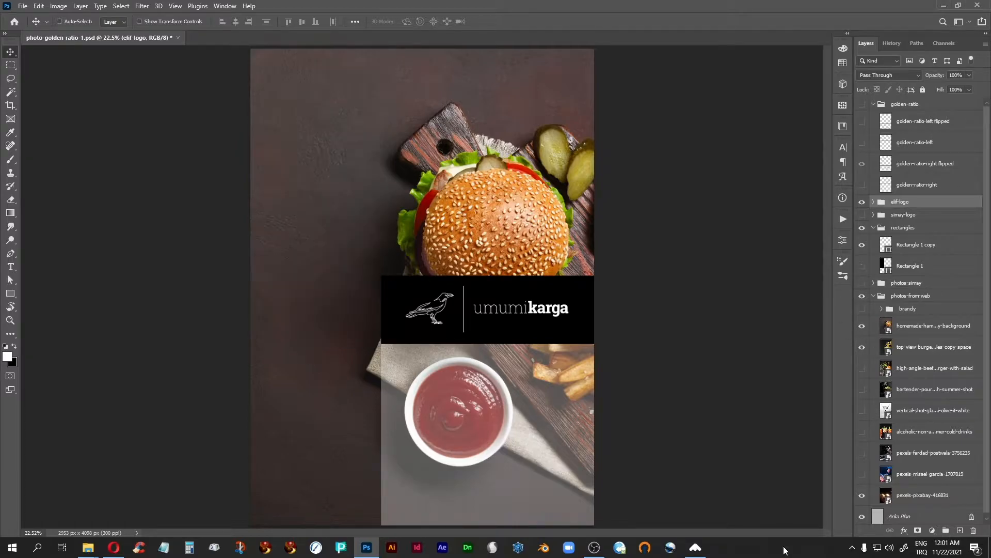
click(910, 247)
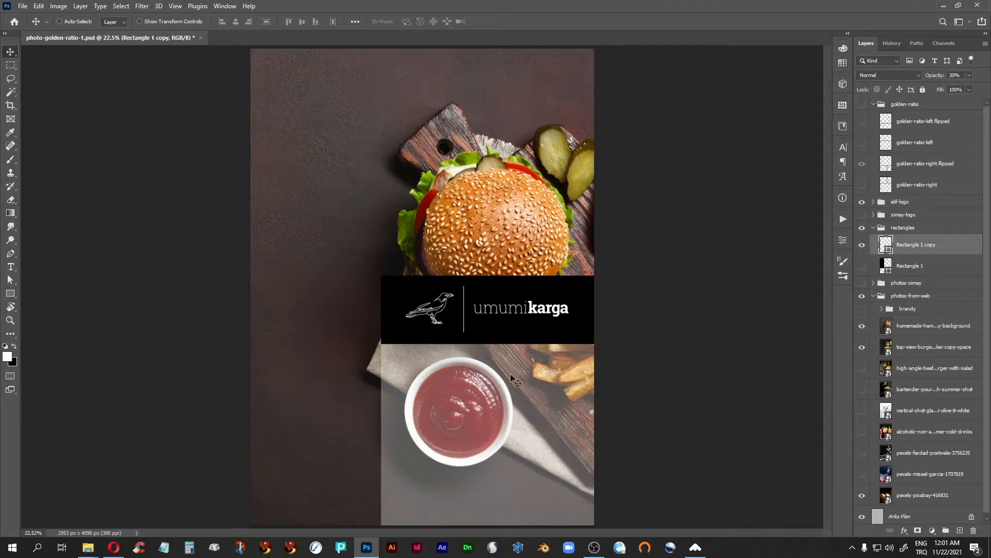
drag(426, 420, 355, 420)
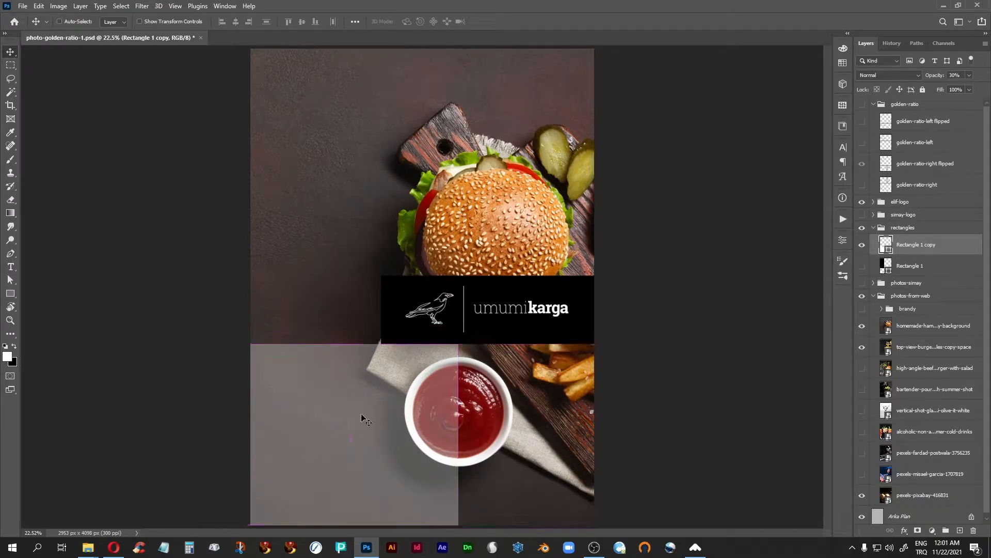
Step: Show the golden-ratio overlay and reshape Rectangle 1 copy into a full-height strip from the canvas's left edge to the black band's left side
click(862, 104)
key(ctrl)
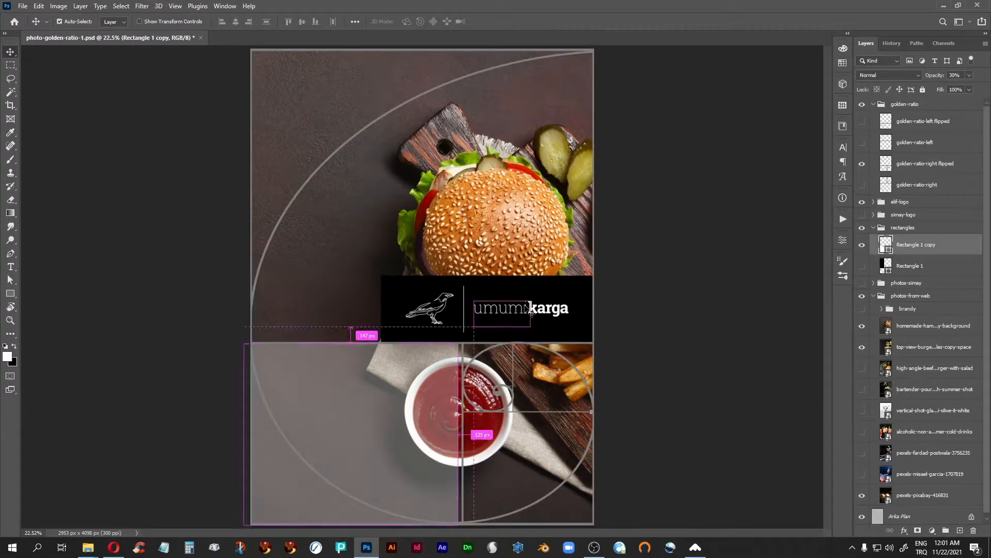
key(ctrl+t)
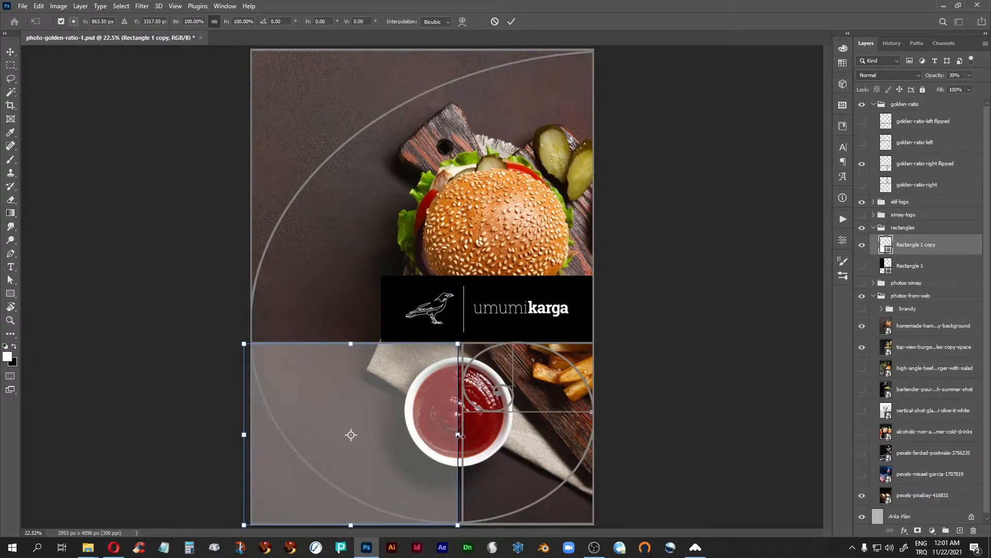
drag(459, 437, 381, 435)
key(shift)
drag(291, 343, 306, 48)
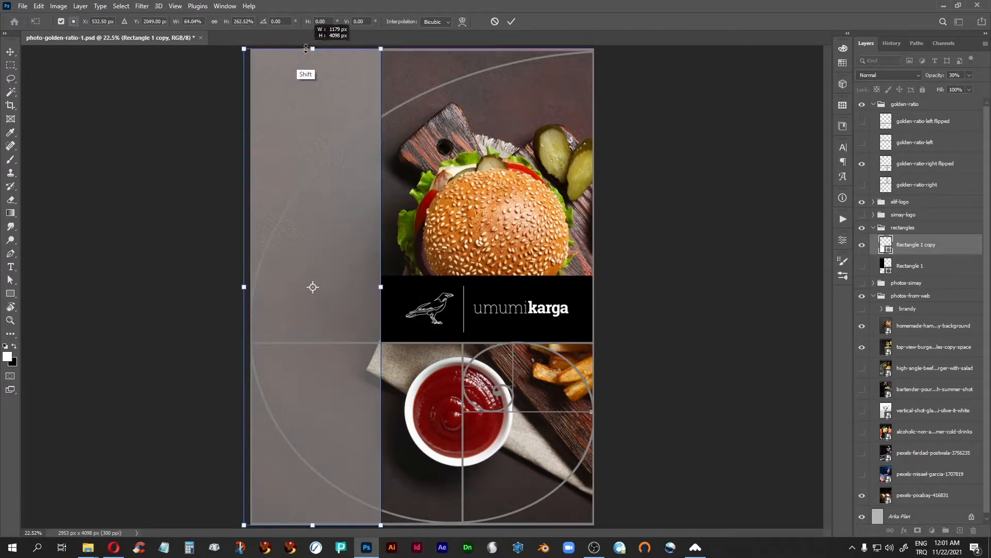
drag(244, 286, 251, 287)
key(Return)
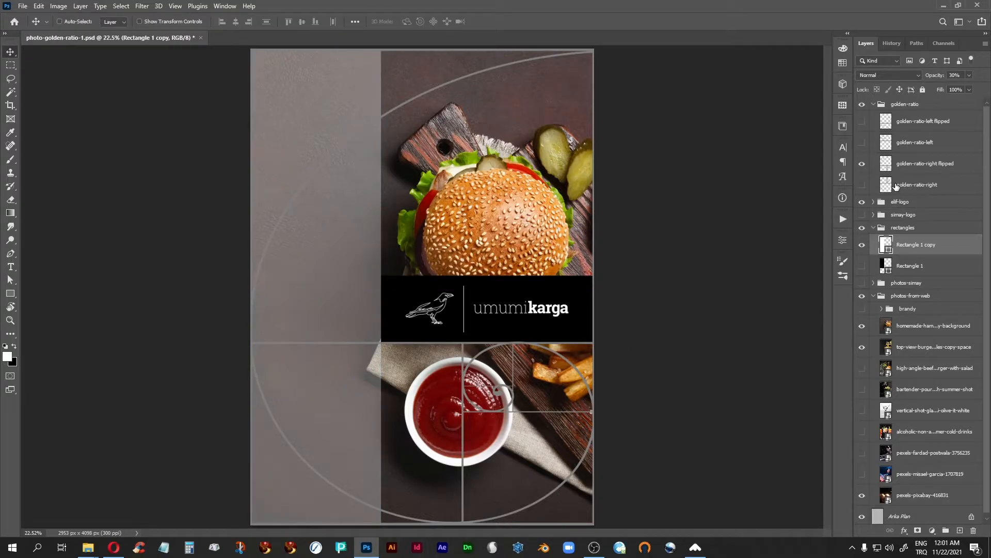
Step: Check the layout against the golden-ratio-left flipped overlay, hide it, and set Rectangle 1 copy's opacity to 20%
click(861, 164)
click(861, 146)
click(863, 142)
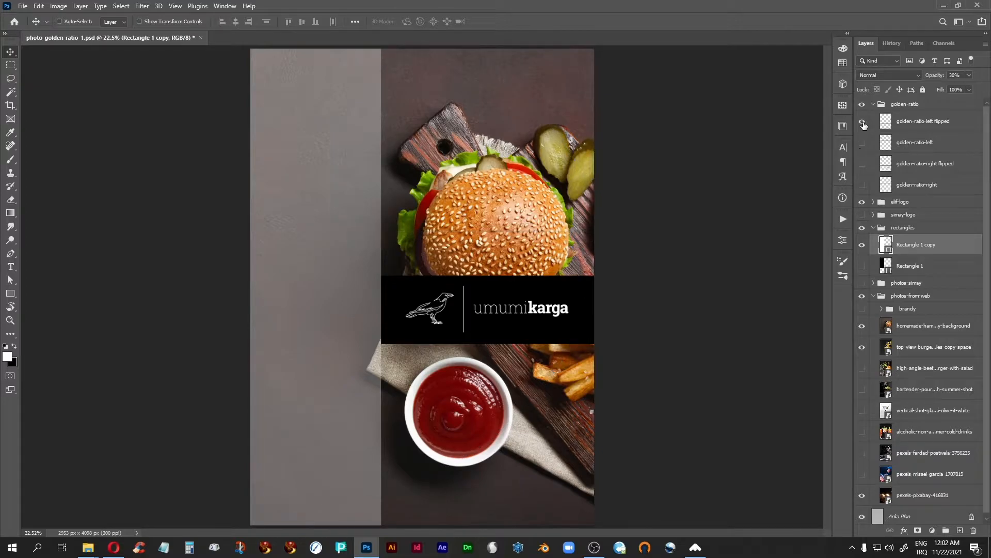
click(862, 123)
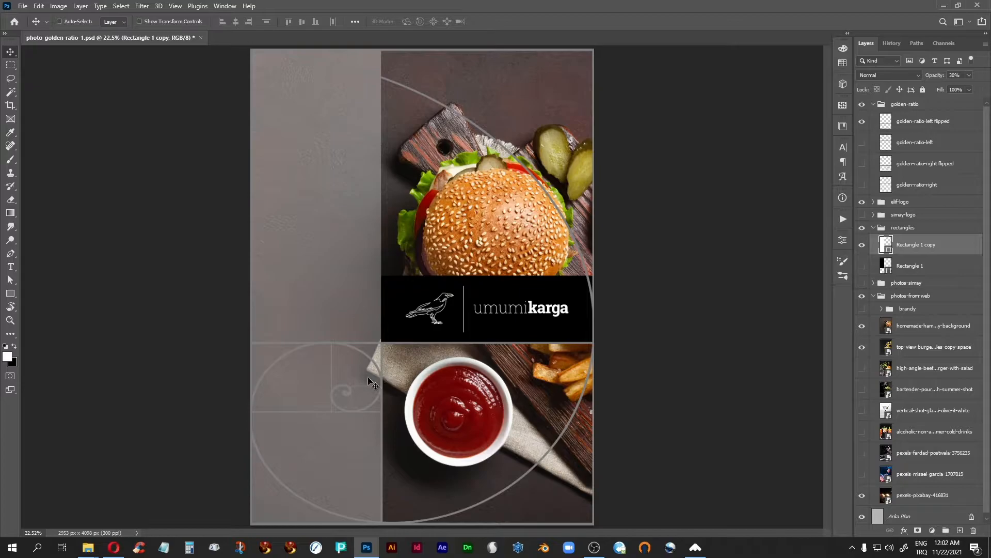
click(862, 121)
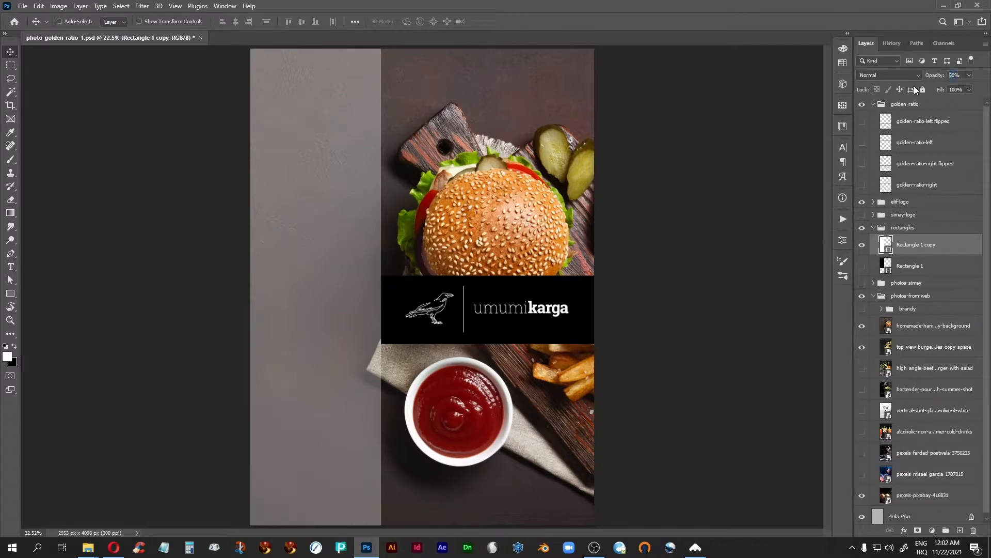
key(shift+Down)
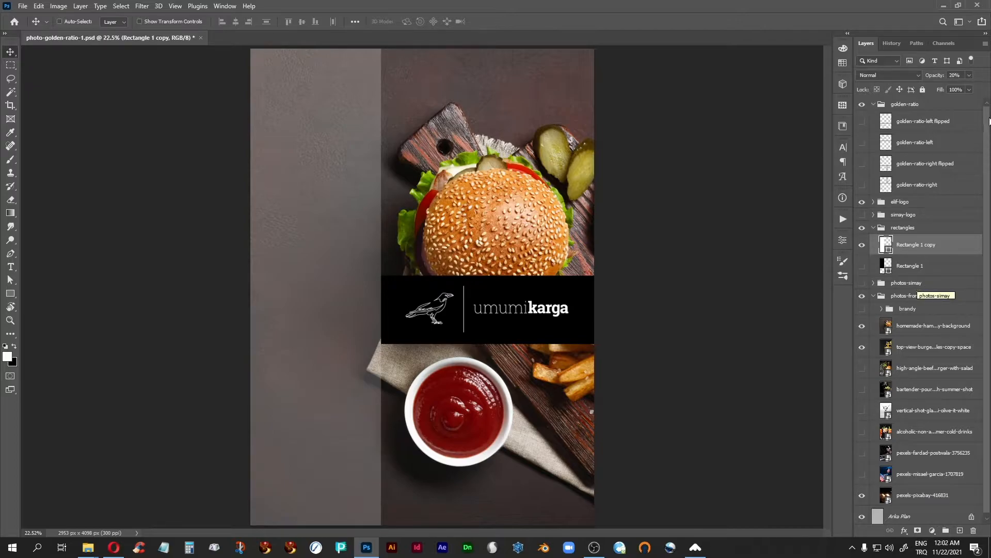
Step: Revert the document history to the state before Rectangle 1 copy was moved to the canvas's left edge
click(891, 42)
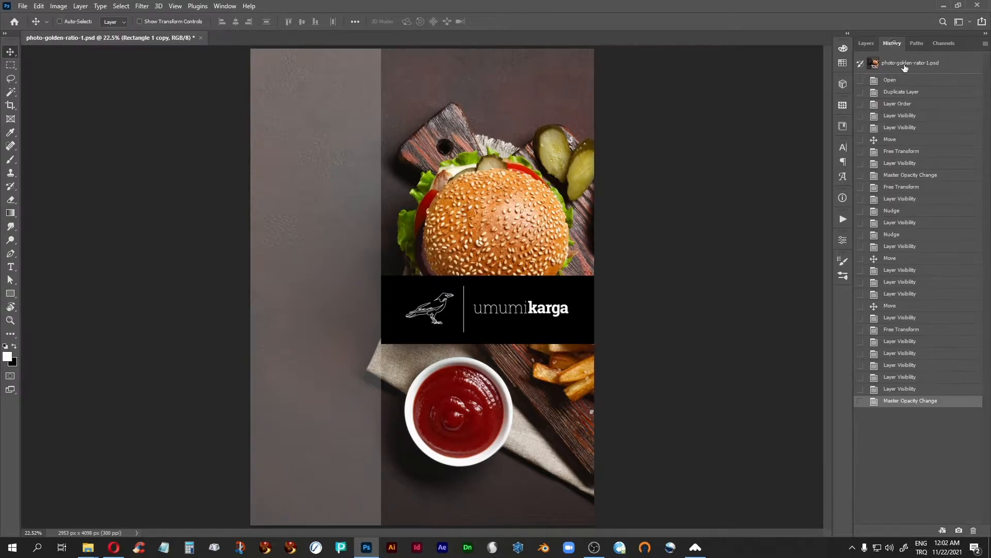
click(900, 366)
click(897, 331)
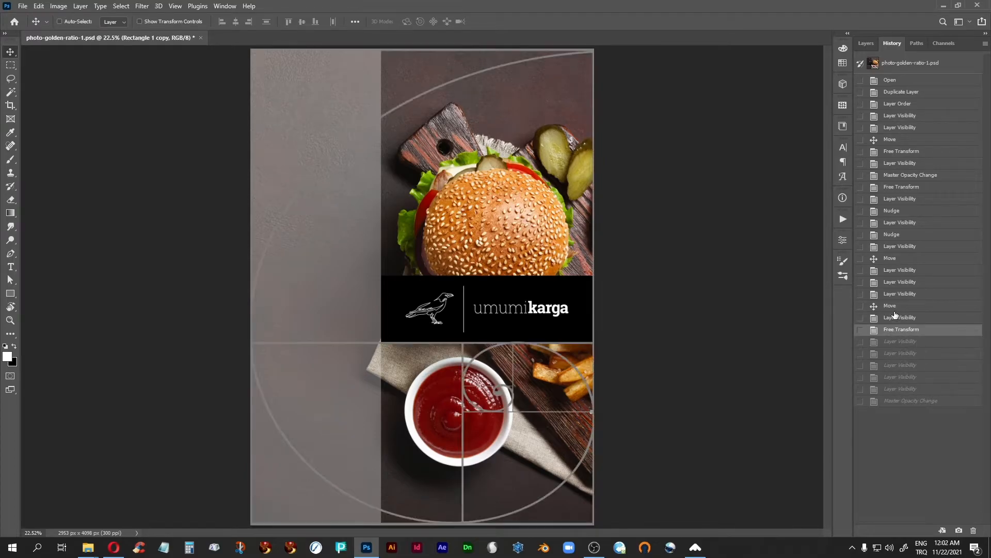
click(896, 318)
click(897, 293)
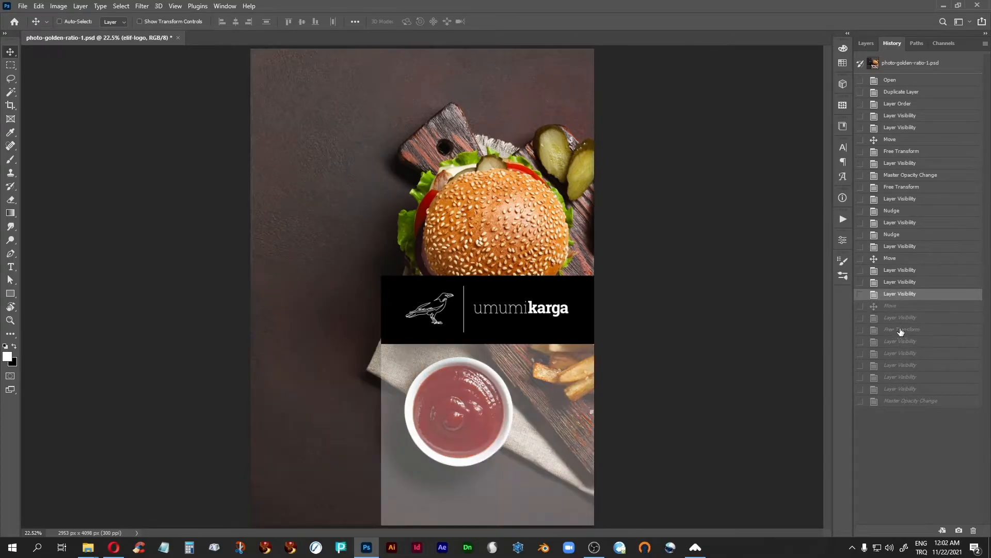
click(866, 43)
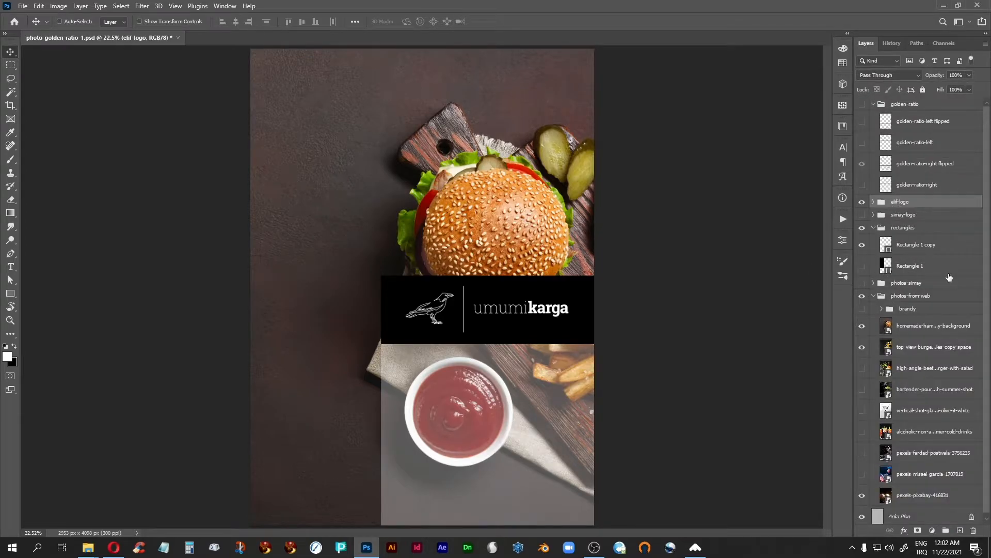
Step: Preview the layout with Rectangle 1, hide it again, and show the golden-ratio-right overlay instead of golden-ratio-right flipped
click(862, 267)
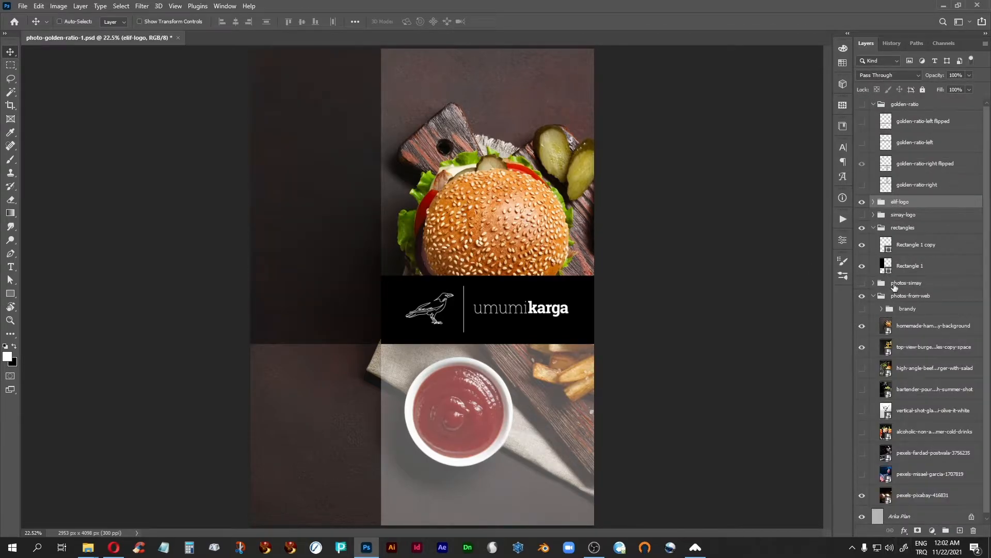
click(862, 266)
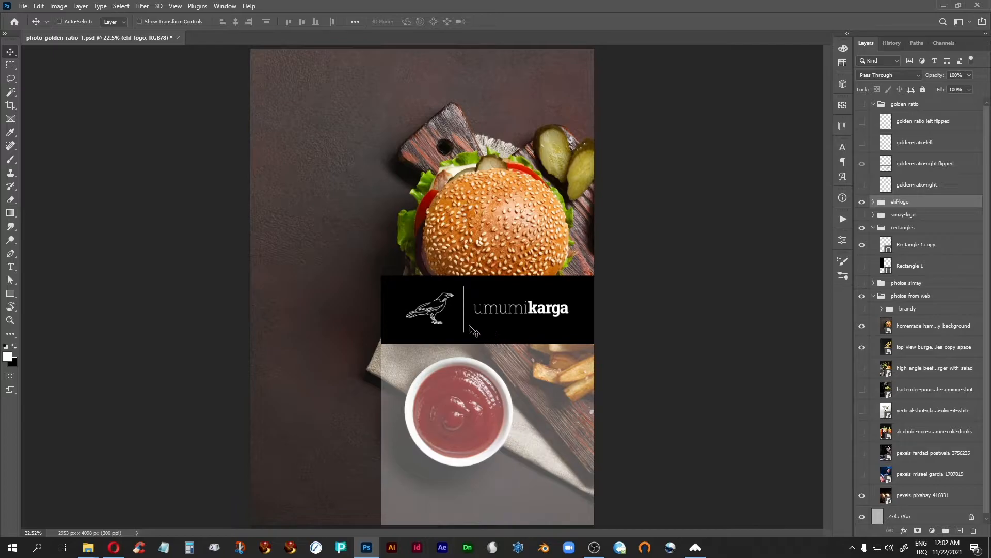
click(862, 105)
click(861, 163)
click(862, 185)
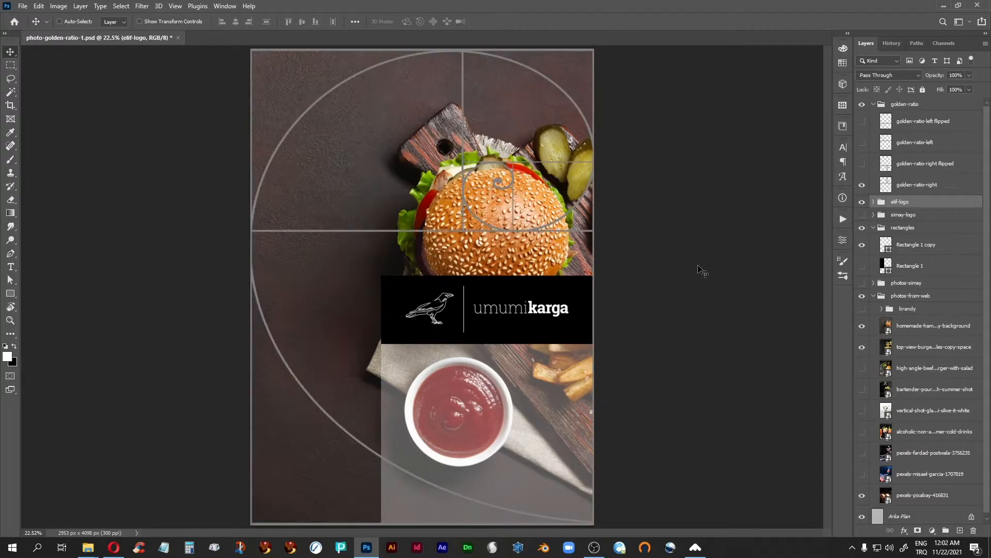
Step: Move the elif-logo group straight up so its black band sits against the canvas's top edge
right_click(924, 326)
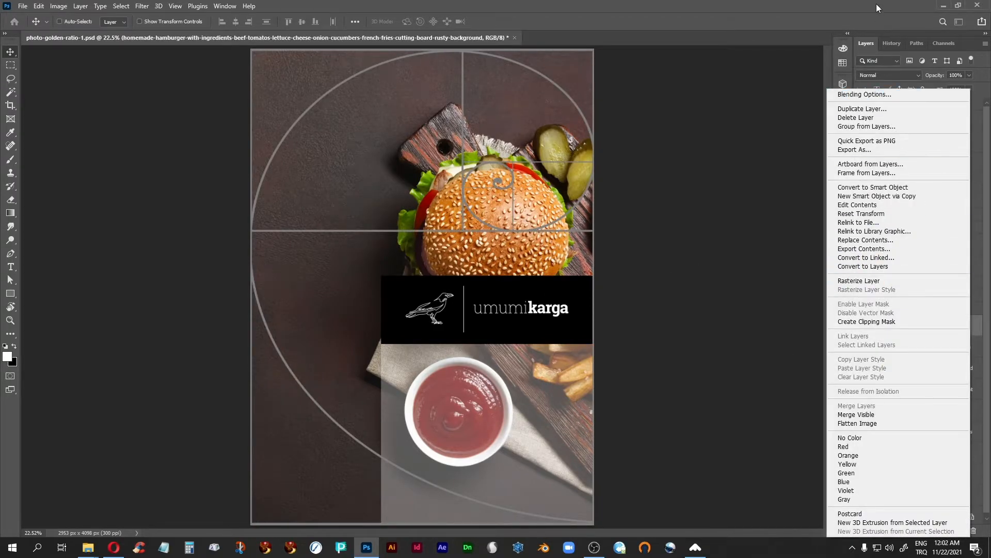
click(927, 247)
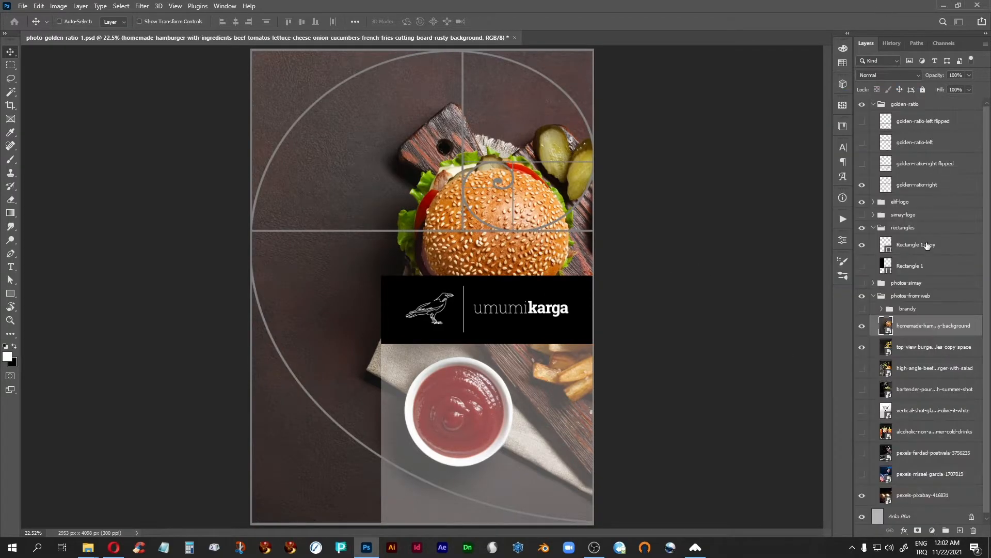
click(901, 204)
drag(445, 325, 426, 100)
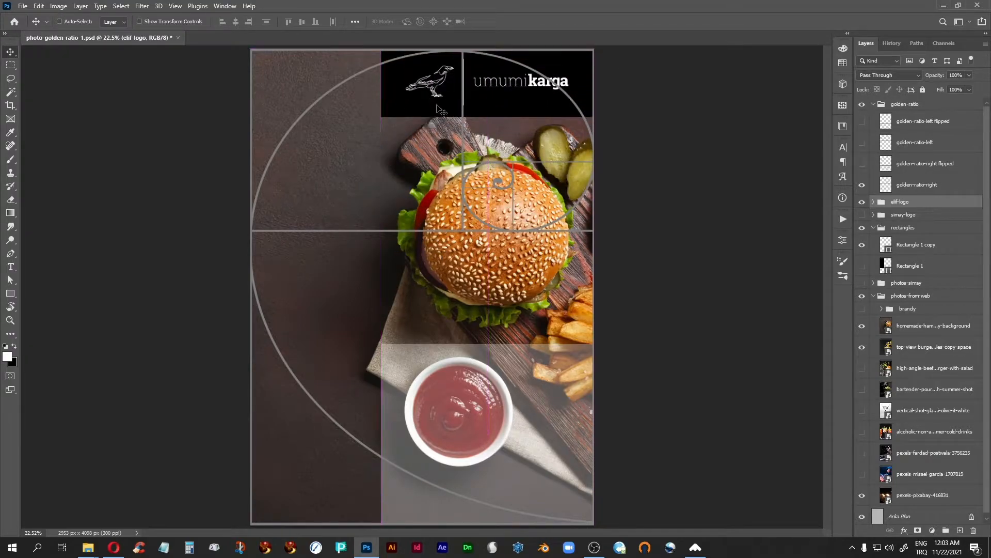
Step: Show the Rectangle 1 layer, and hide the golden-ratio overlay and the homemade hamburger photo
click(862, 266)
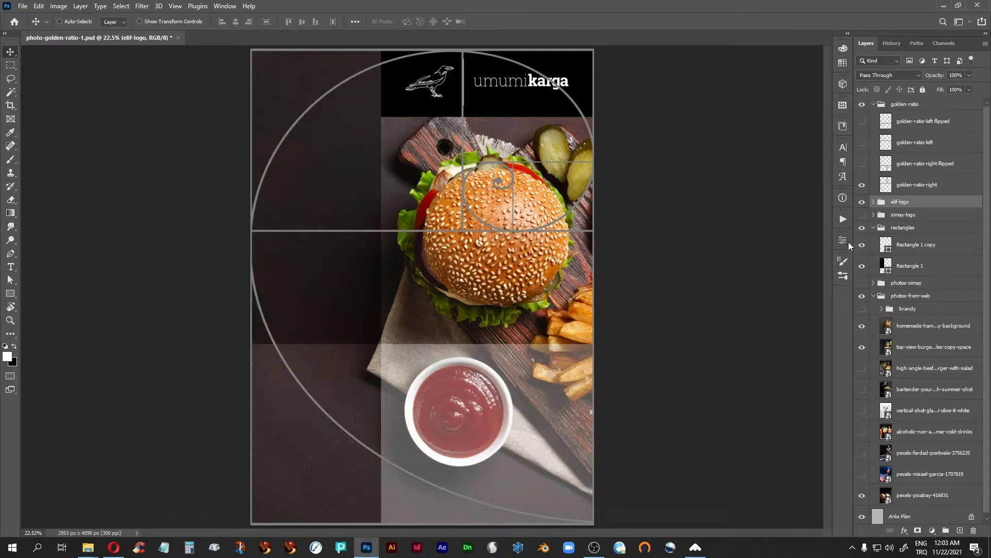
click(861, 104)
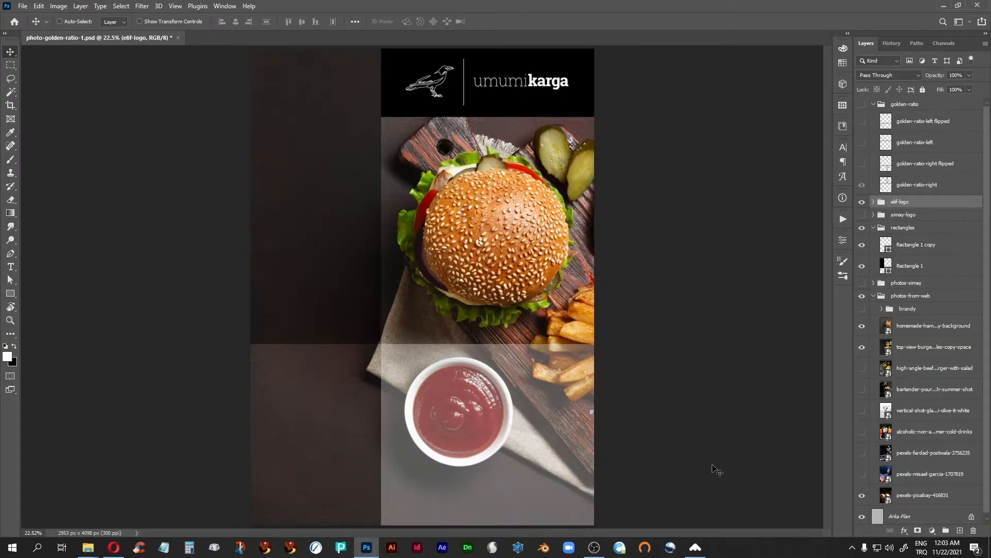
click(862, 326)
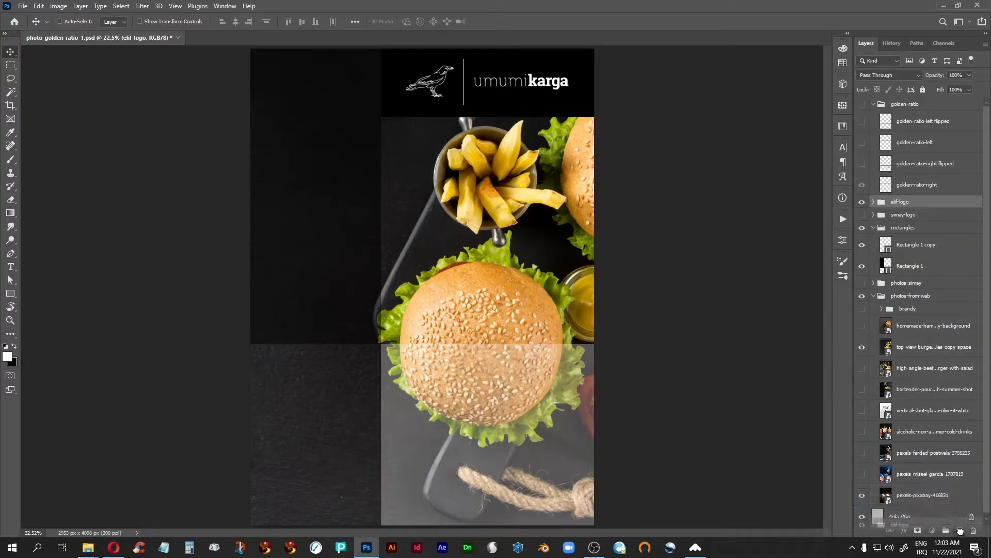
Step: Duplicate the elif-logo group, hide the original, and merge the copy into a single layer
key(ctrl+j)
click(861, 215)
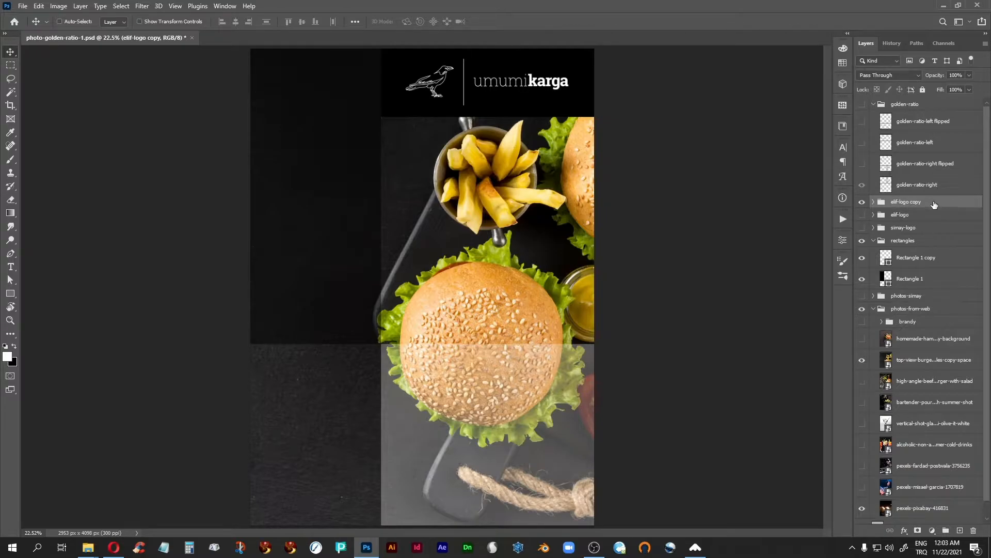
right_click(934, 204)
click(862, 455)
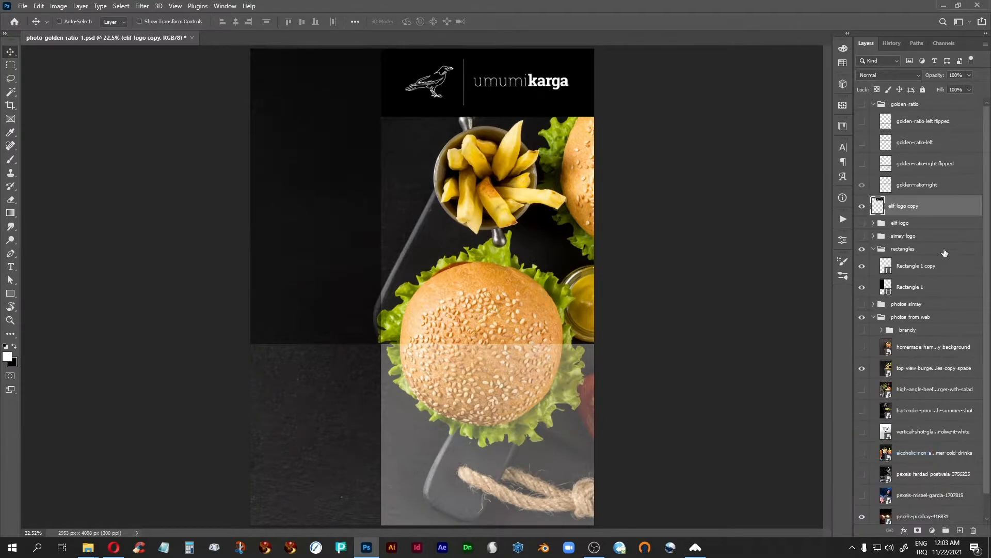
Step: Invert the colors of the merged elif-logo copy layer
click(60, 6)
mouse_move(101, 33)
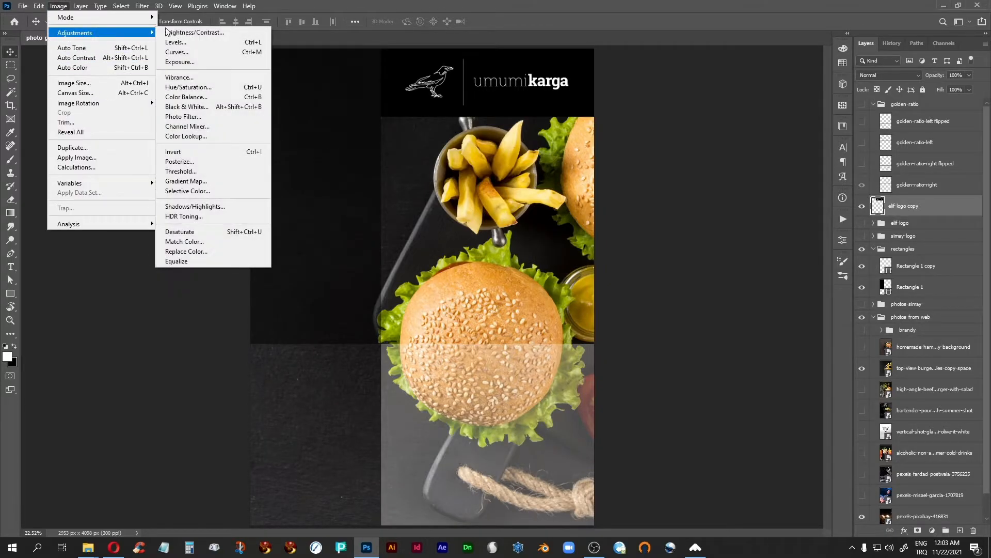
click(210, 152)
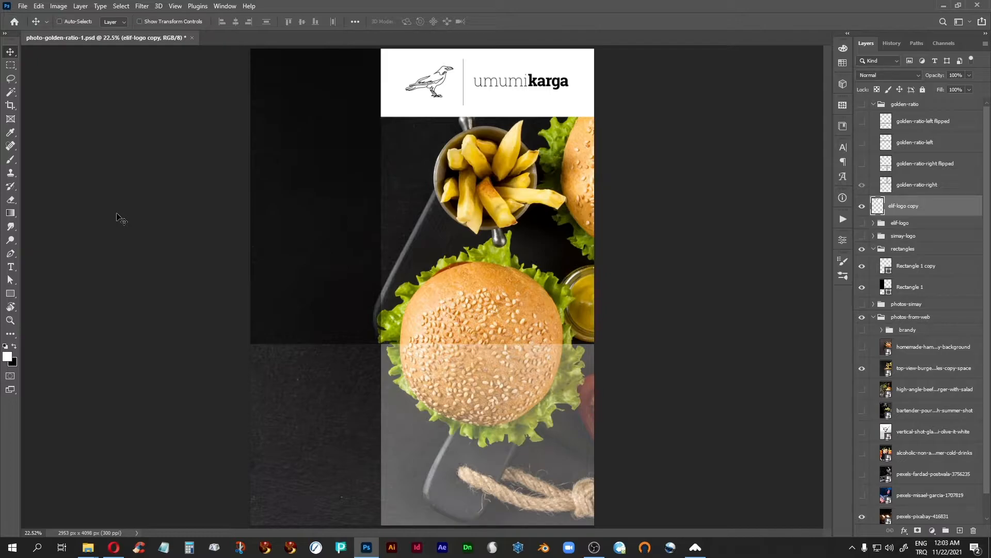
Step: Hide the inverted logo copy and bring back the original elif-logo group as the active selection
click(862, 206)
click(862, 223)
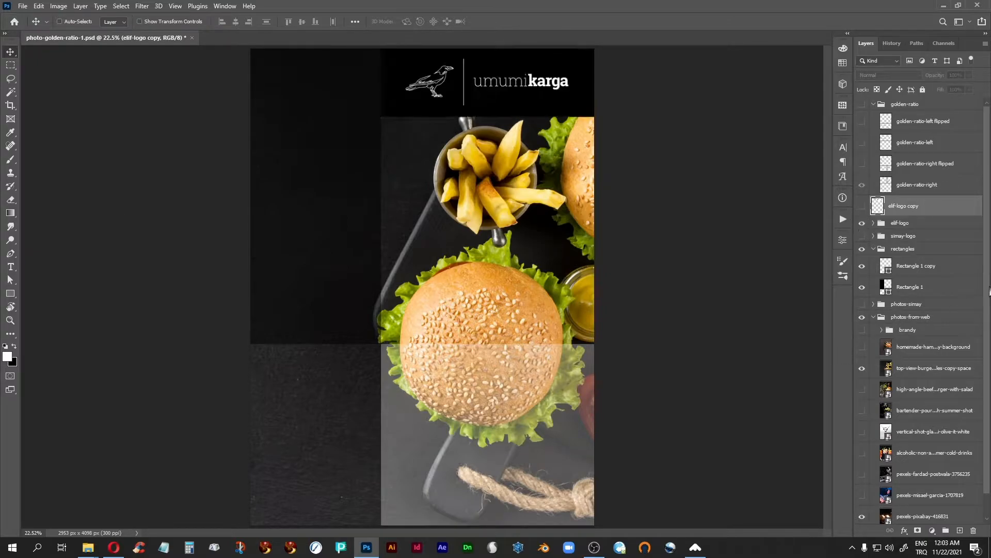
click(922, 223)
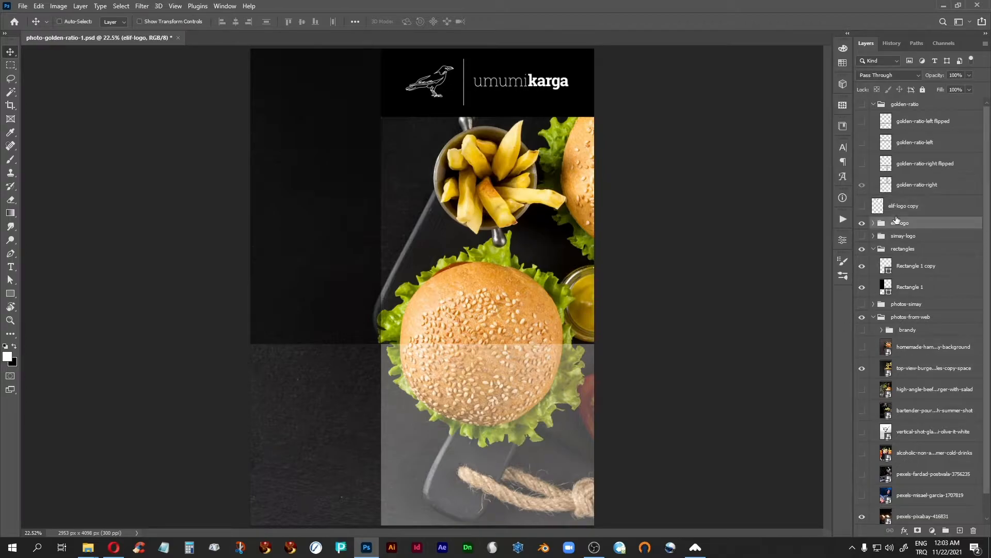
Step: With the golden-ratio overlay shown, rotate the elif-logo group 90° and scale it to 75.62%, fitting it at the top between the spiral's two vertical lines
click(862, 105)
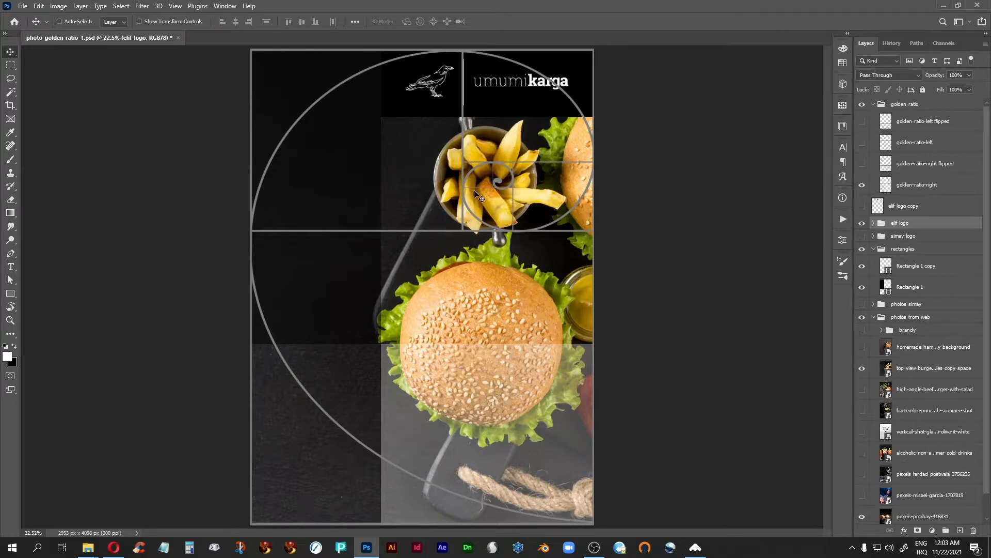
key(ctrl+t)
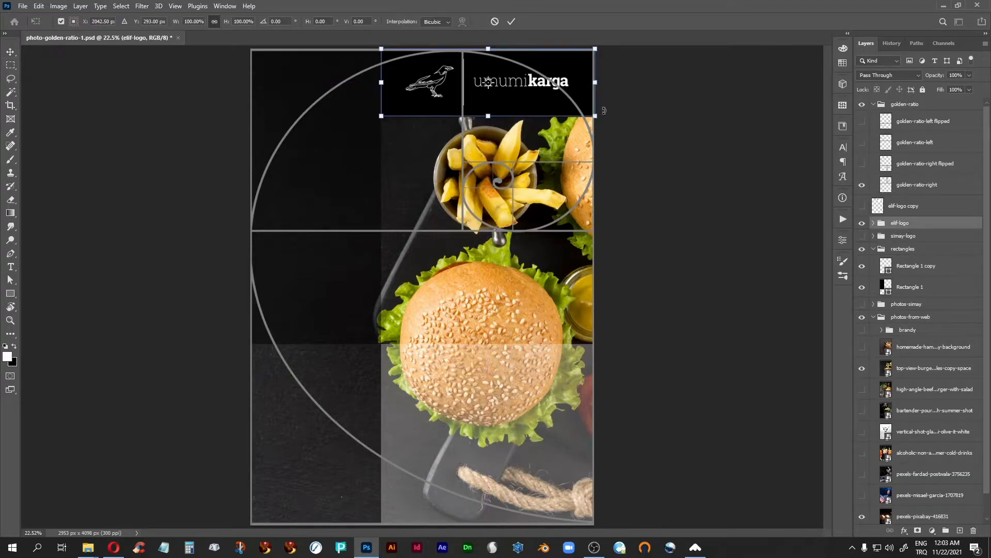
drag(622, 100, 491, 222)
drag(488, 138, 509, 202)
drag(529, 264, 493, 218)
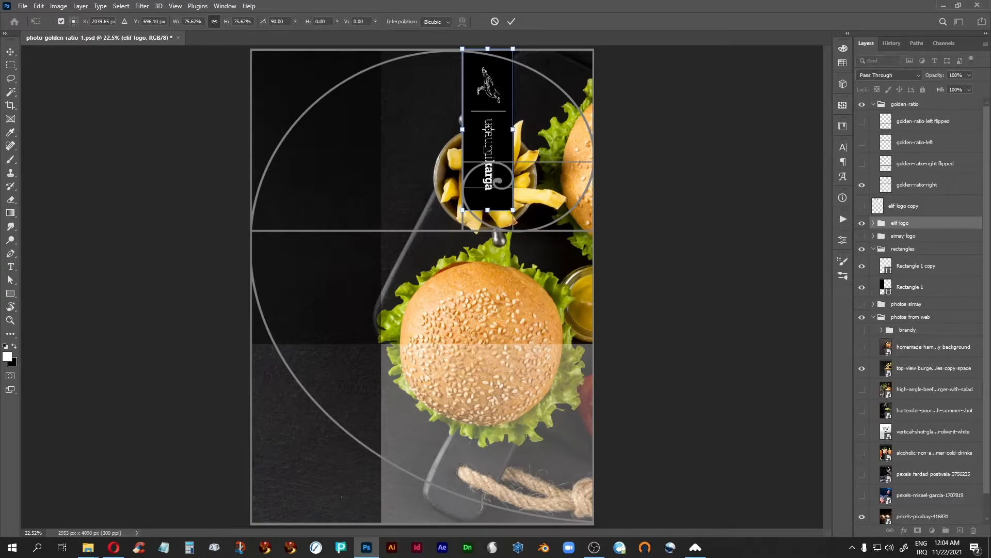
key(Return)
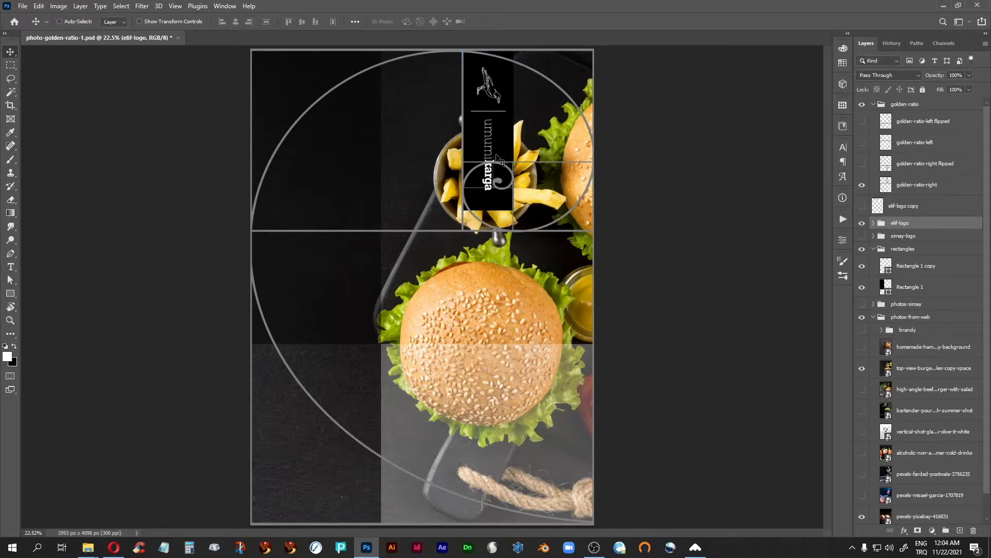
Step: Stretch the logo's black Rectangle 1 copy 2 down to the golden-ratio overlay's main horizontal line
key(ctrl+plus)
key(ctrl+plus)
drag(452, 257, 446, 436)
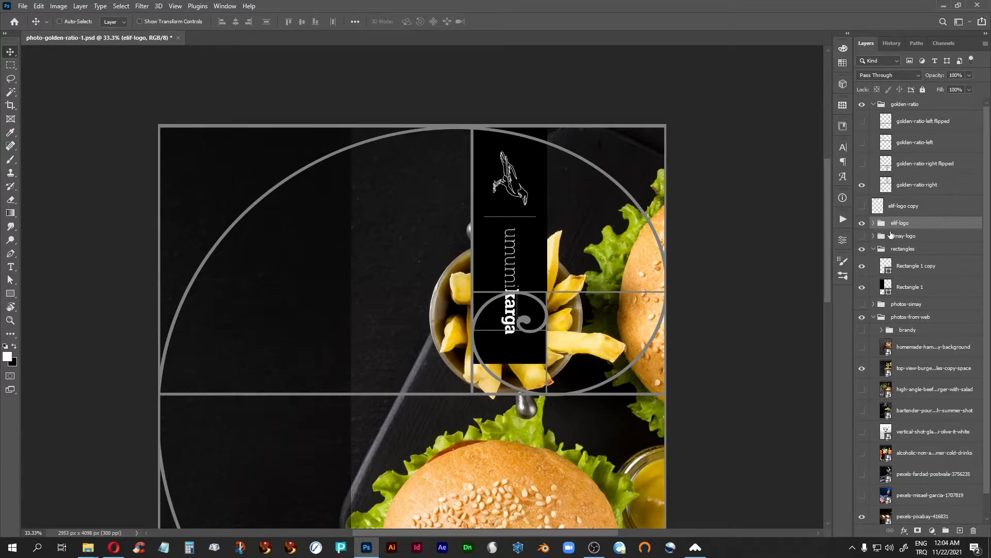
click(873, 223)
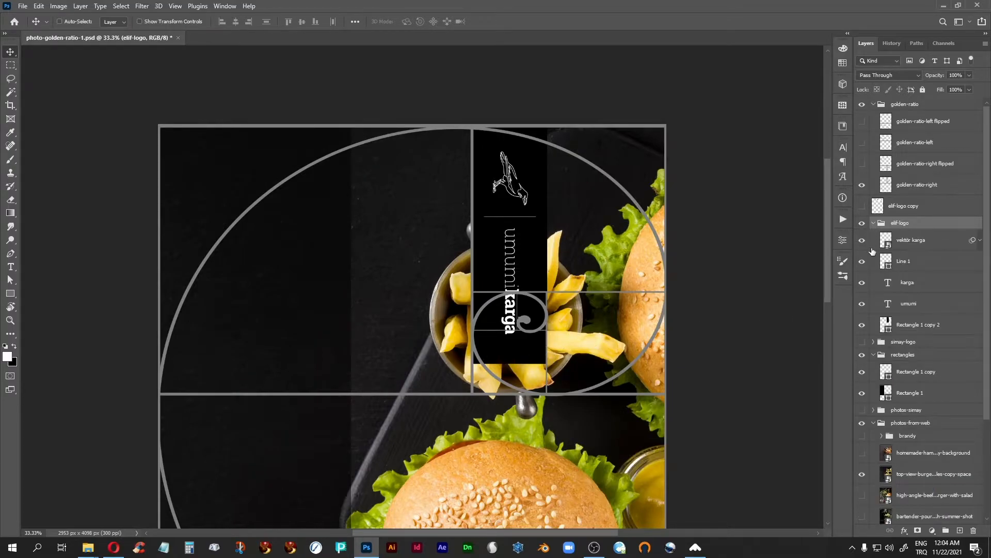
click(887, 325)
key(ctrl+t)
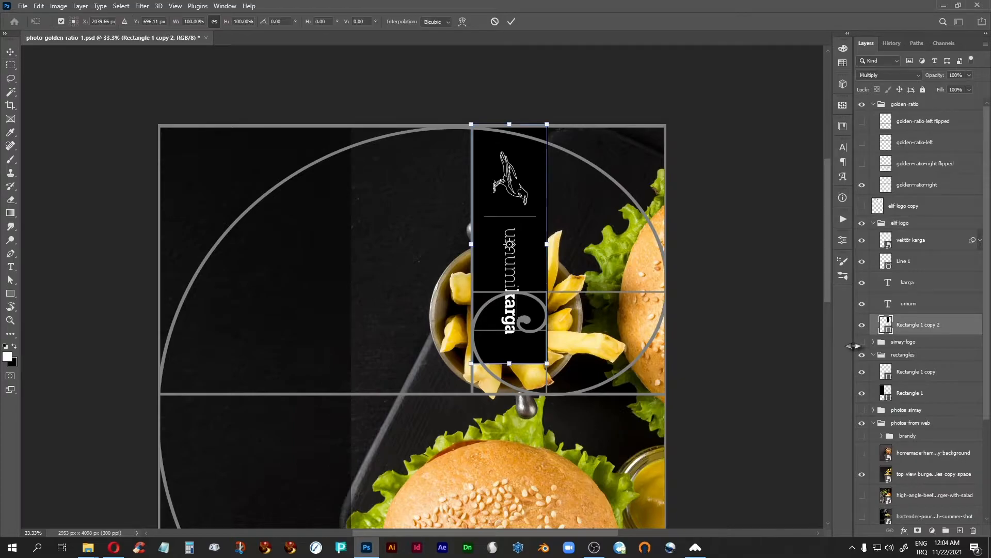
drag(510, 364, 514, 395)
key(Return)
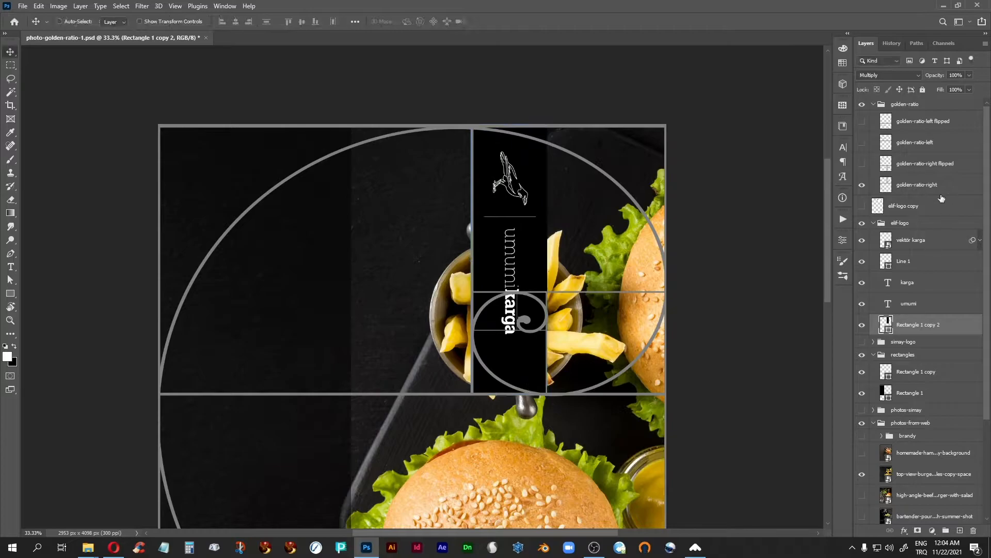
Step: Hide the golden-ratio overlay and move the elif-logo group to the poster's top-left corner
click(862, 103)
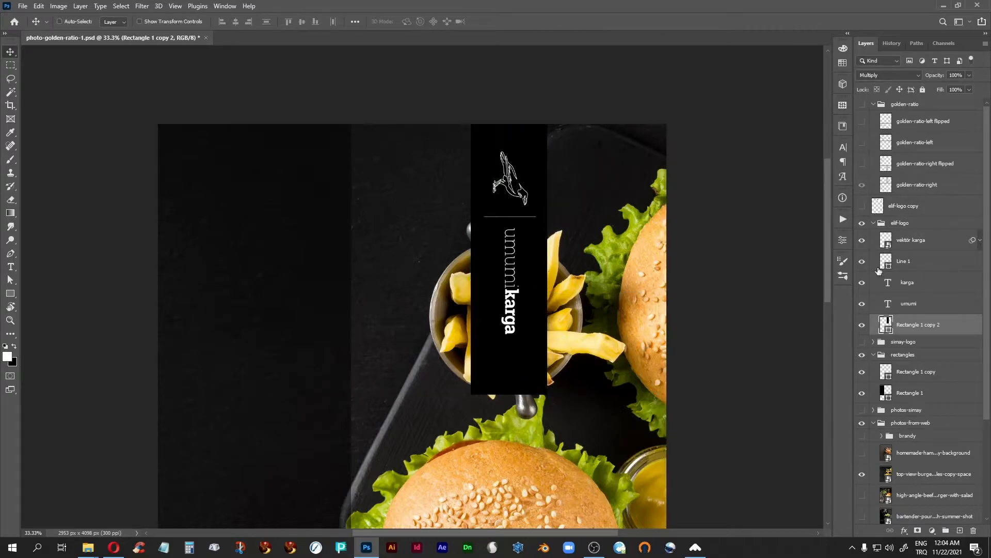
click(908, 225)
key(ctrl+0)
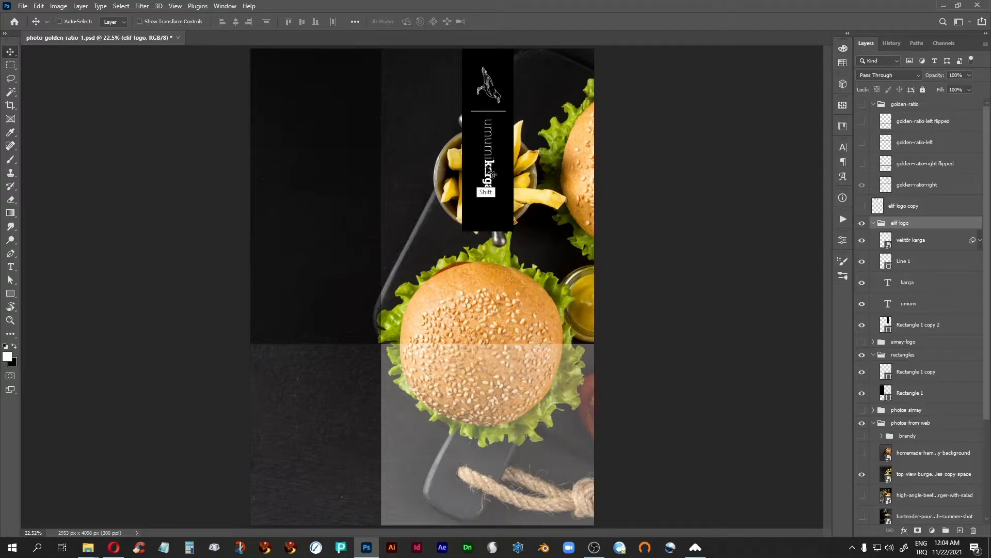
drag(499, 184, 287, 178)
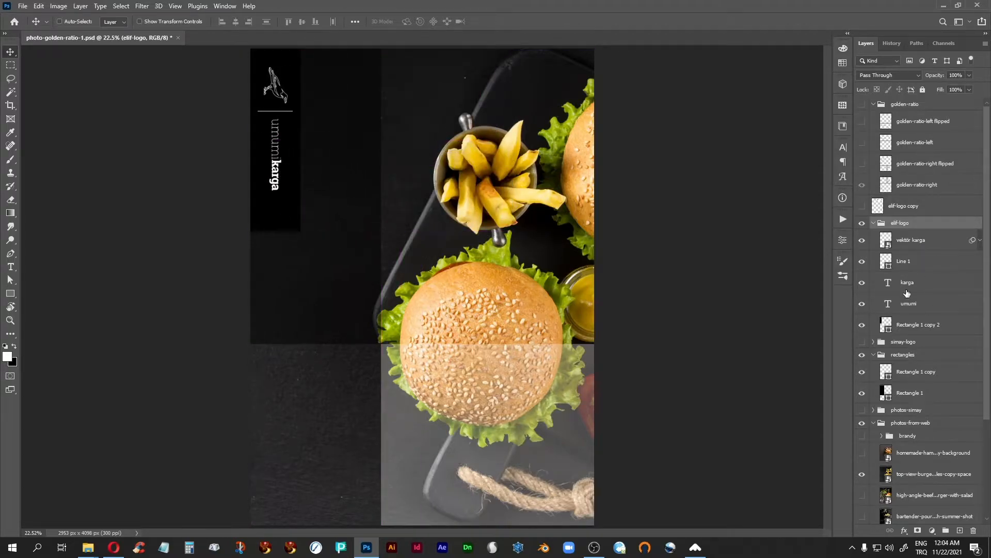
Step: Hide the rectangles group and shift the top-view burgers photo left so more of the second burger fits in the poster
click(861, 356)
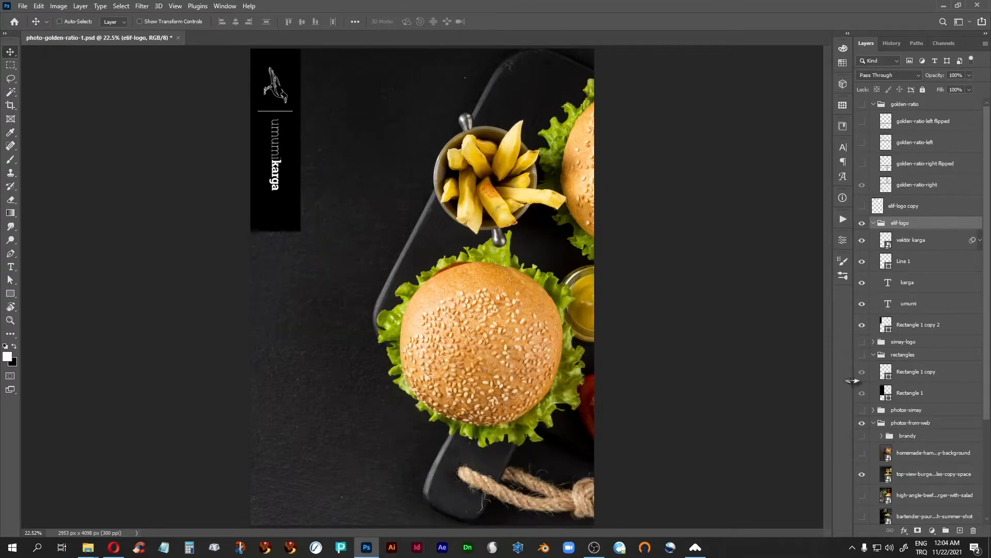
click(887, 479)
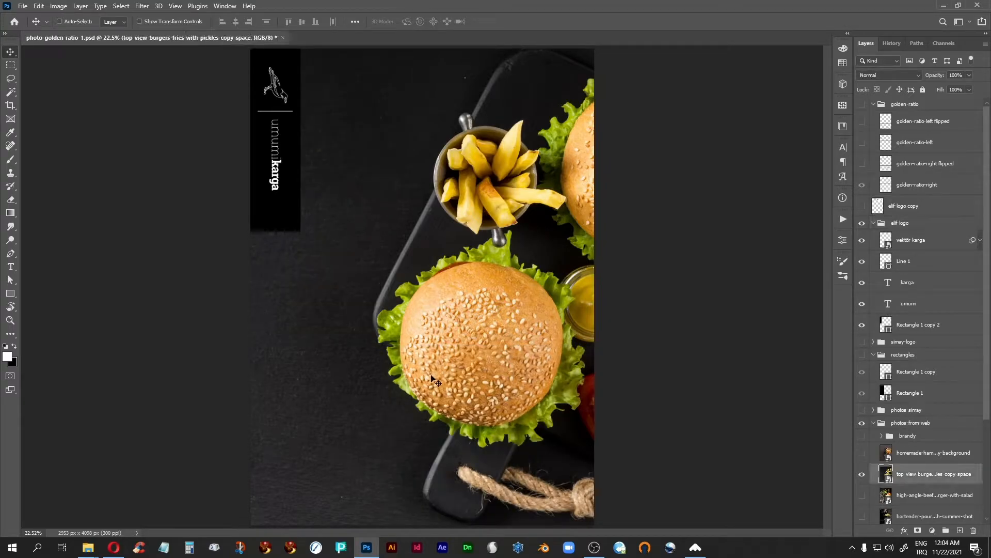
drag(477, 356, 394, 370)
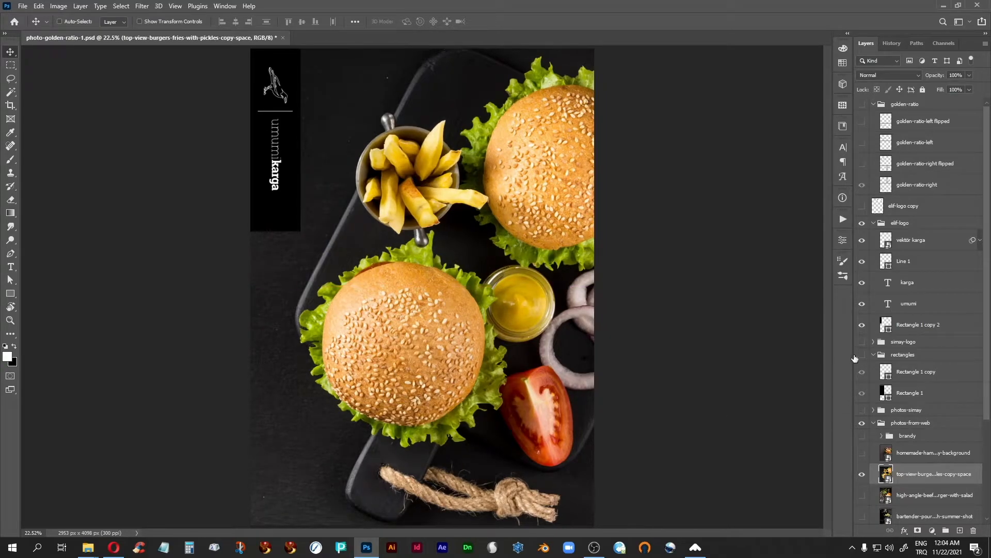
Step: Show only Rectangle 1 copy from the rectangles group and stretch it over the full area below the golden-ratio overlay's main horizontal line
click(861, 391)
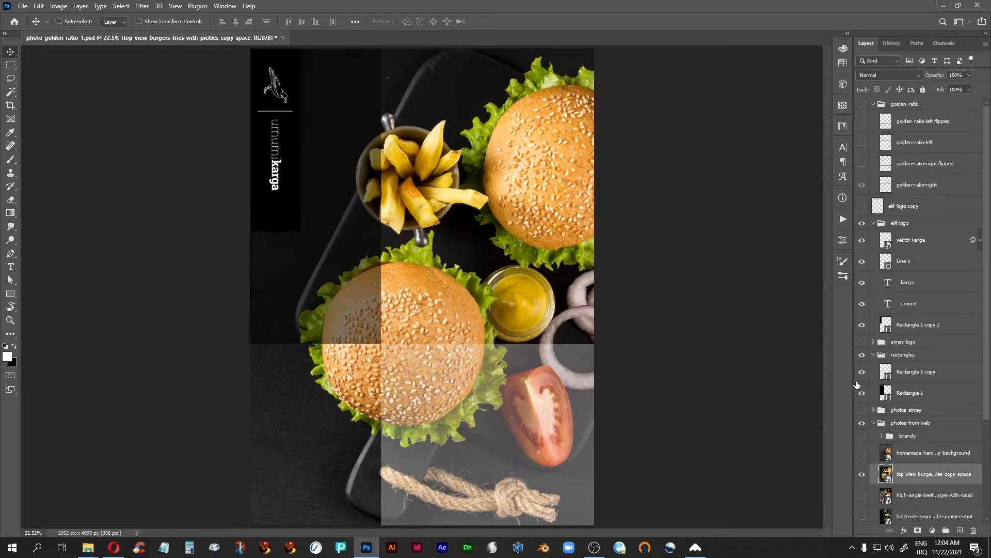
click(862, 393)
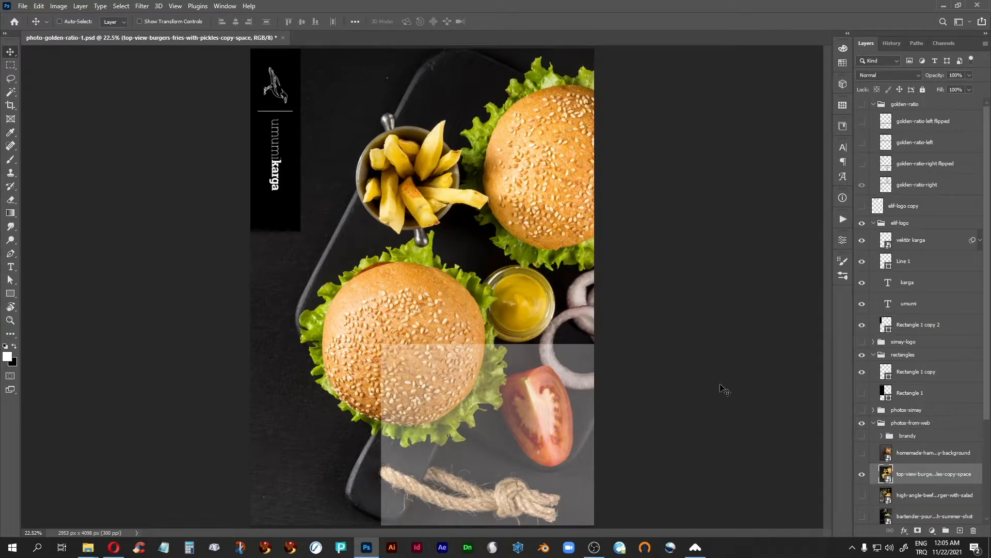
click(862, 105)
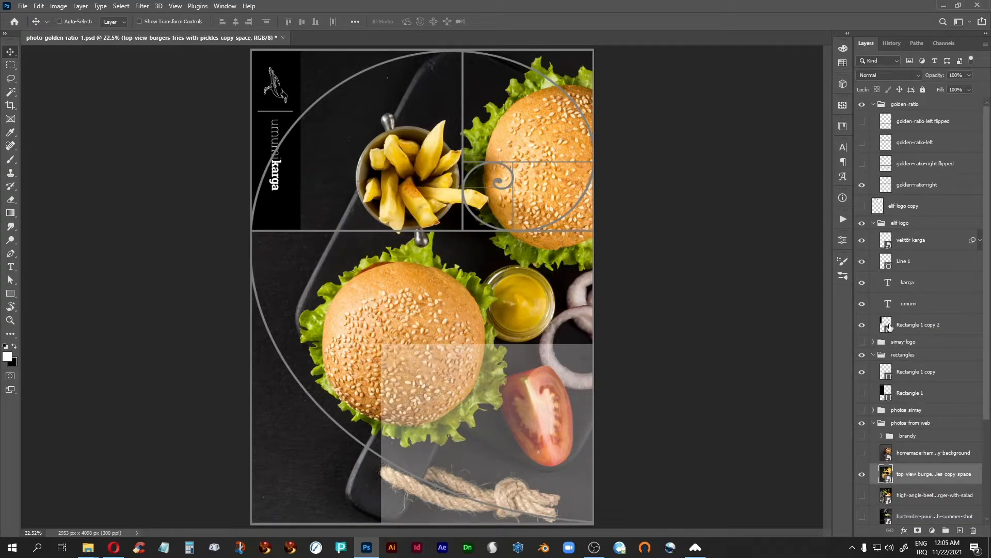
click(886, 372)
key(ctrl+t)
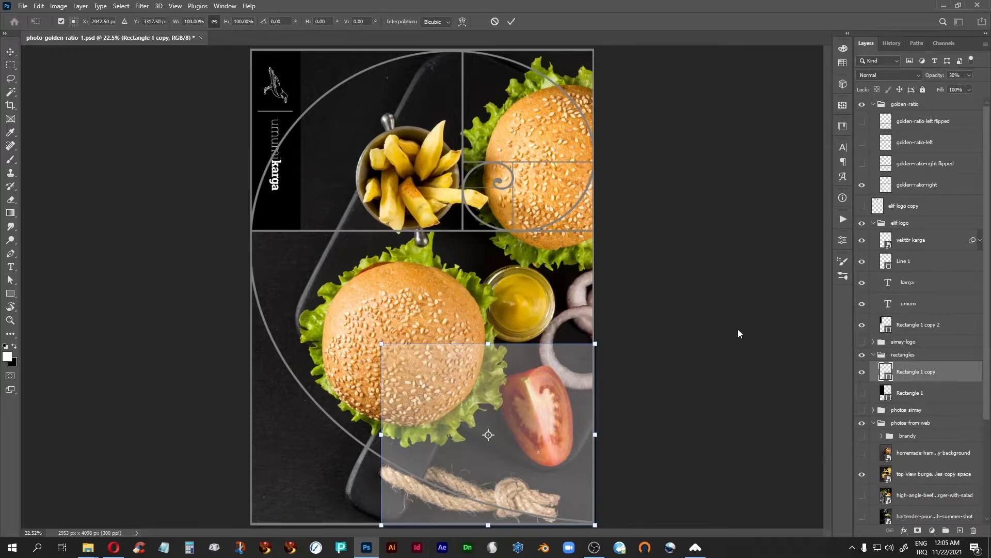
drag(488, 343, 483, 234)
drag(382, 378, 252, 380)
key(Return)
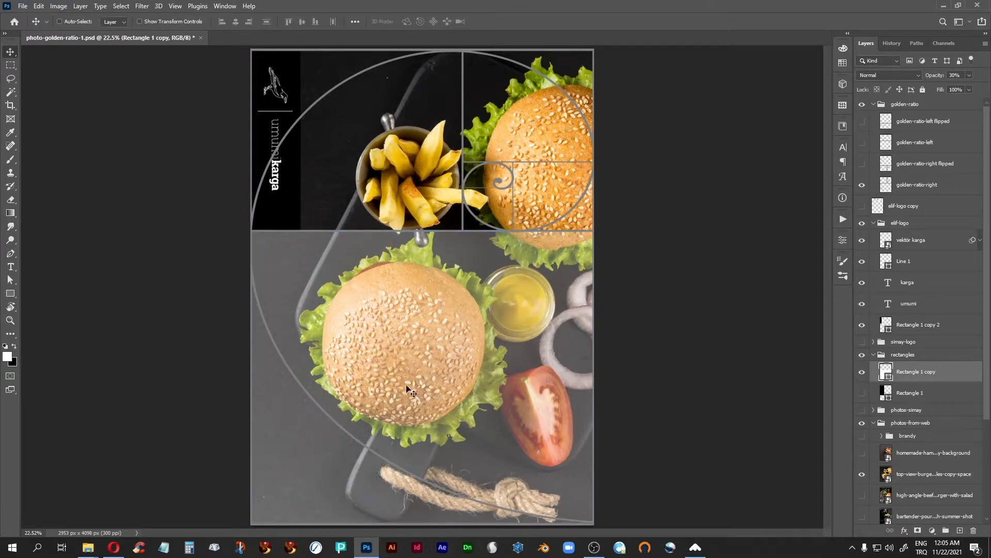
Step: Hide the golden-ratio overlay and set the opacity of Rectangle 1 copy to 10%
click(862, 106)
click(953, 75)
text(0)
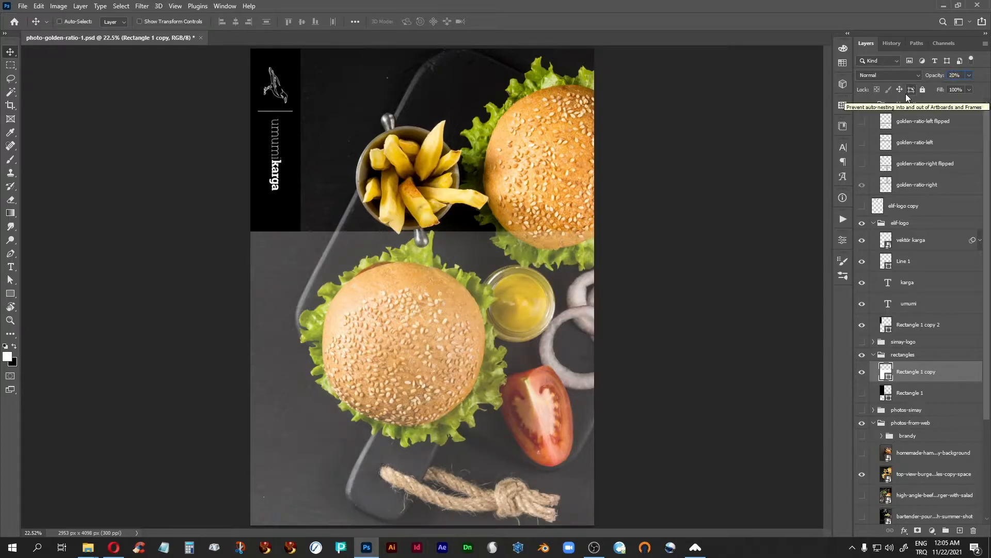
text(1)
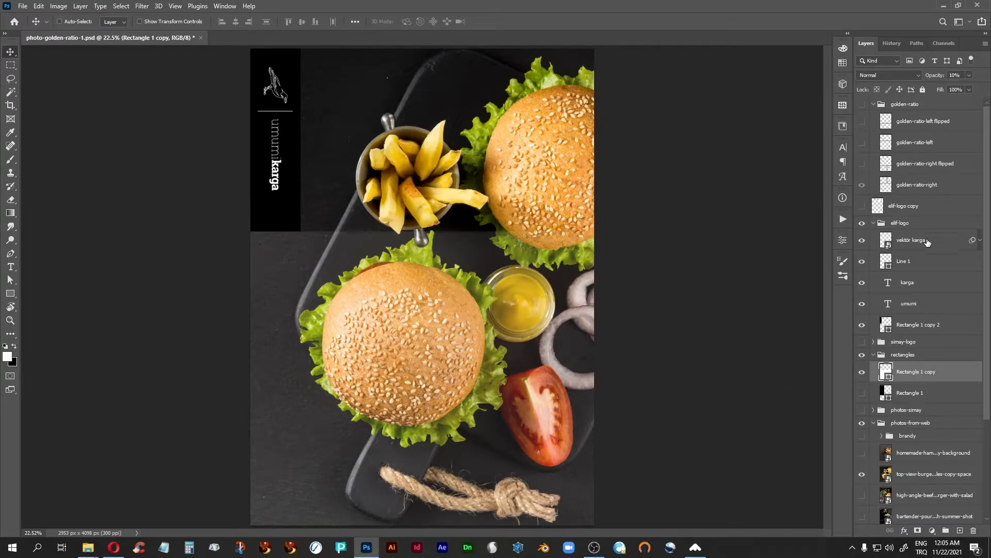
Step: Move the elif-logo group to the poster's top-right corner, flush with the edge
click(903, 225)
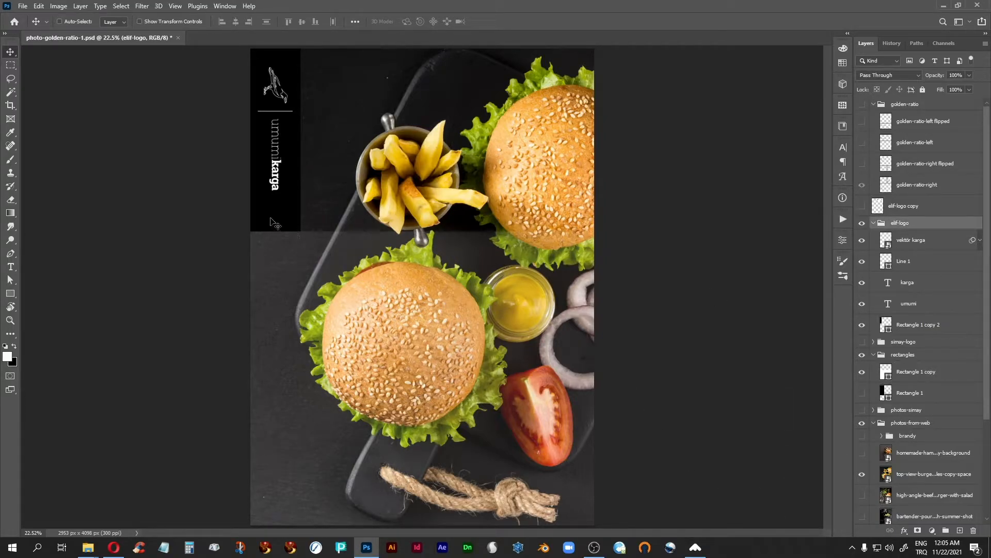
drag(274, 213, 569, 206)
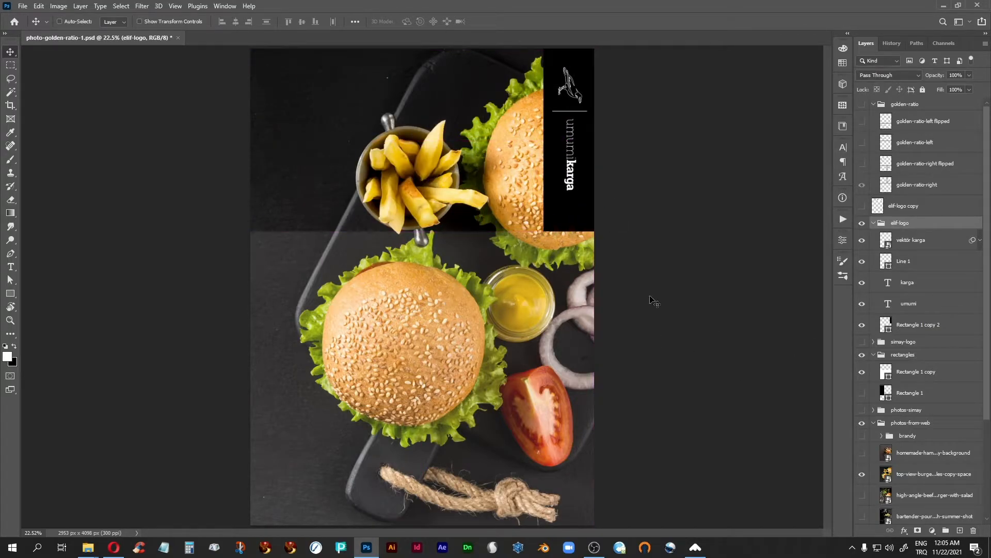
key(shift+Left)
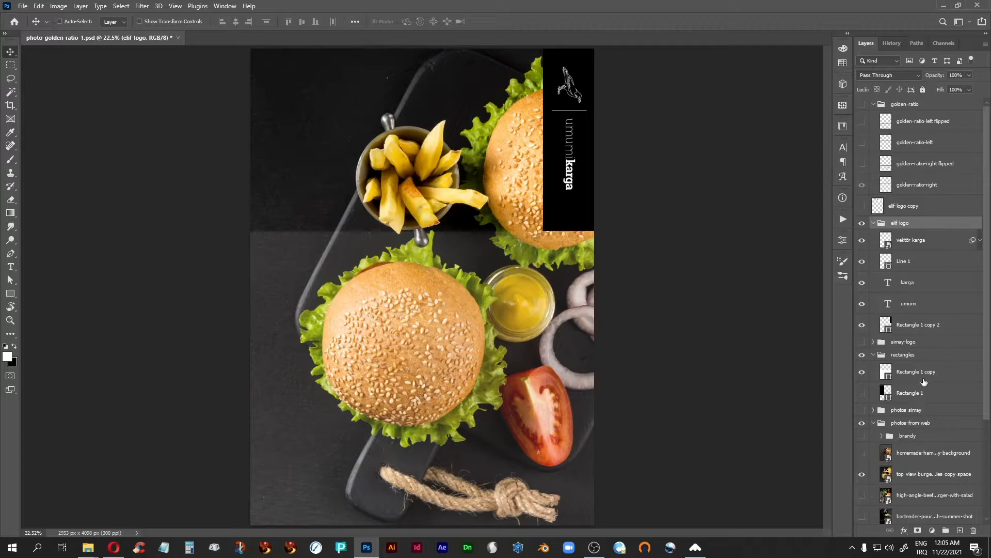
Step: Hide the top-view burgers photo, show the high-angle beef burger photo, and delete that high-angle layer
click(862, 476)
click(862, 495)
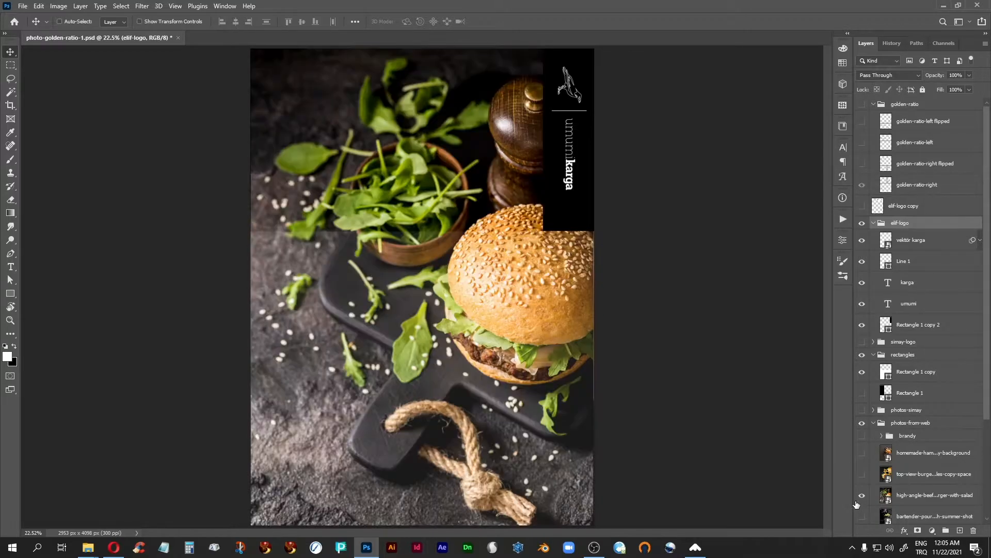
click(915, 493)
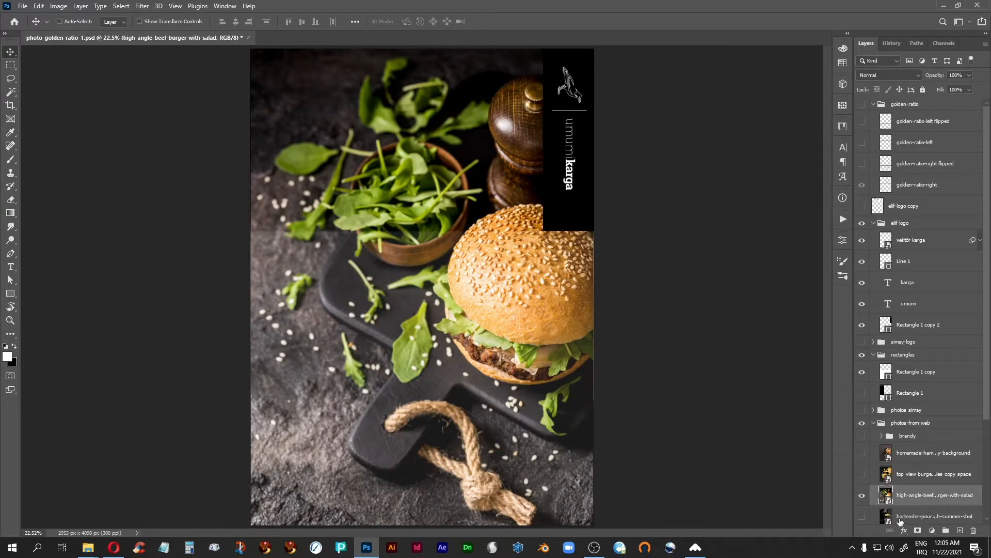
key(Delete)
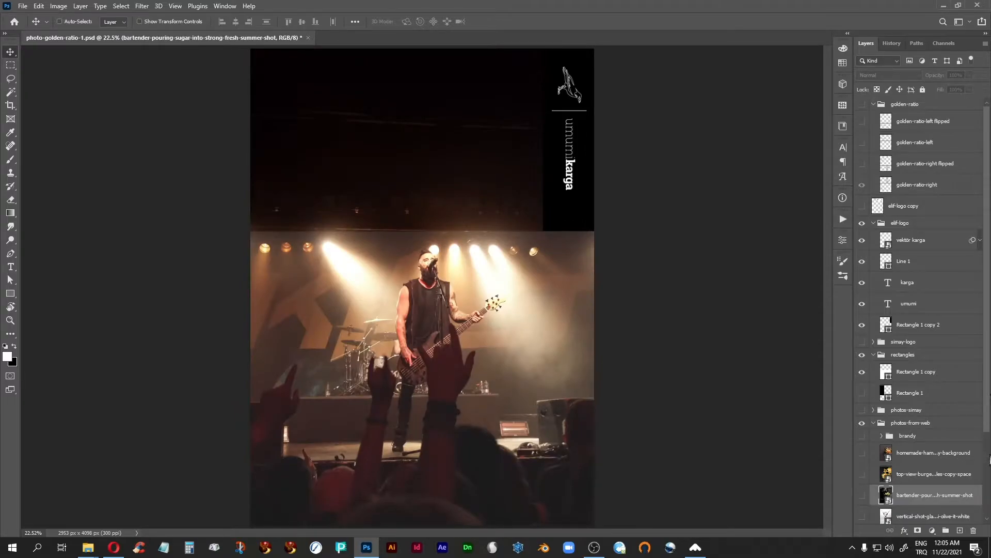
mouse_move(988, 393)
mouse_down()
mouse_move(988, 430)
mouse_move(990, 393)
mouse_up()
Step: Using the golden-ratio overlay, move the elif-logo group down the right edge so its top meets the main horizontal line
click(862, 104)
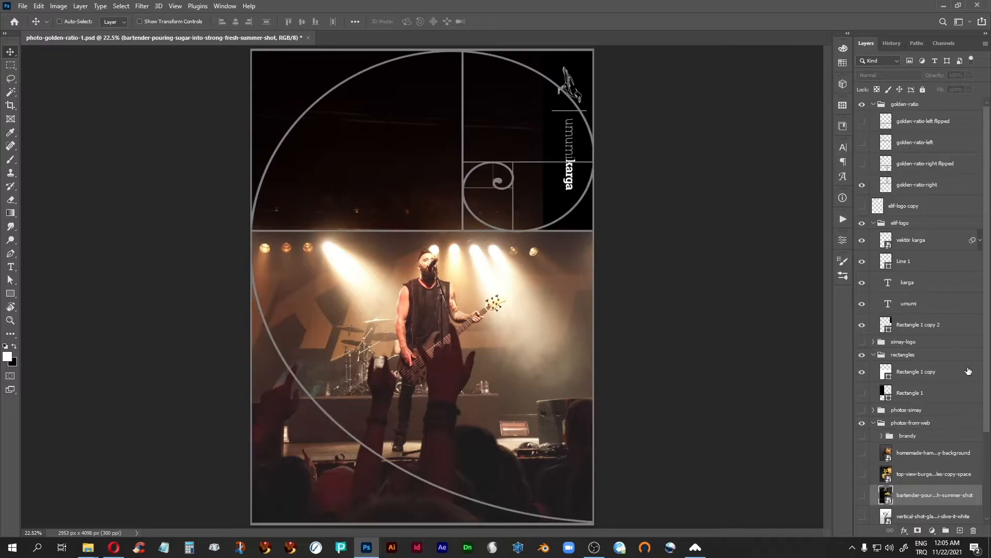
click(904, 223)
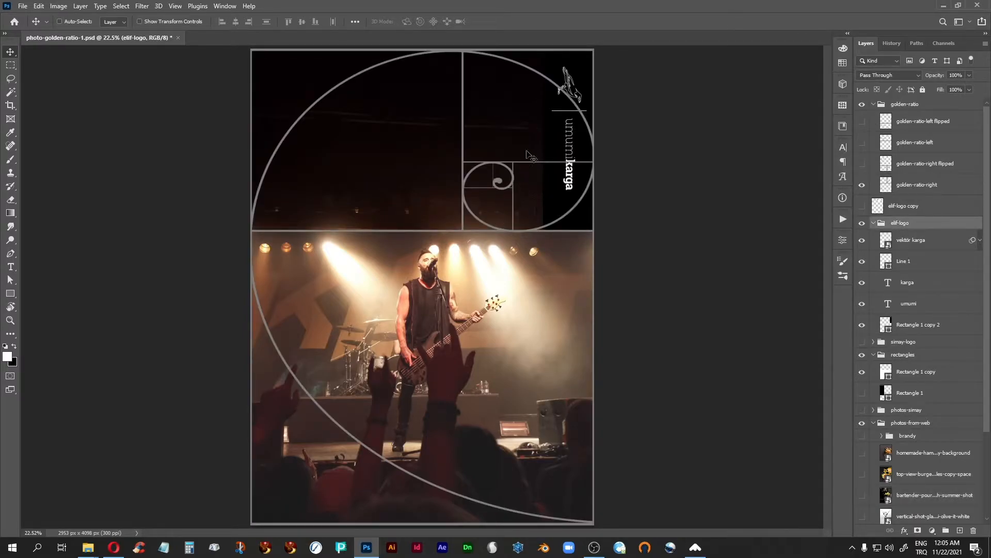
drag(578, 147, 575, 323)
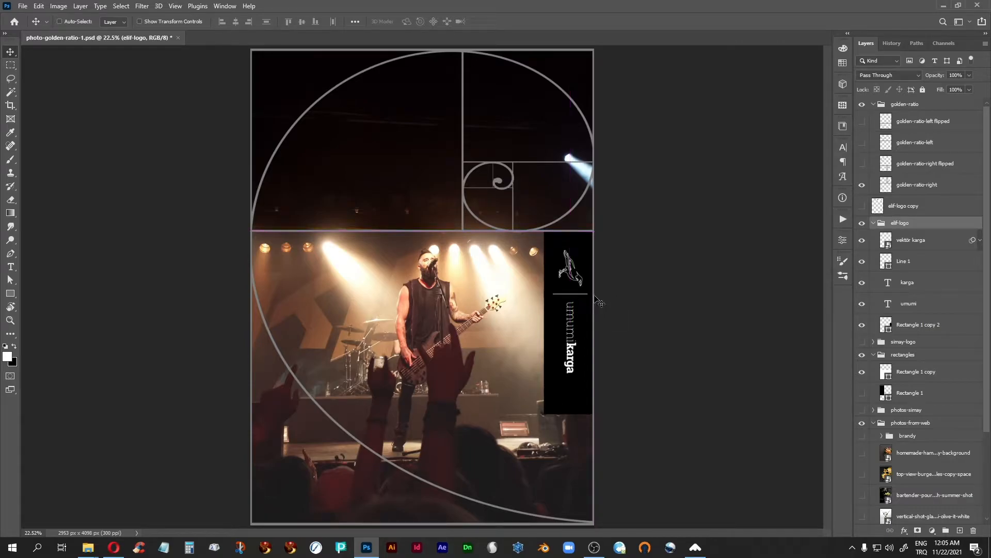
click(862, 104)
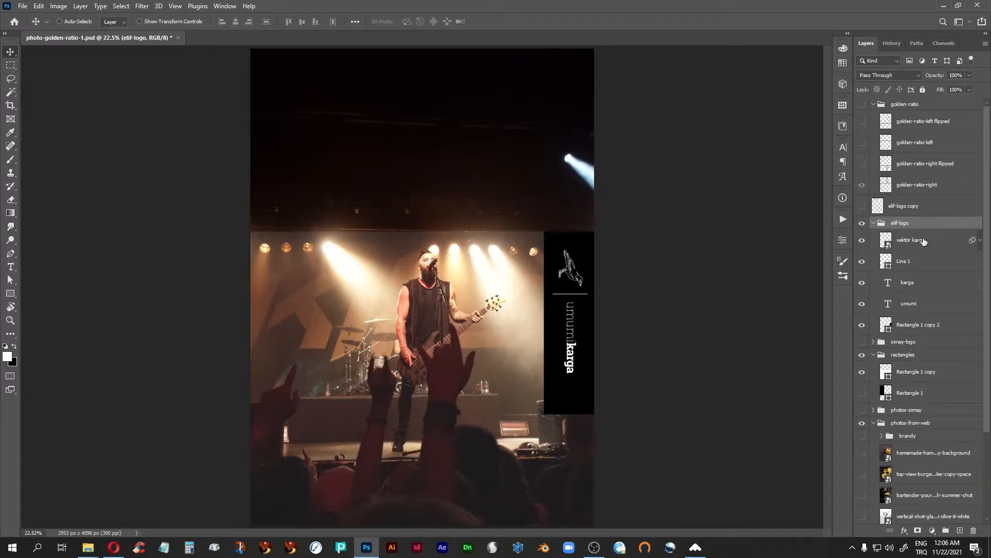
Step: Swap Rectangle 1 copy for Rectangle 1 and resize it to cover the full width above the golden-ratio overlay's main horizontal line
click(862, 372)
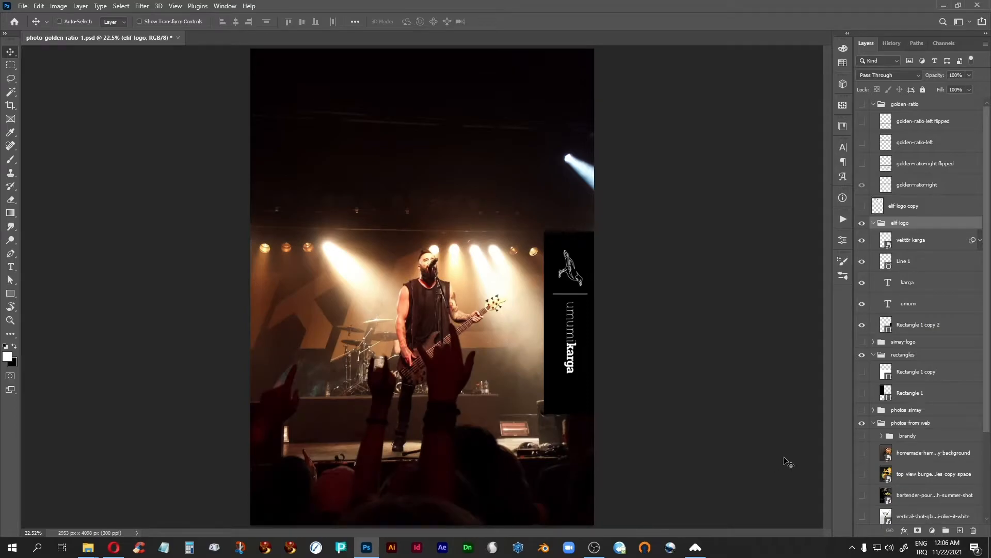
click(861, 394)
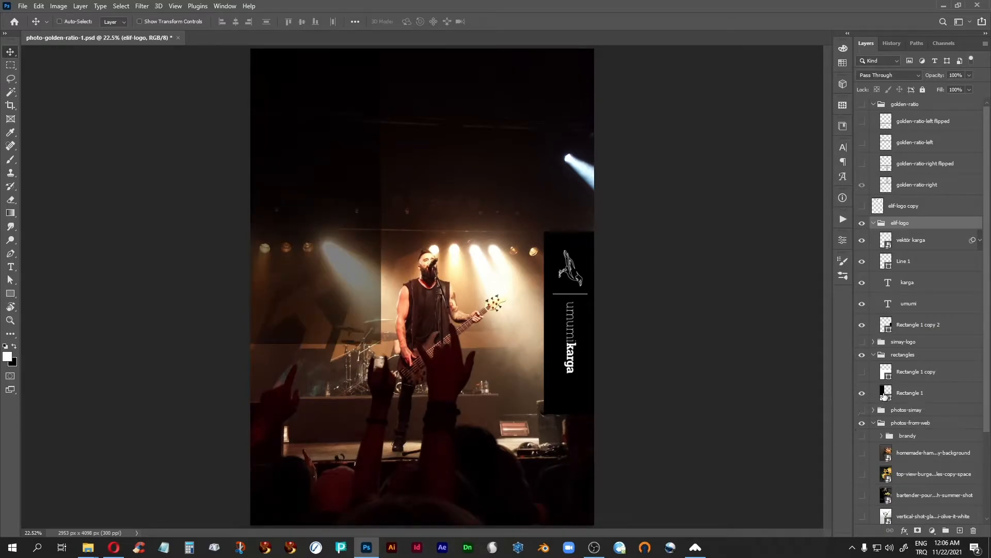
click(884, 395)
click(862, 105)
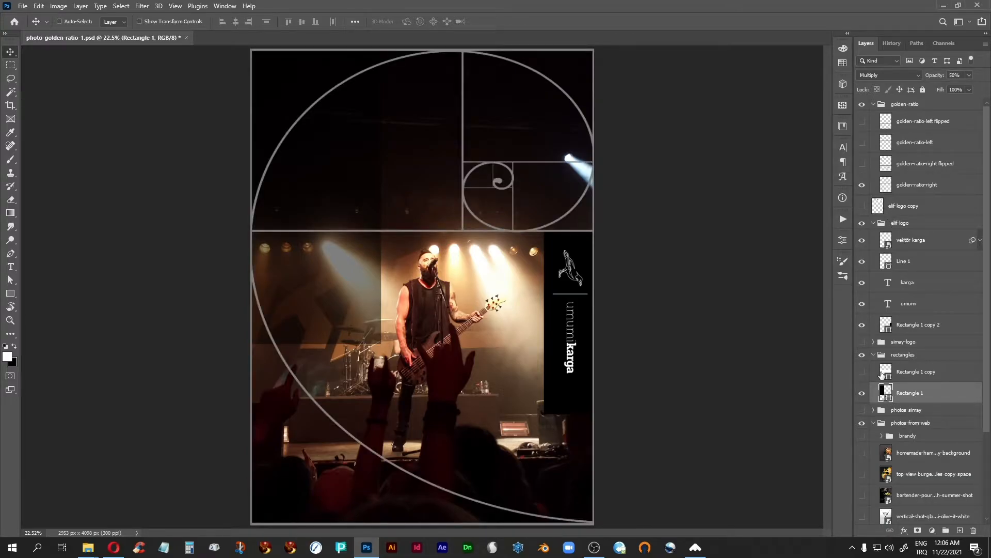
key(ctrl+t)
drag(315, 343, 308, 230)
drag(381, 138, 593, 130)
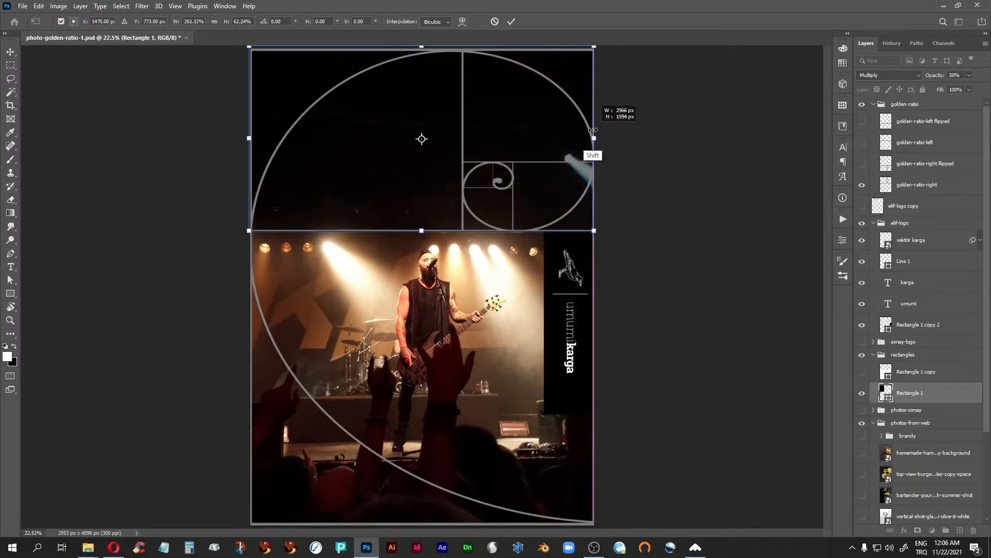
key(Return)
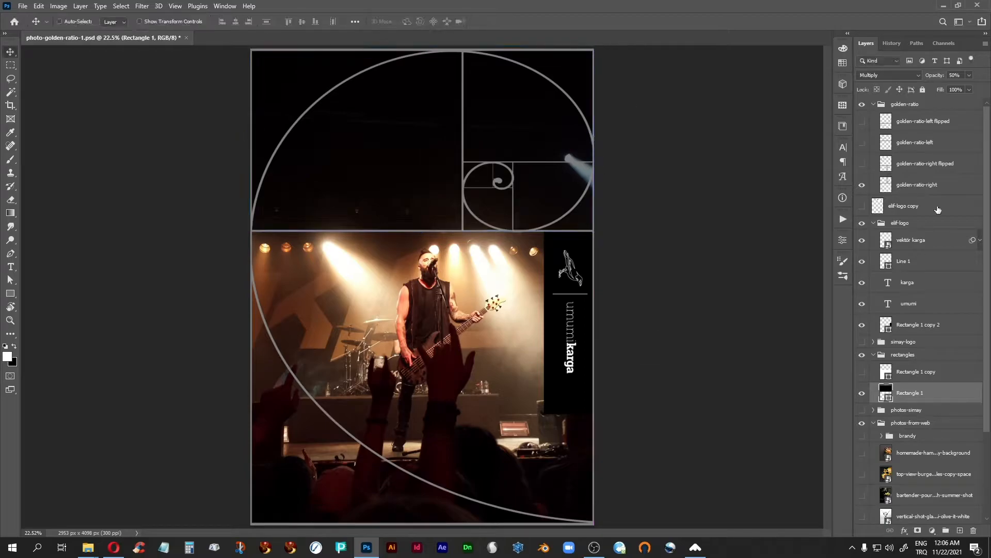
click(861, 104)
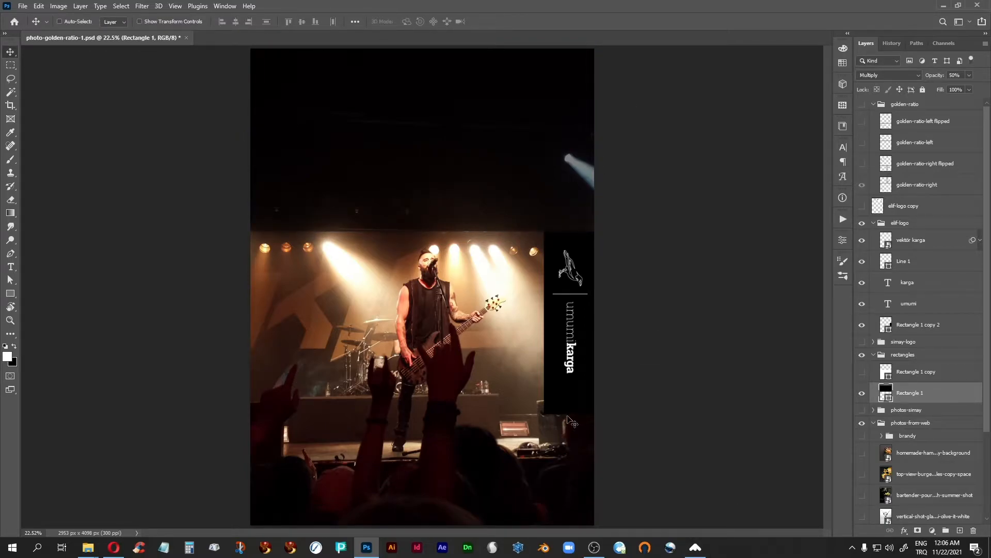
Step: Move the elif-logo group back to the poster's top-right corner and set Rectangle 1's opacity to 20%
click(894, 225)
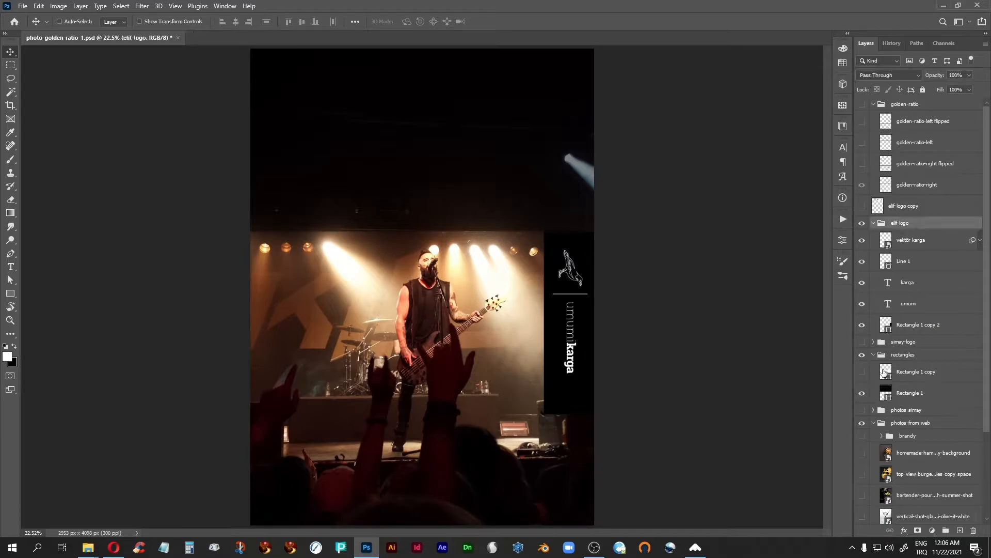
drag(561, 318, 559, 158)
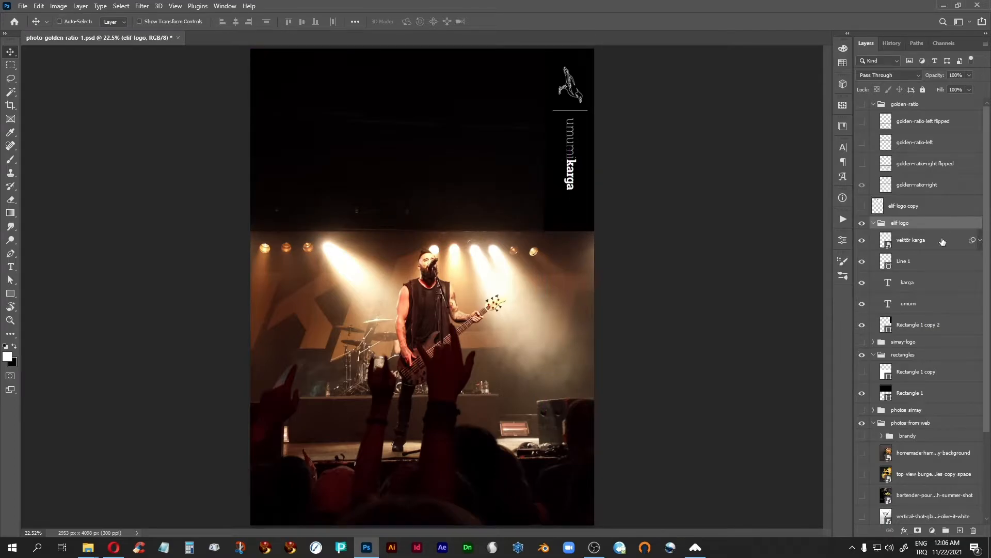
click(886, 393)
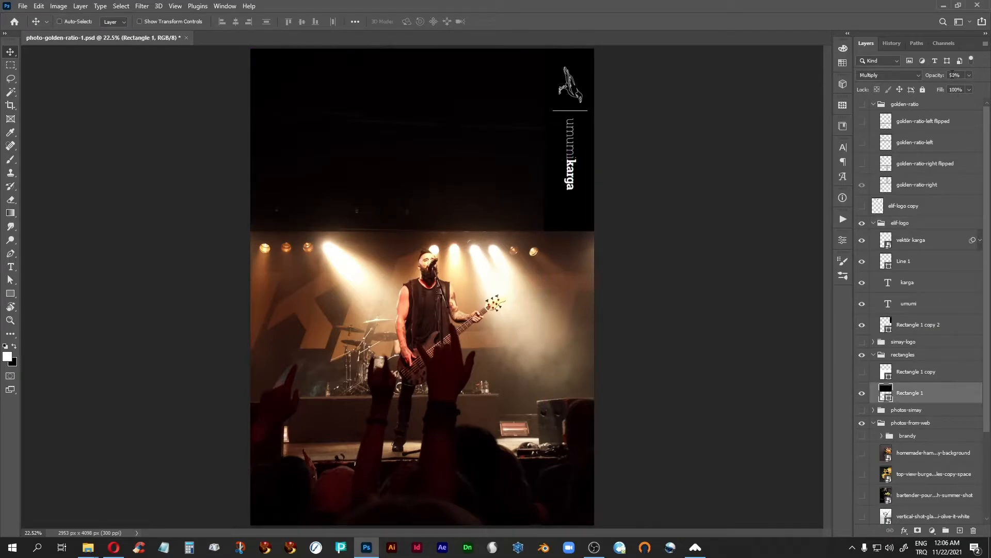
text(2)
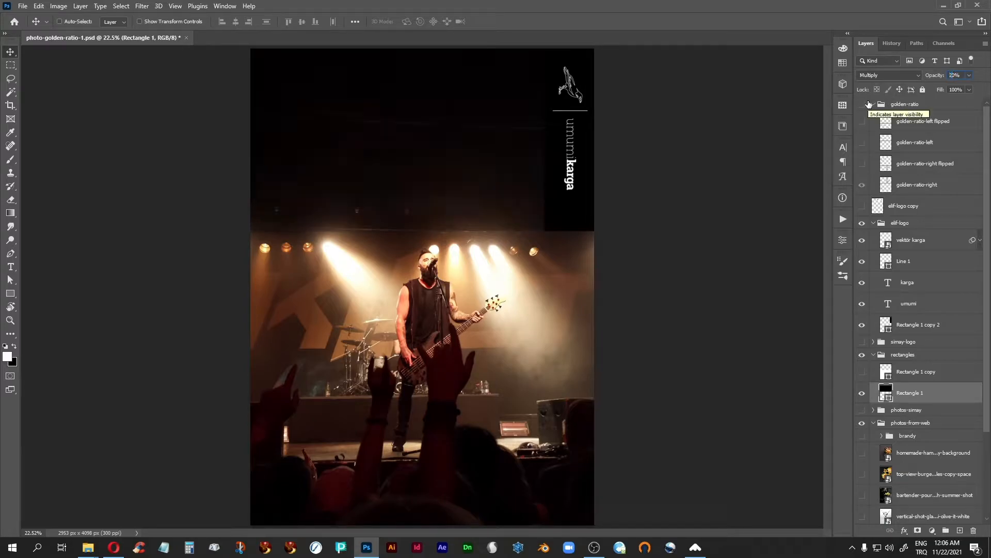
key(Return)
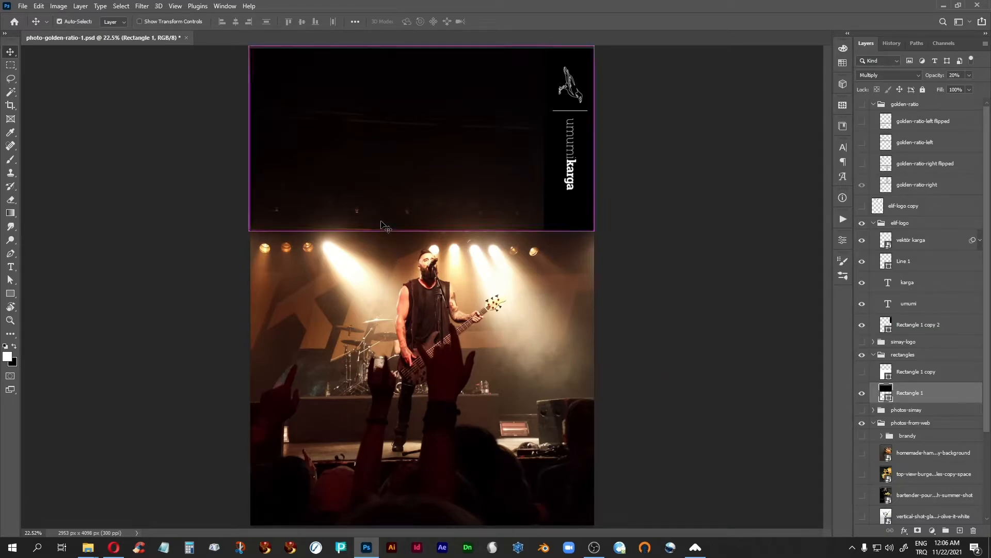
scroll(381, 223, up, 2)
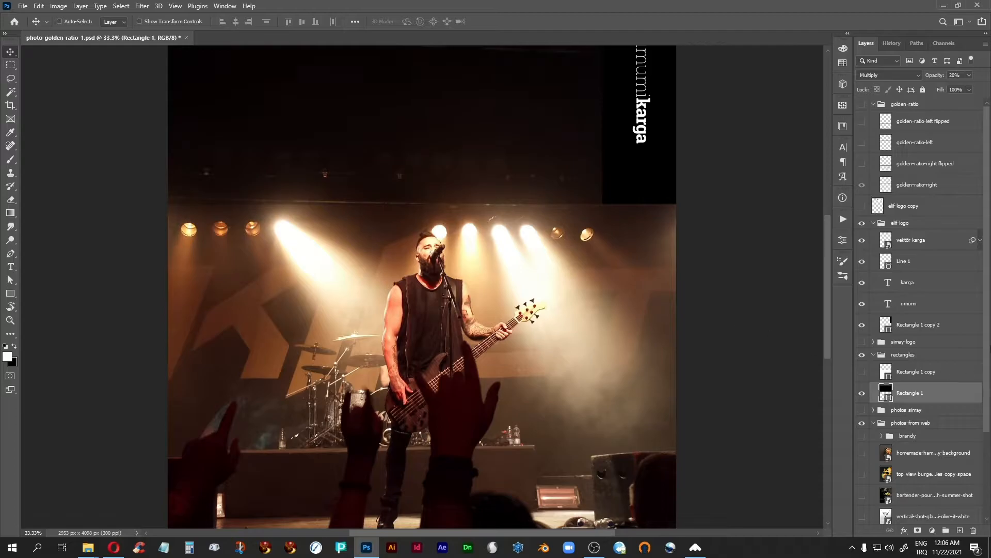
Step: Swap Rectangle 1 for Rectangle 1 copy and move the elif-logo group down the right edge so its top meets the poster's main horizontal division
click(862, 393)
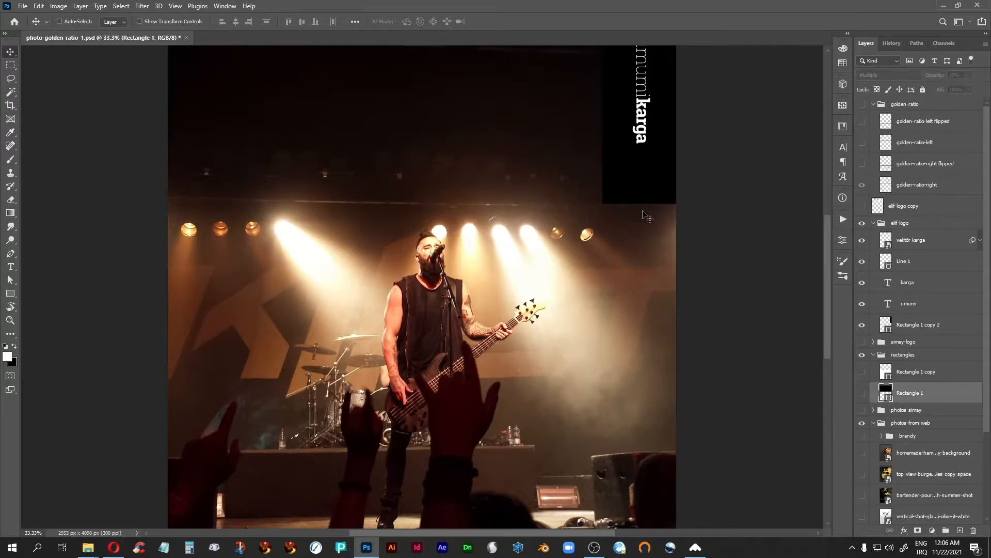
key(ctrl+0)
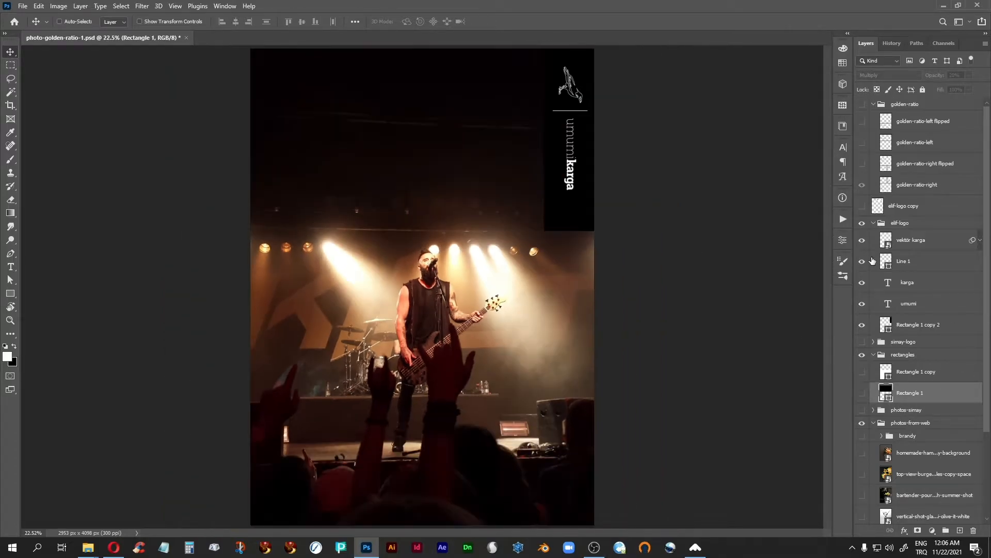
click(862, 372)
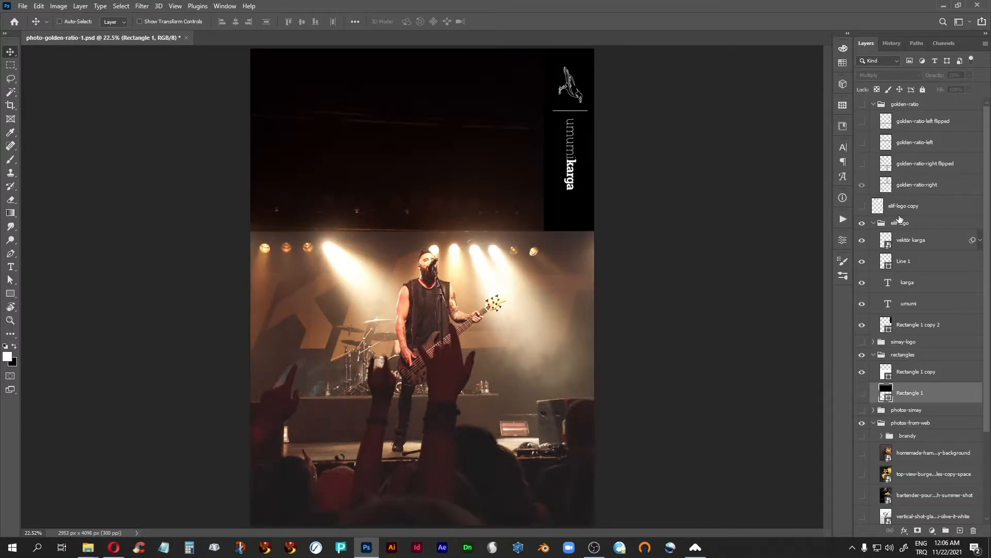
click(900, 224)
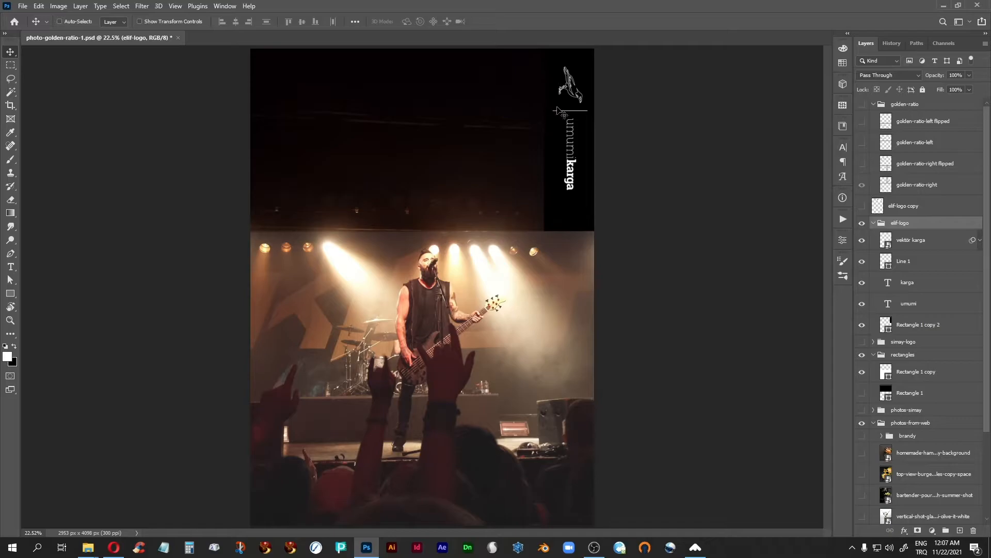
drag(570, 109, 578, 290)
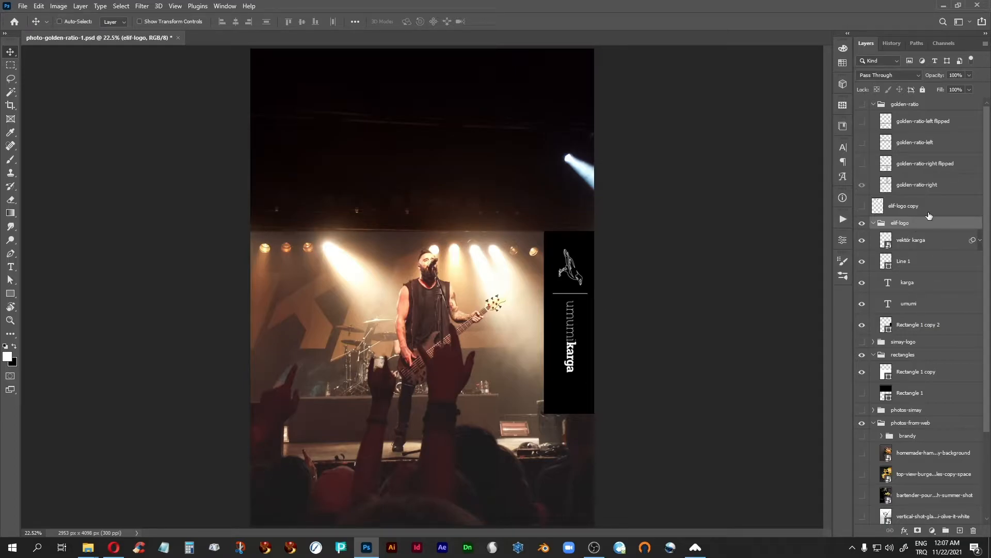
Step: Rotate the elif-logo group by -90° so it reads horizontally and place it in the poster's top-right corner
key(ctrl+t)
drag(539, 261, 464, 349)
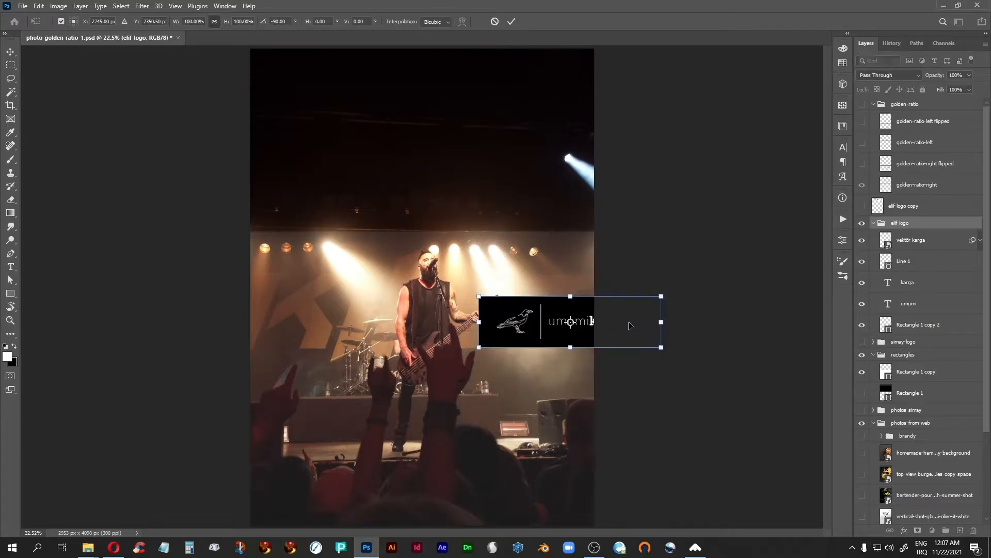
drag(533, 324, 461, 75)
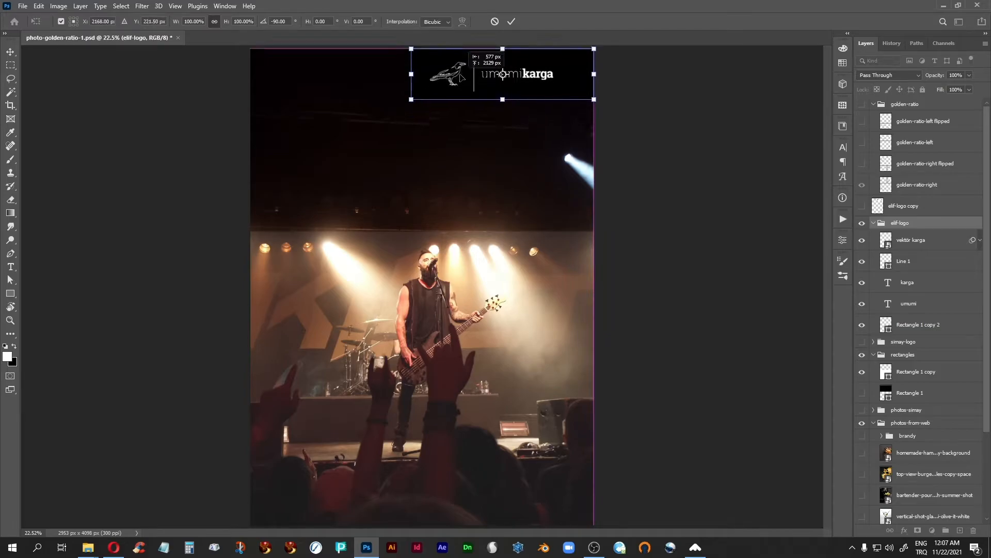
key(Return)
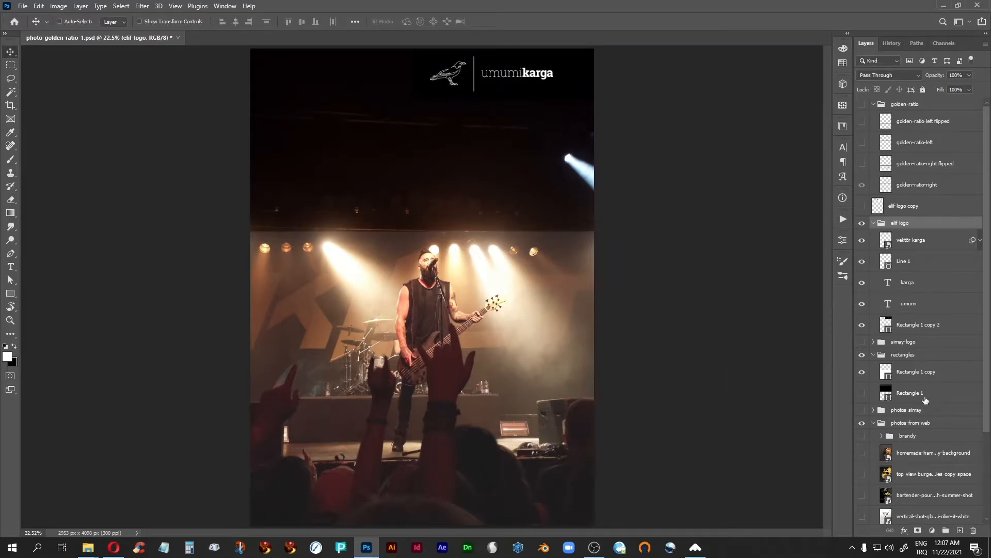
Step: Show the golden-ratio group and compare its overlays, leaving only golden-ratio-left visible
click(884, 371)
click(862, 104)
click(862, 121)
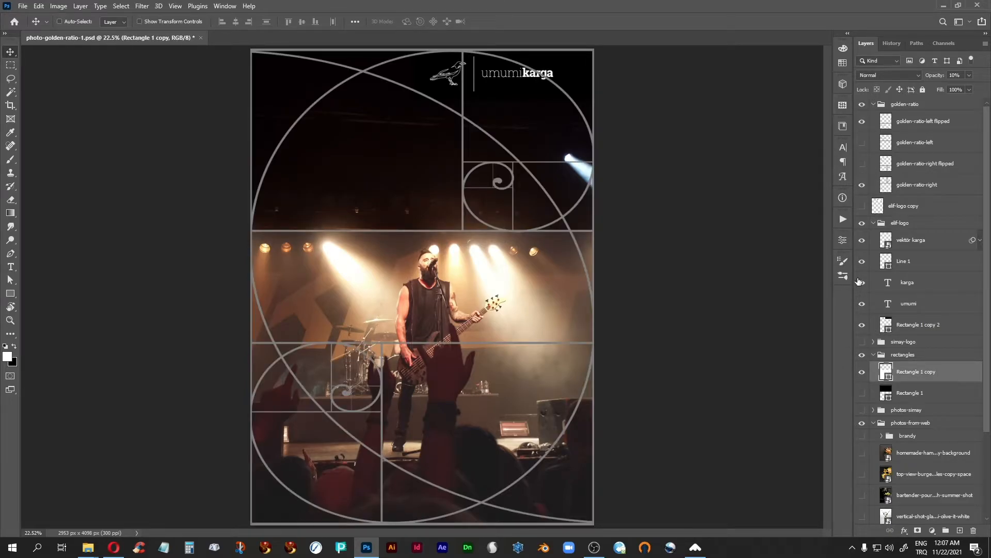
click(861, 121)
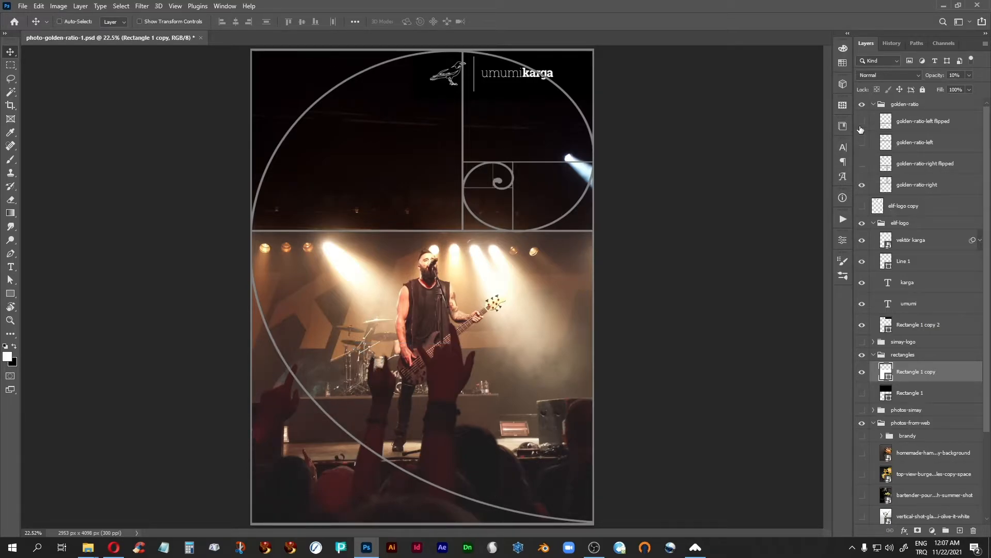
click(862, 143)
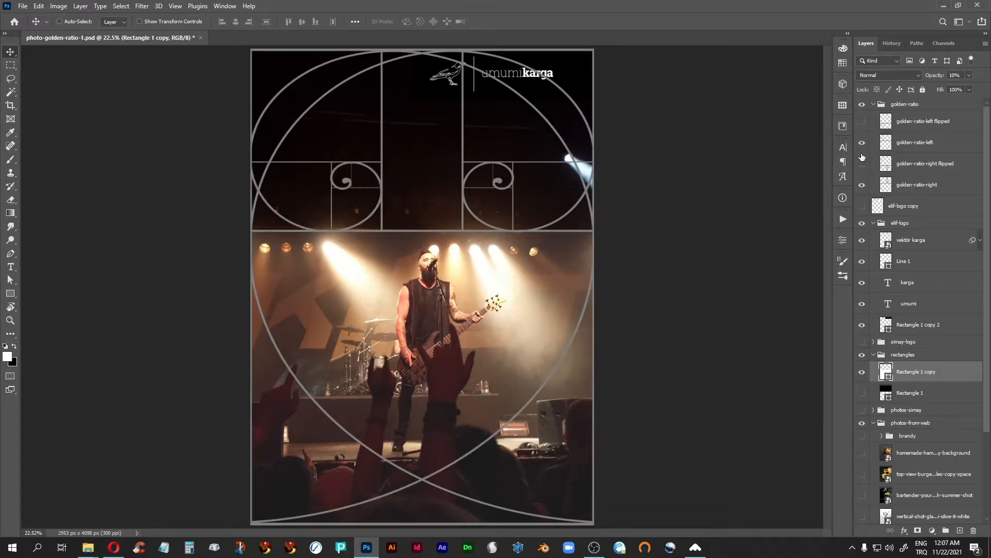
click(862, 185)
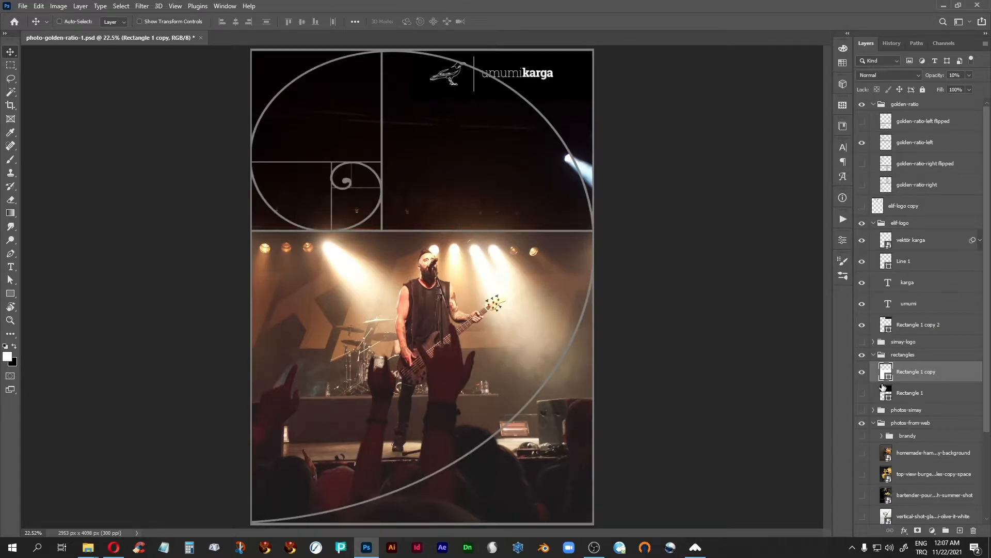
Step: Hide the concert photo and enlarge the elif-logo group until its left edge meets the overlay's upper vertical line
drag(989, 378, 989, 463)
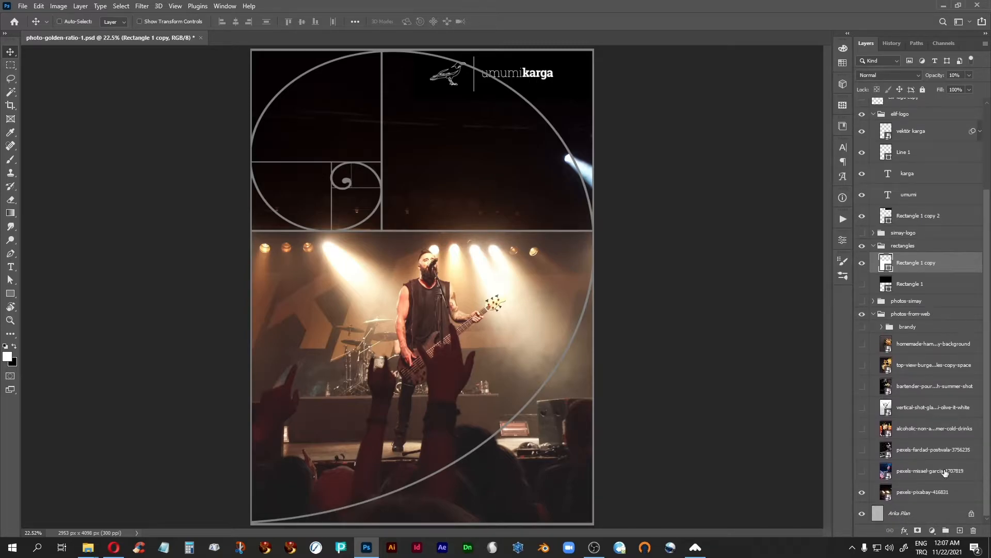
click(861, 492)
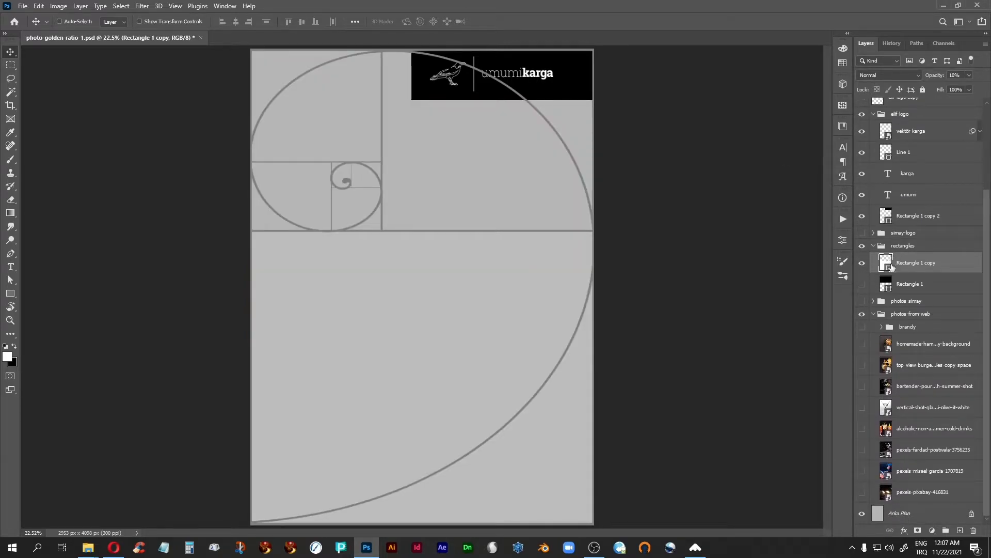
click(901, 115)
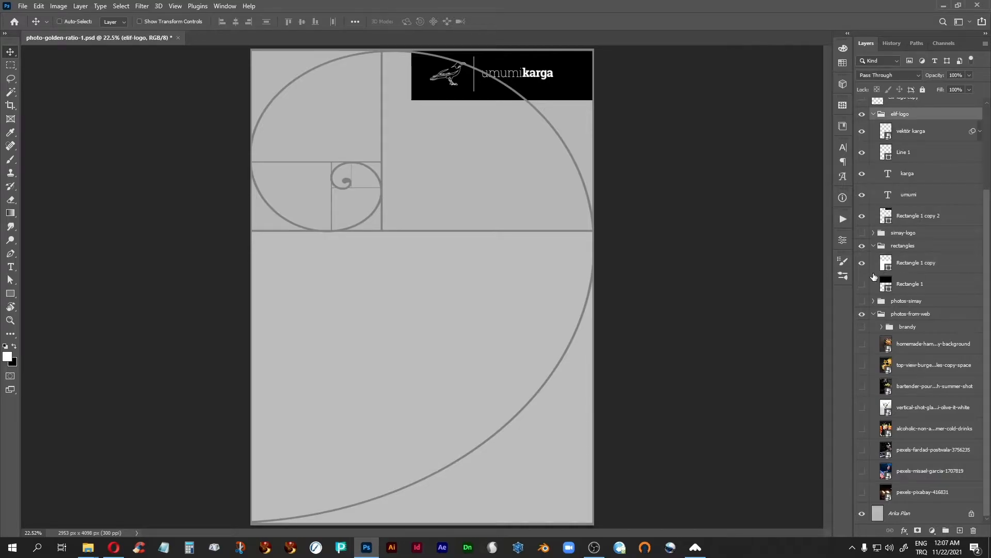
key(ctrl+t)
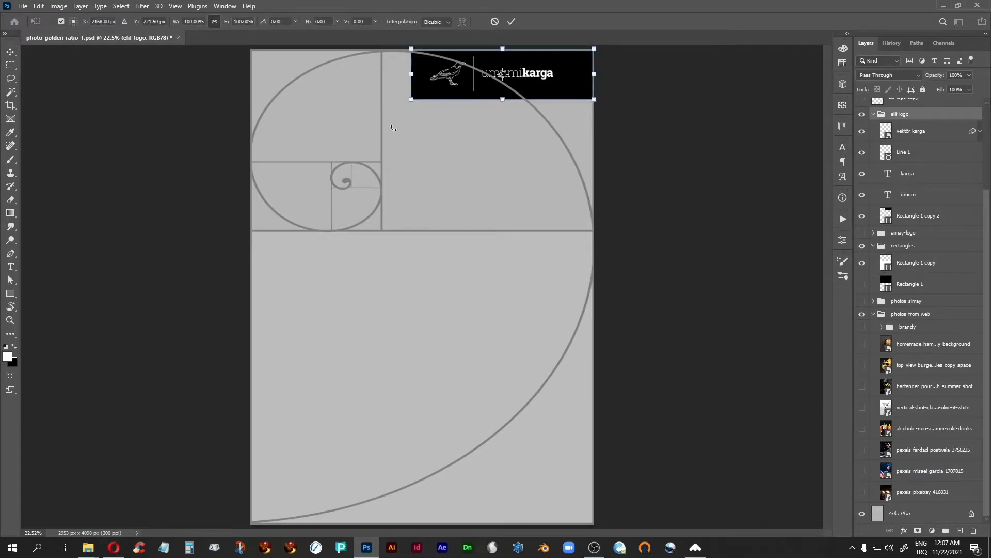
drag(412, 99, 385, 113)
key(Return)
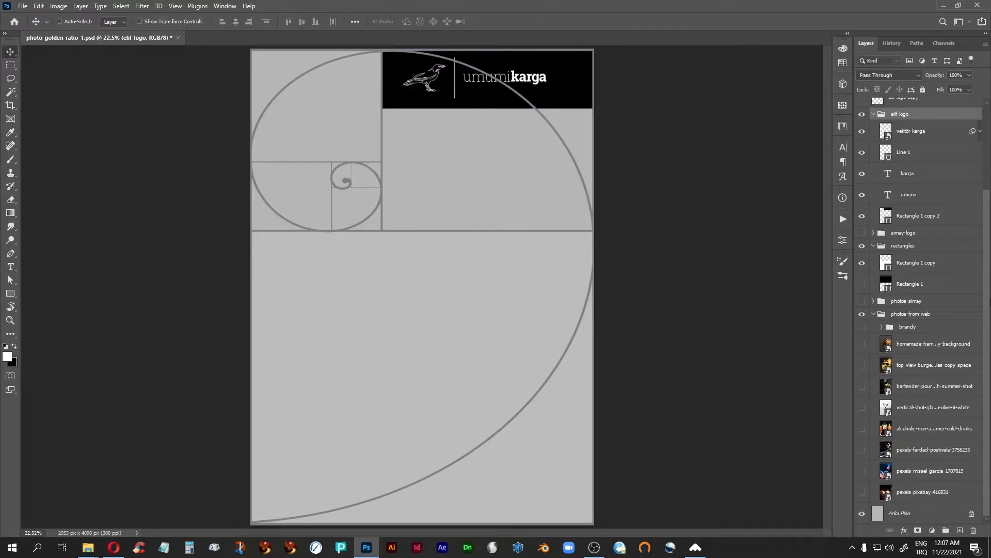
Step: Show the concert photo again and hide the golden-ratio group
click(862, 492)
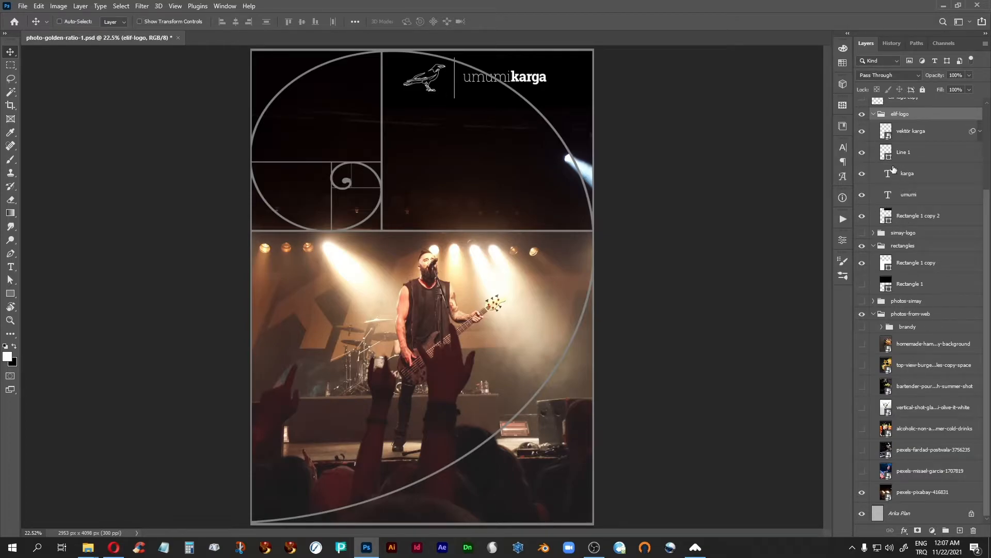
scroll(987, 223, up, 2)
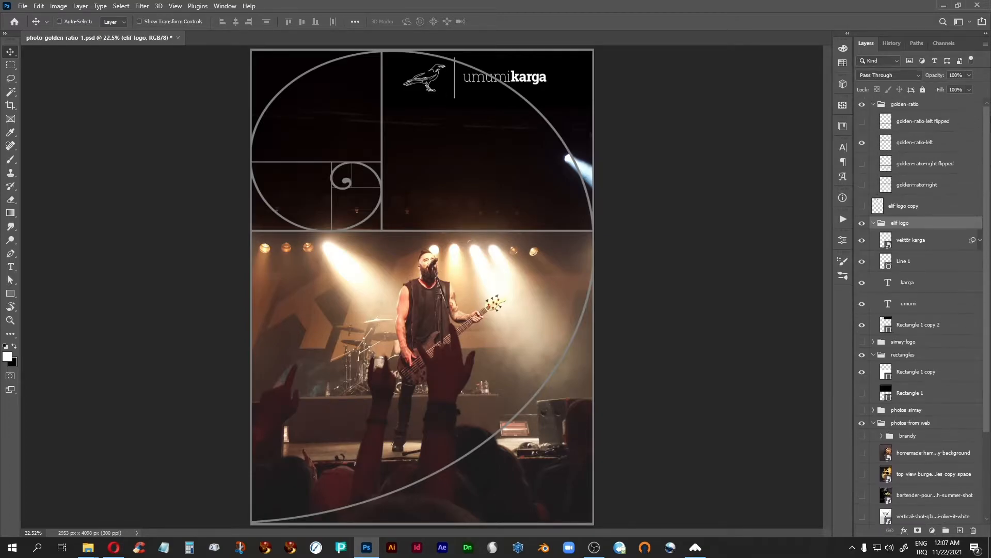
click(862, 104)
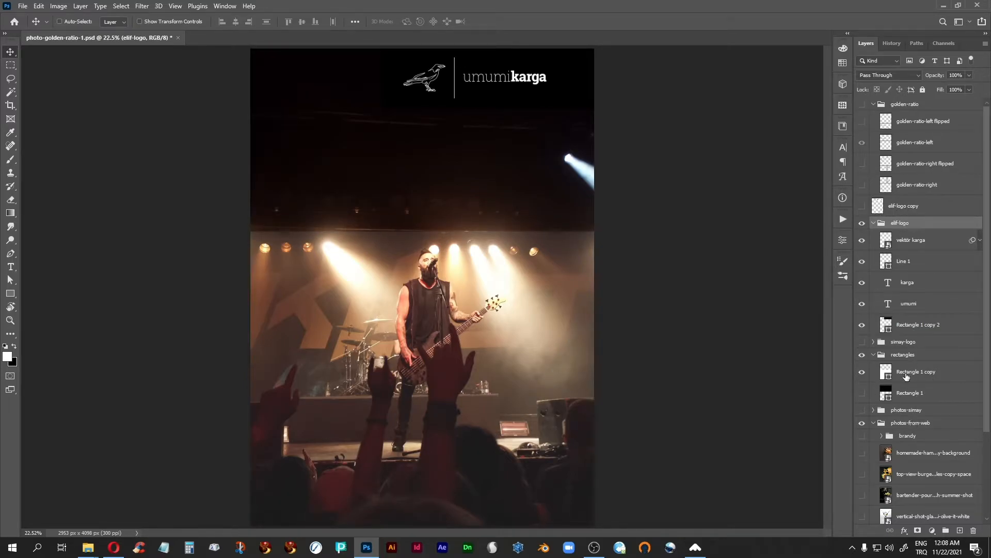
Step: Move Rectangle 1 copy up until its lower edge lines up with the bottom of the black logo band, and set its opacity to 50%
click(906, 376)
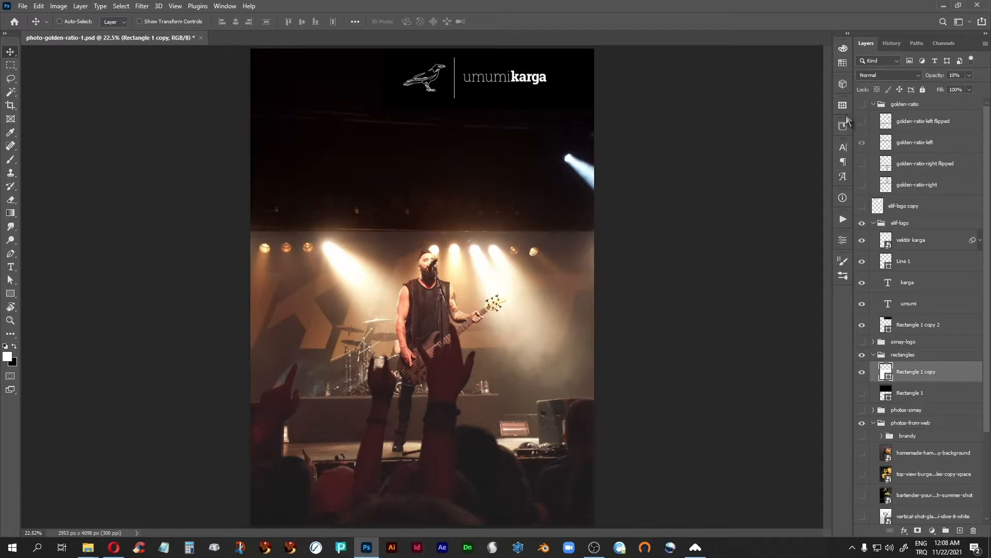
click(862, 104)
drag(337, 397, 333, 112)
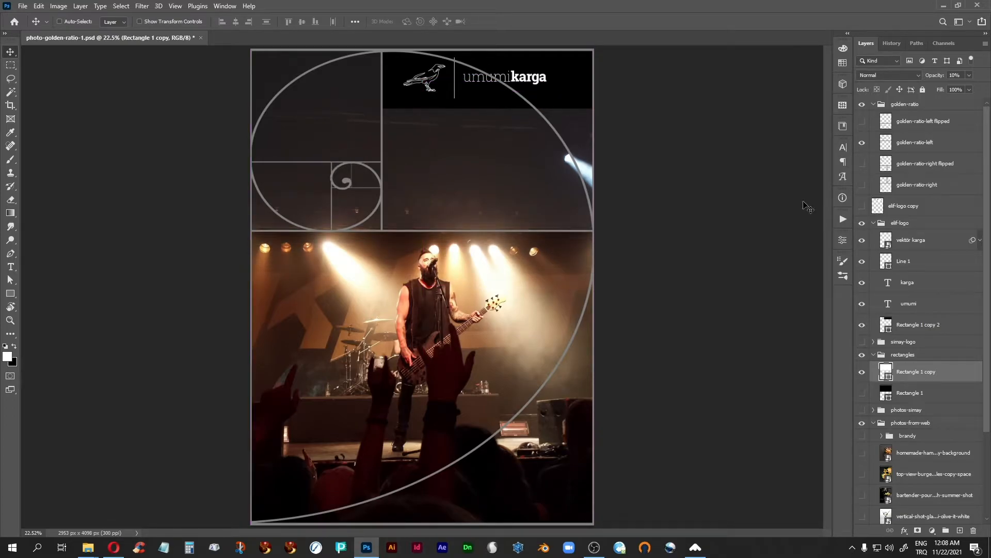
click(862, 105)
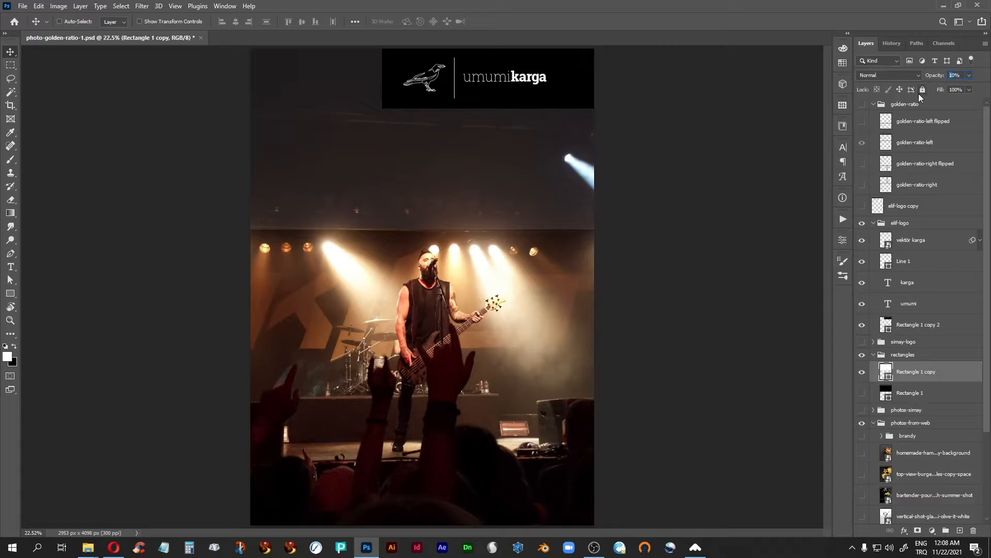
key(Return)
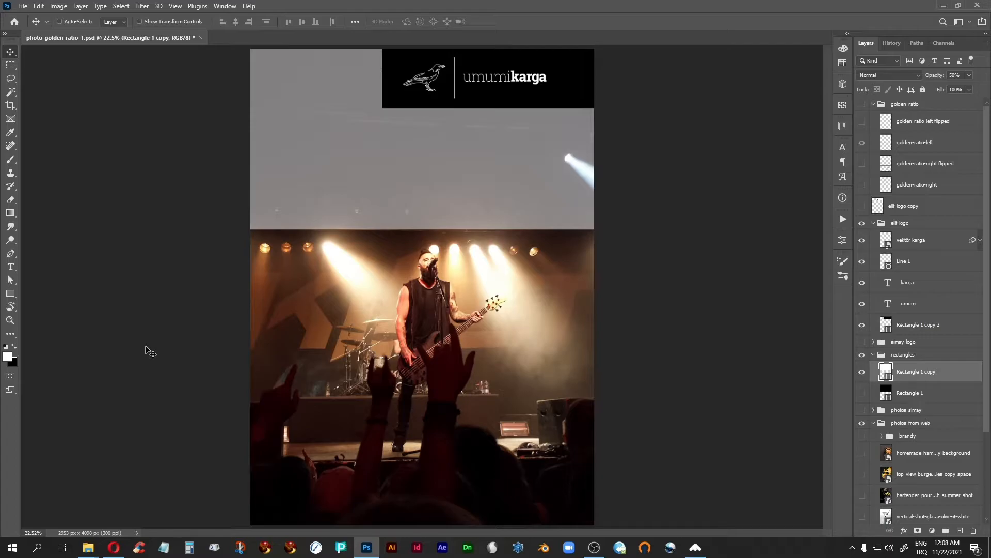
drag(355, 190, 353, 72)
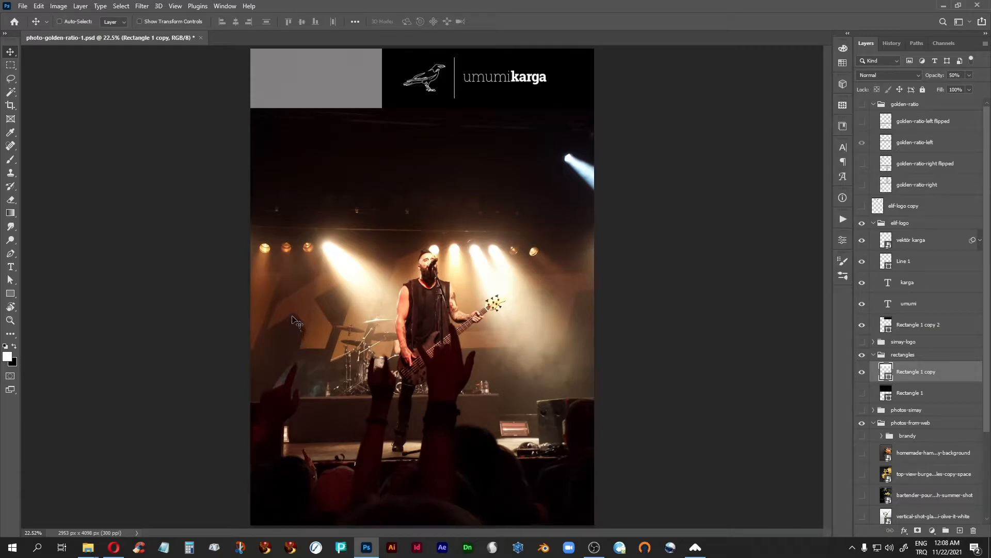
Step: Show Rectangle 1 and resize it against the golden-ratio overlay into a full-height column ending at the overlay's upper vertical line
click(862, 394)
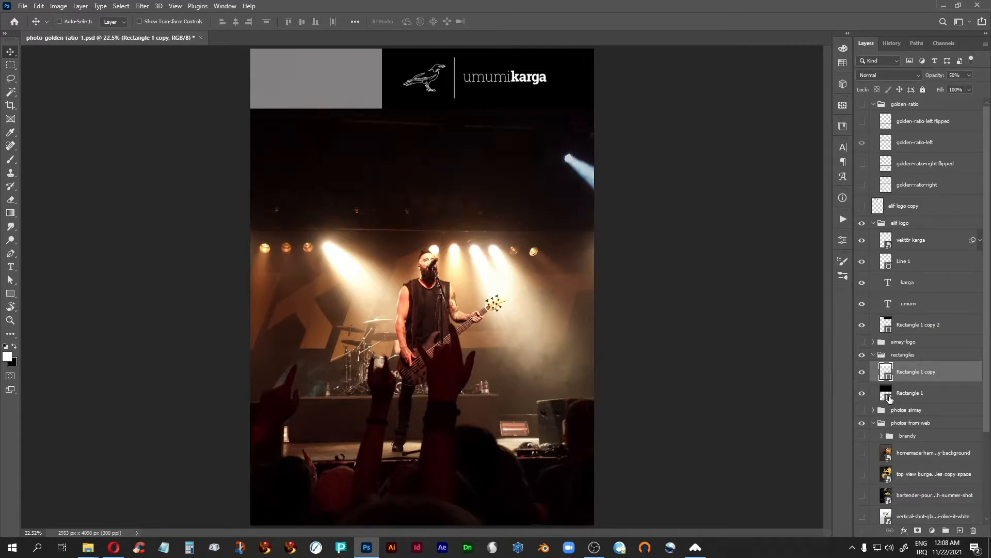
click(904, 393)
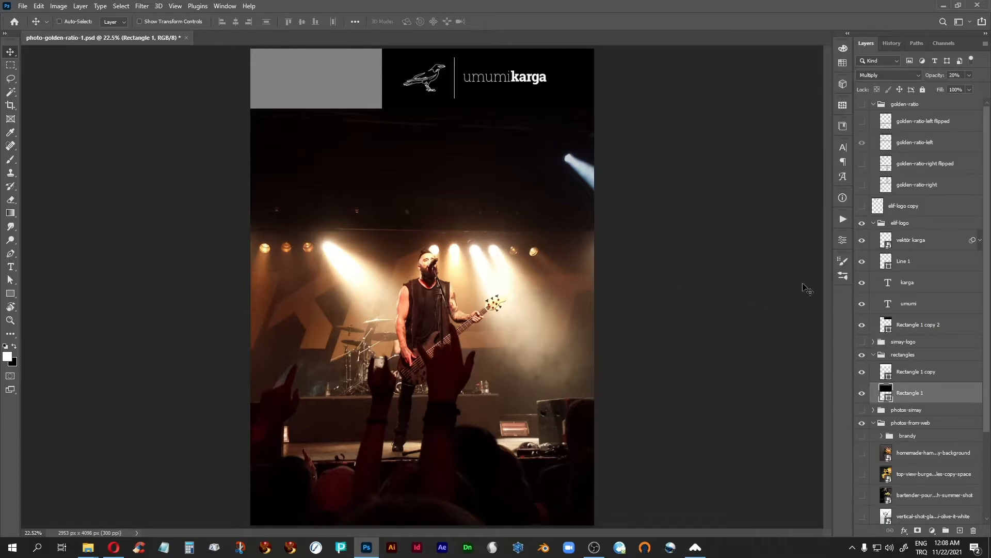
click(862, 104)
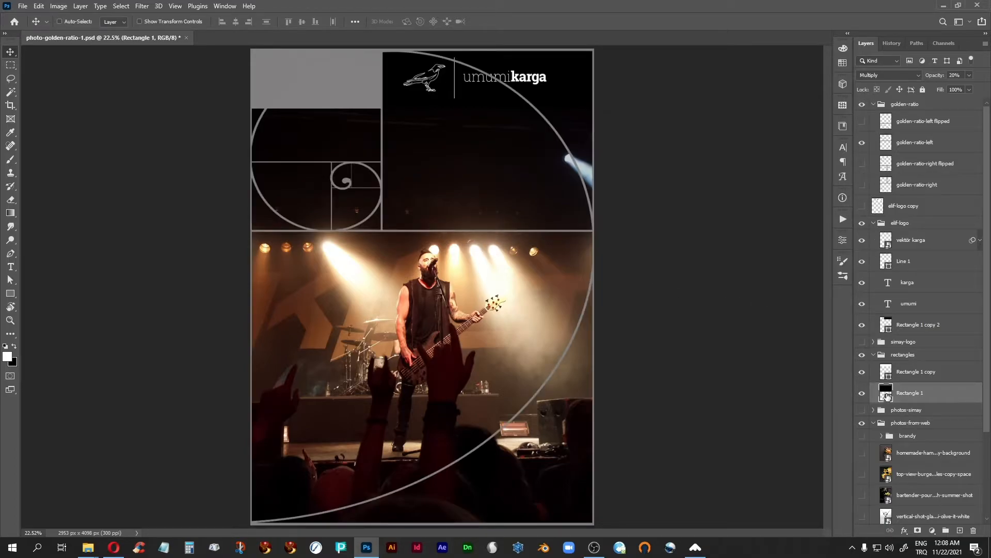
key(ctrl+t)
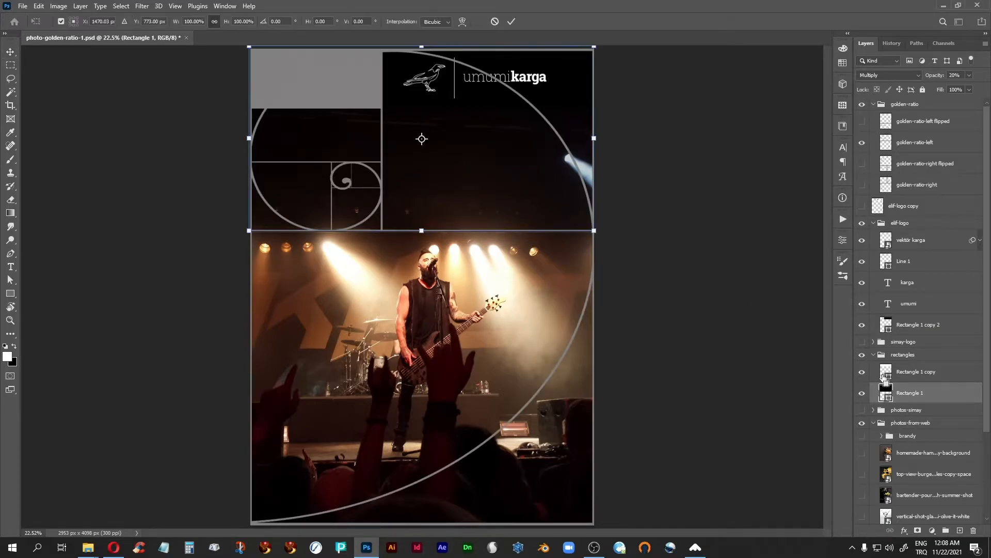
drag(594, 139, 381, 170)
drag(314, 238, 330, 528)
key(Return)
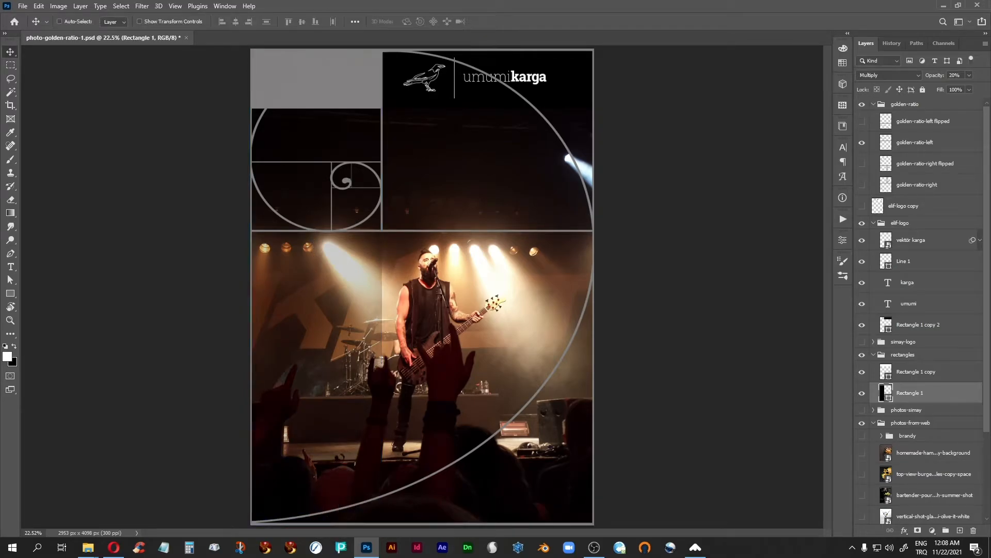
Step: Hide the golden-ratio group and set Rectangle 1's opacity to 50%
click(862, 105)
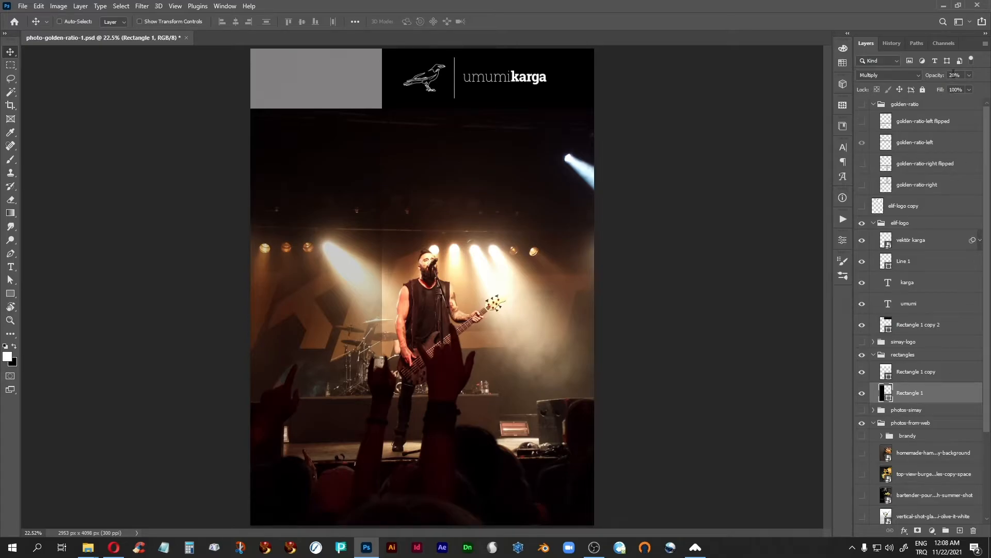
text(50)
key(Return)
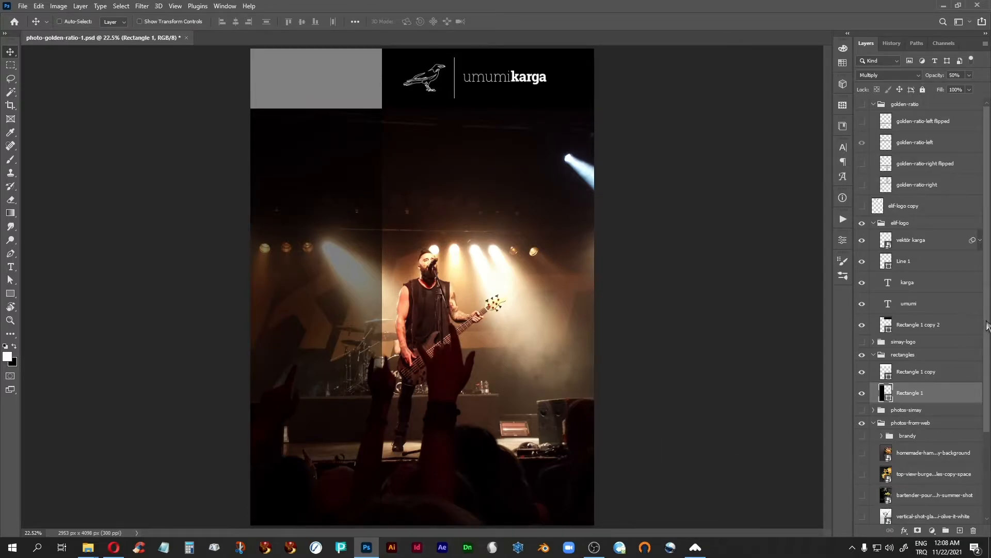
Step: Move the pexels-pixabay concert photo about 544 px straight to the right so the guitarist stands beneath the logo
scroll(987, 324, down, 5)
click(885, 493)
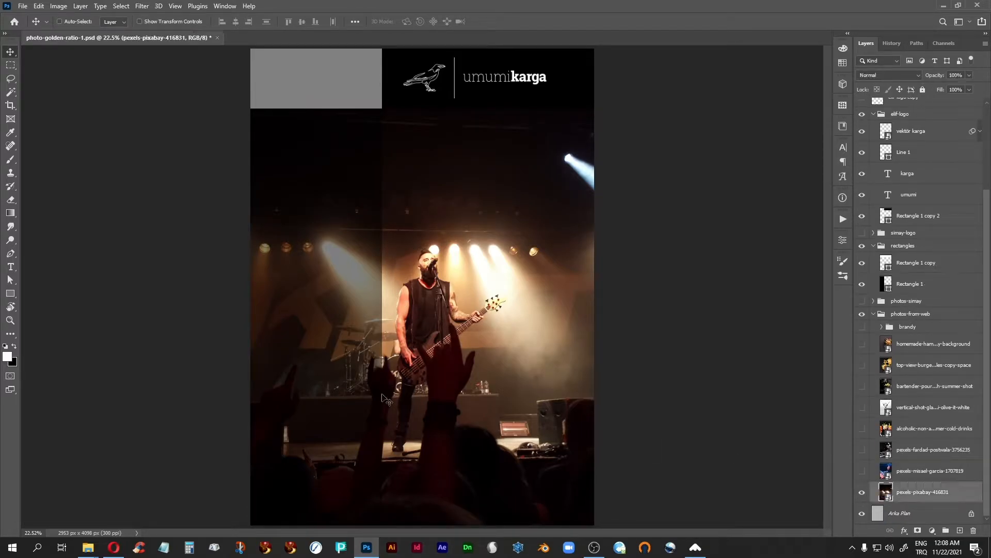
drag(423, 370, 487, 369)
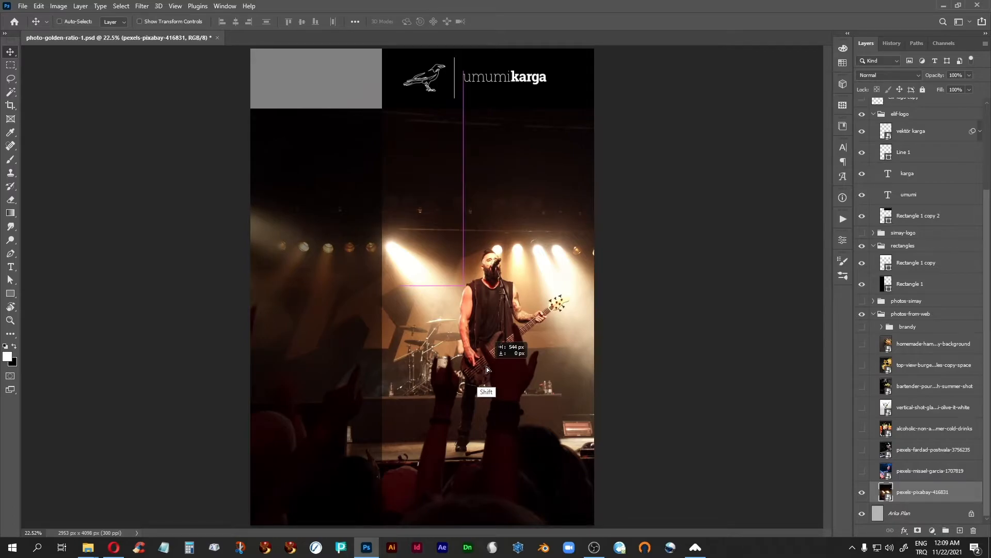
drag(486, 367, 486, 368)
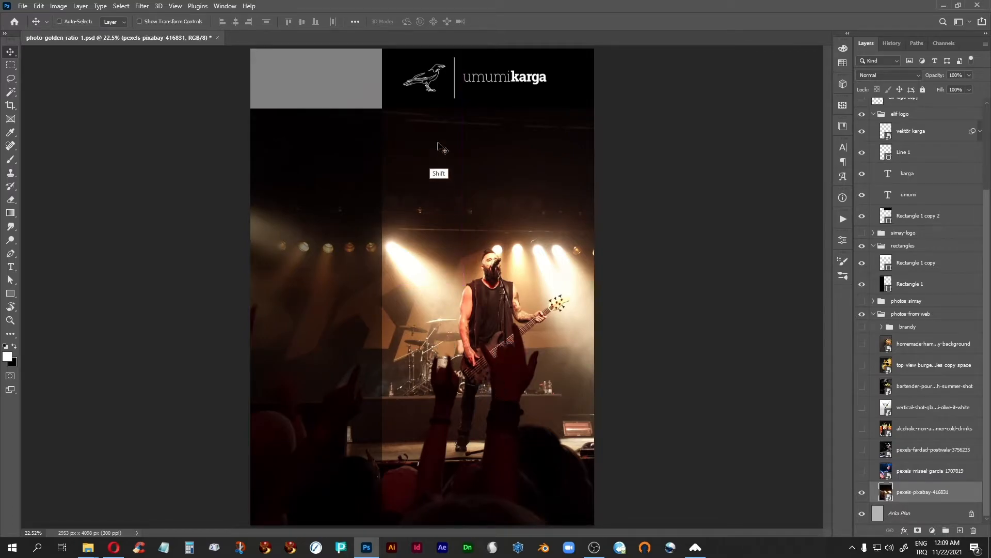
Step: Keep Rectangle 1 copy in Normal blending mode and raise its opacity to 100%
mouse_move(495, 321)
mouse_down()
mouse_move(505, 320)
mouse_move(495, 322)
mouse_up()
click(888, 269)
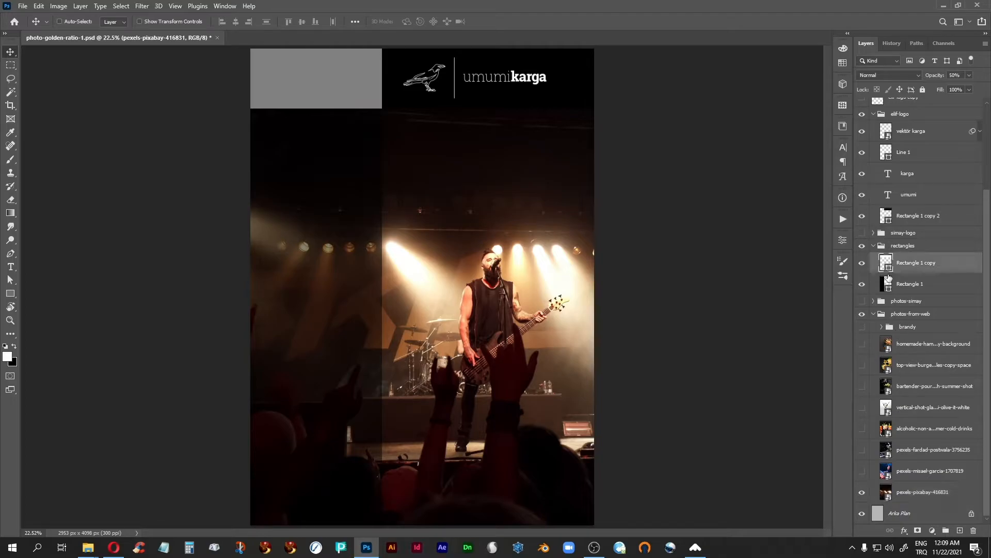
click(954, 75)
key(super+h)
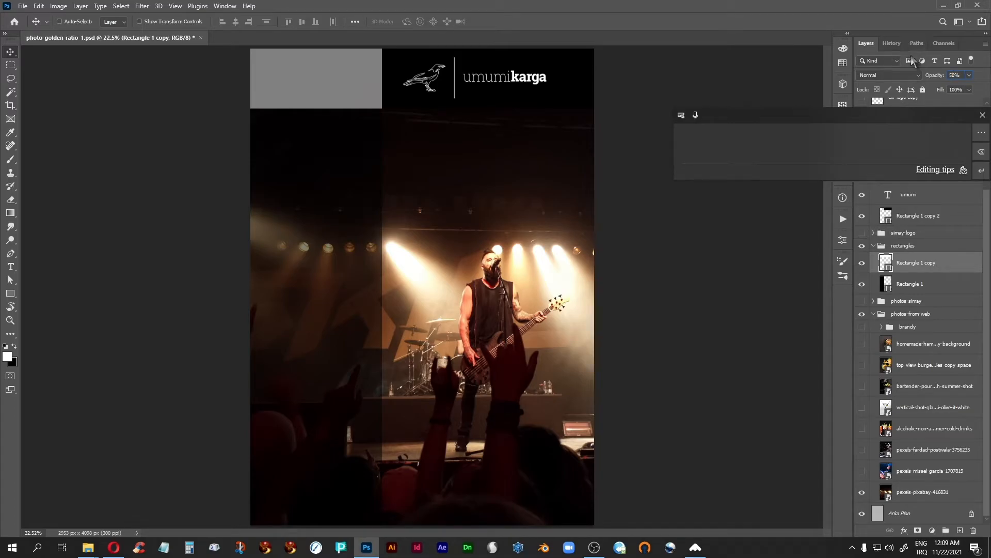
click(983, 114)
click(893, 75)
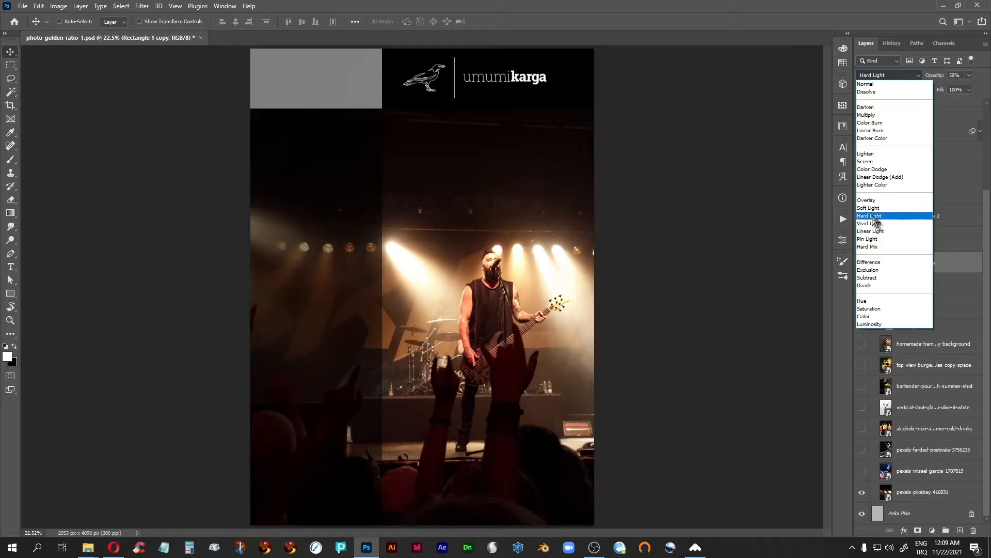
click(867, 84)
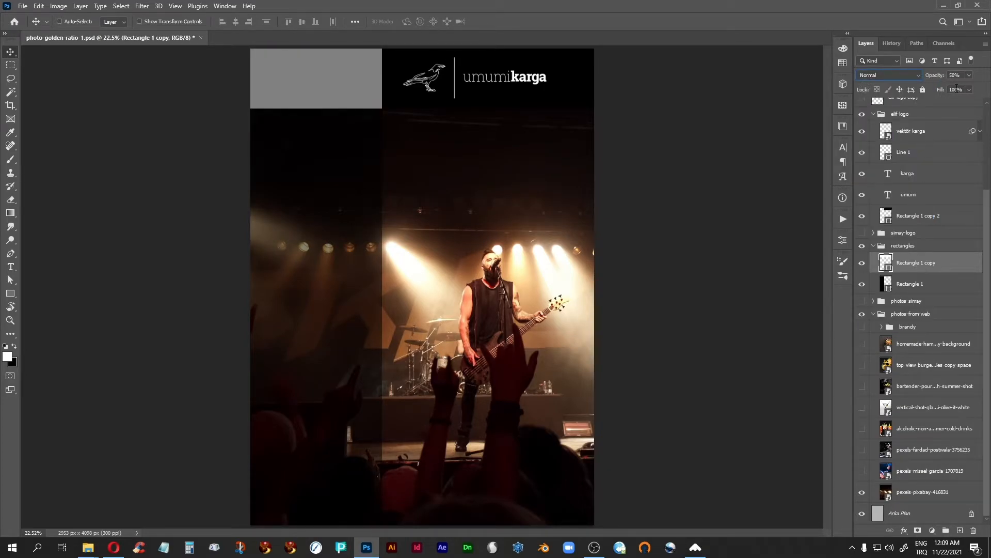
click(969, 75)
drag(959, 87, 984, 87)
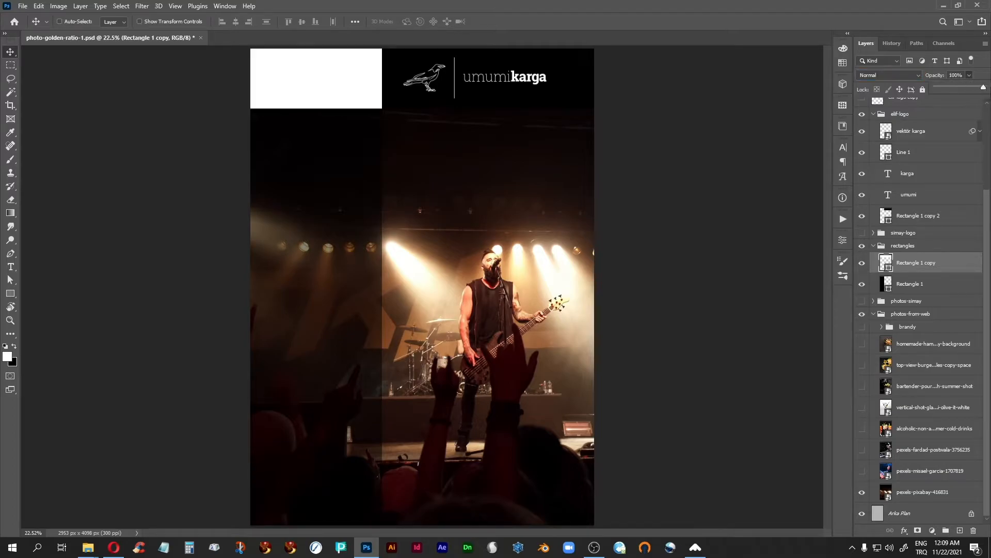
Step: Set the opacity of the black column, Rectangle 1, to 100%
click(889, 267)
click(882, 289)
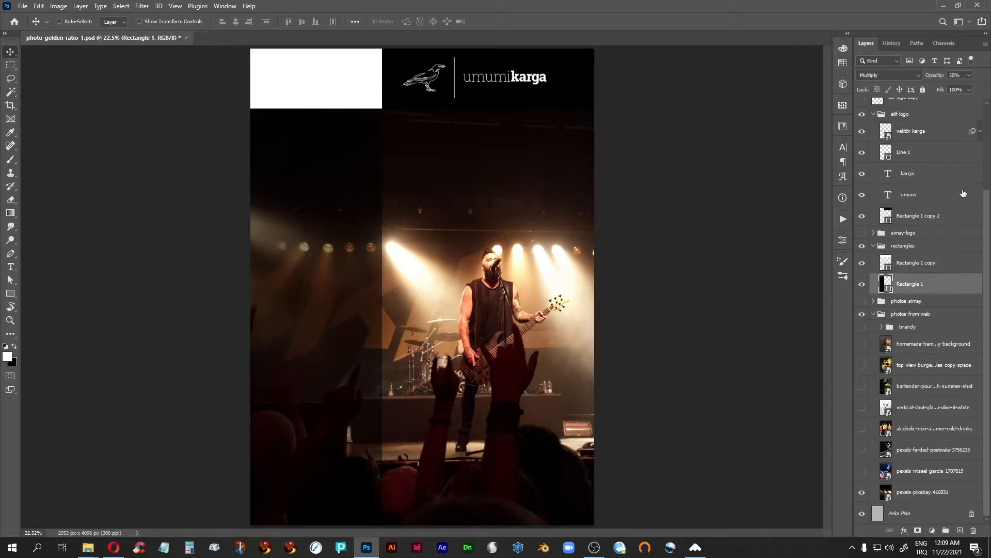
click(969, 75)
drag(979, 89, 990, 89)
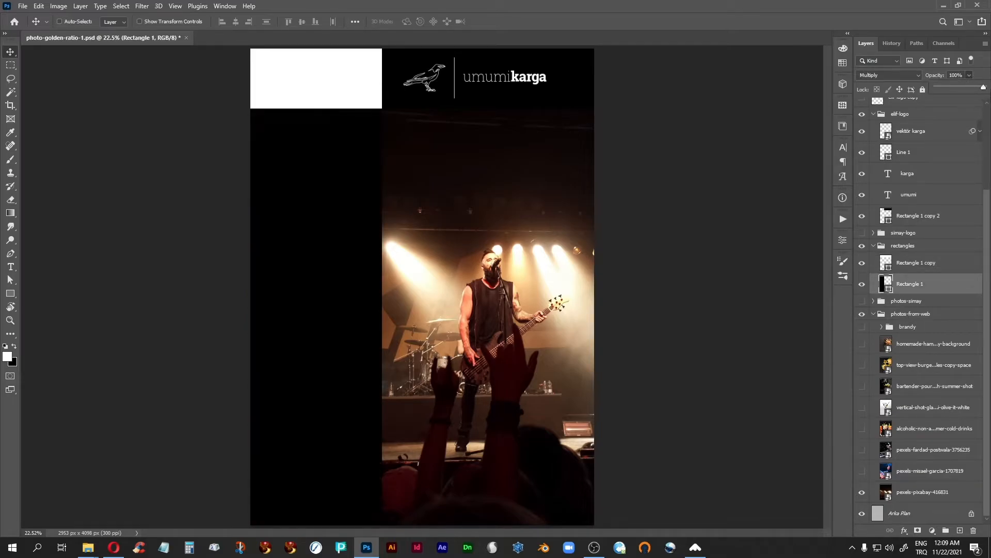
click(665, 312)
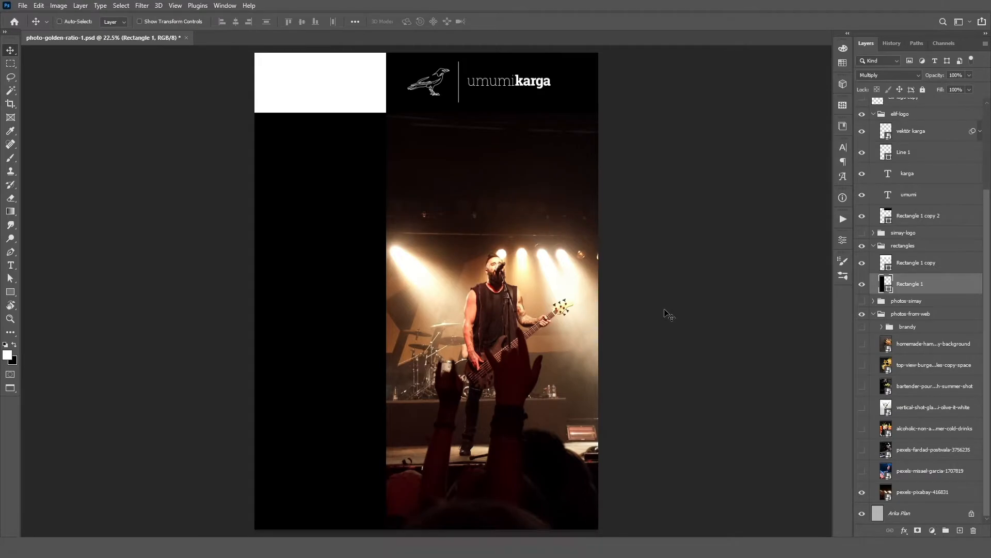
key(f)
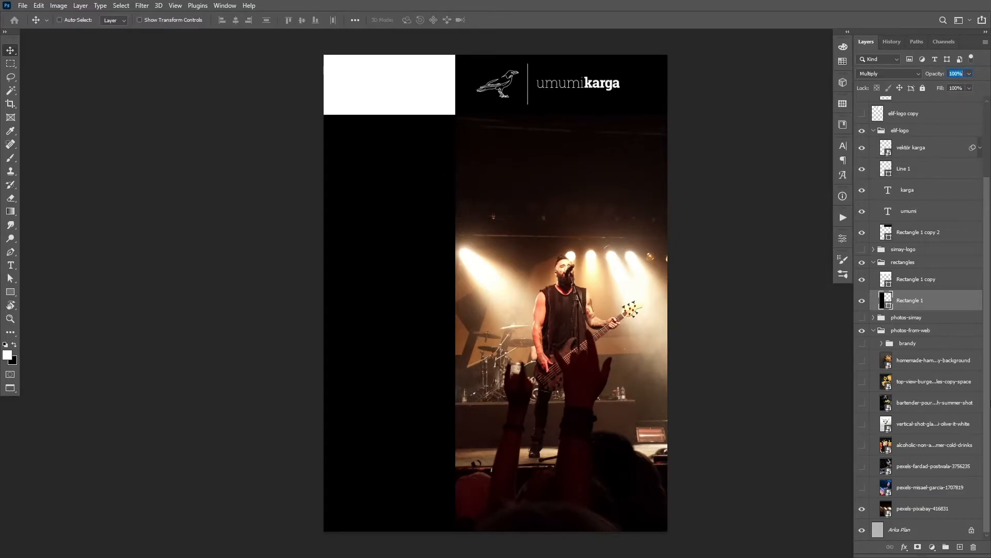
click(885, 510)
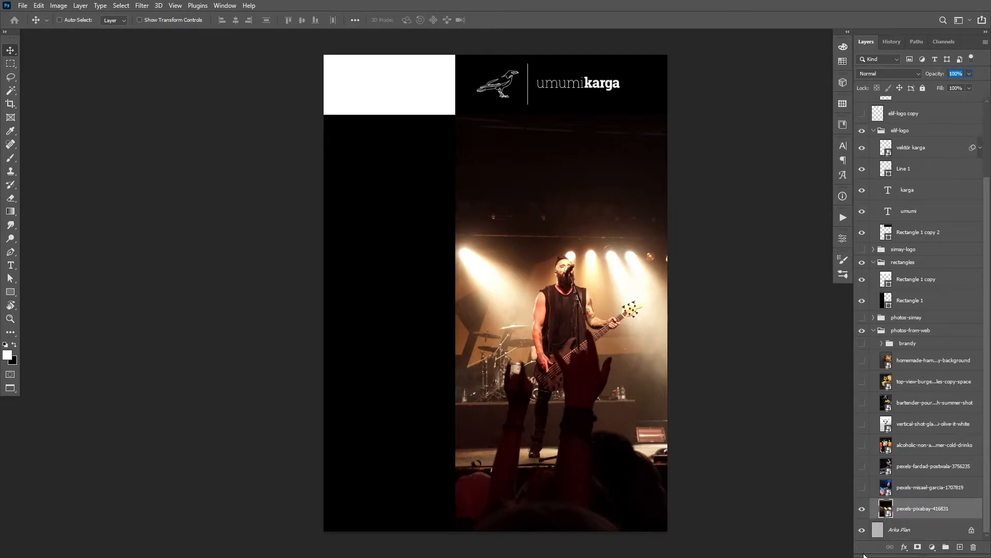
key(ctrl+m)
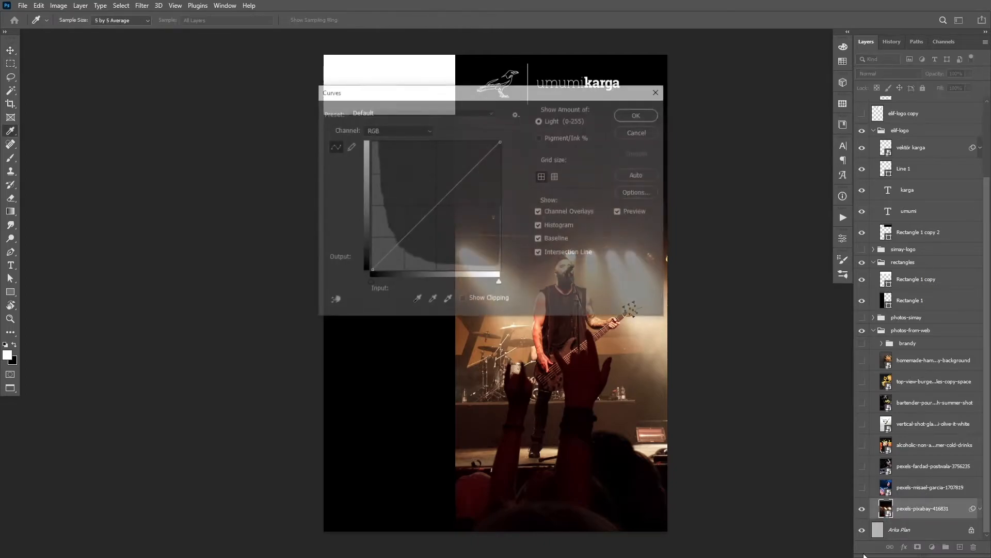
drag(551, 96, 272, 99)
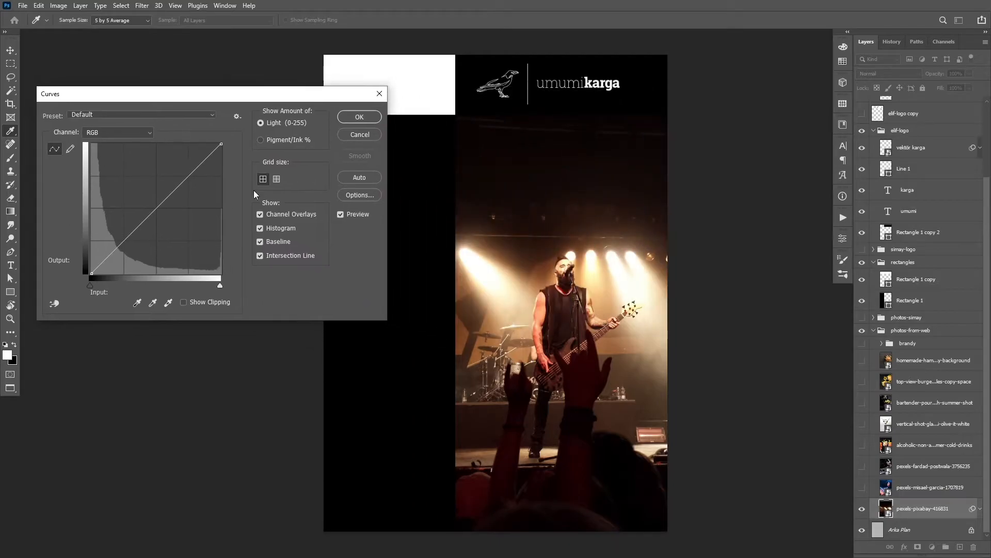
drag(155, 209, 151, 198)
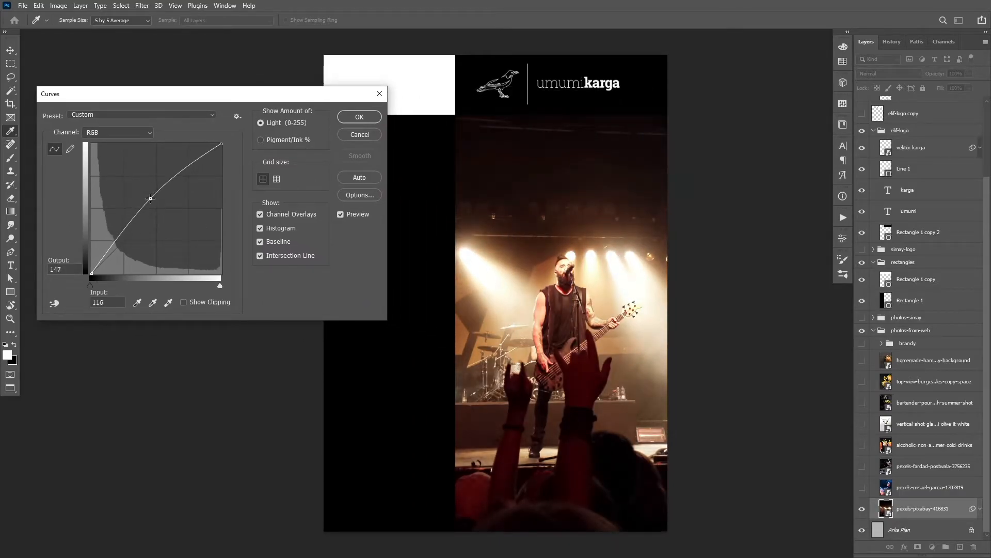
click(360, 135)
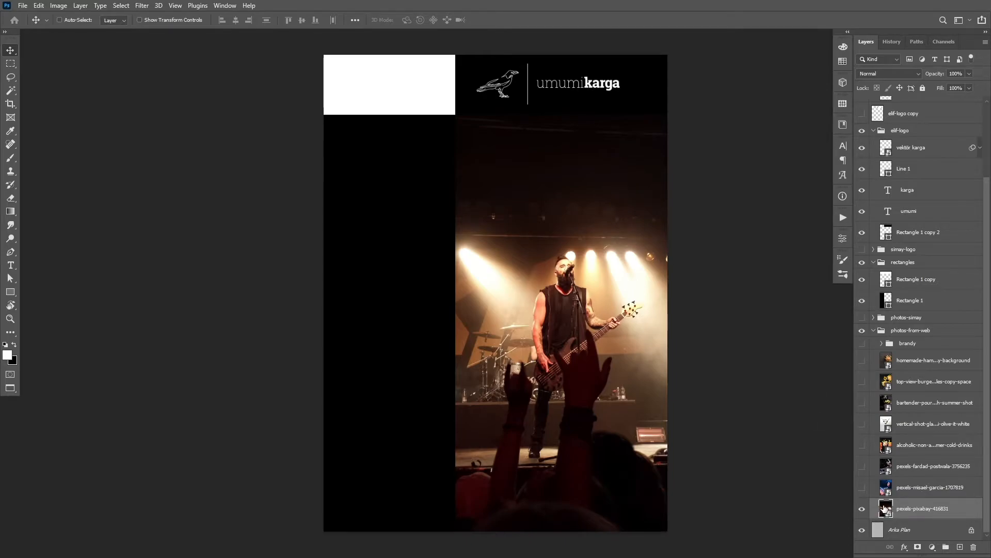
Step: Open the pexels-pixabay smart object and marquee-select the full-width upper part of the photo down to just above the stage lights
double_click(885, 509)
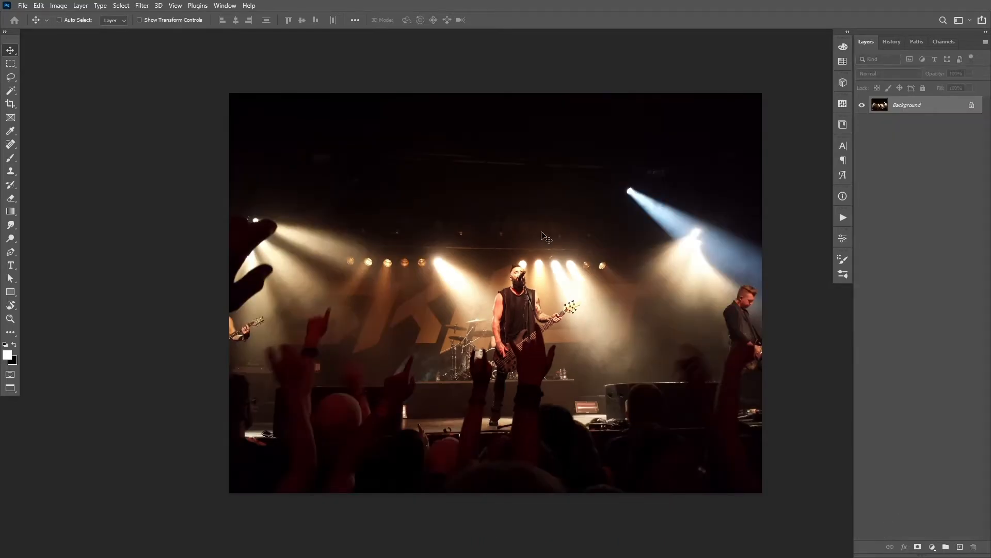
click(10, 63)
drag(228, 90, 790, 241)
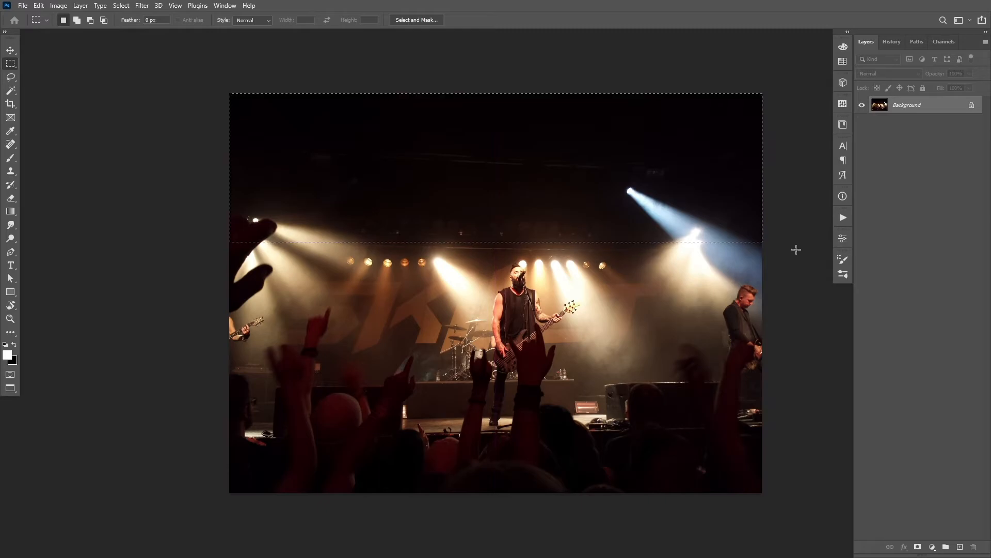
key(shift)
Step: Feather the selection by 10 pixels and hide its marching-ants outline
click(121, 5)
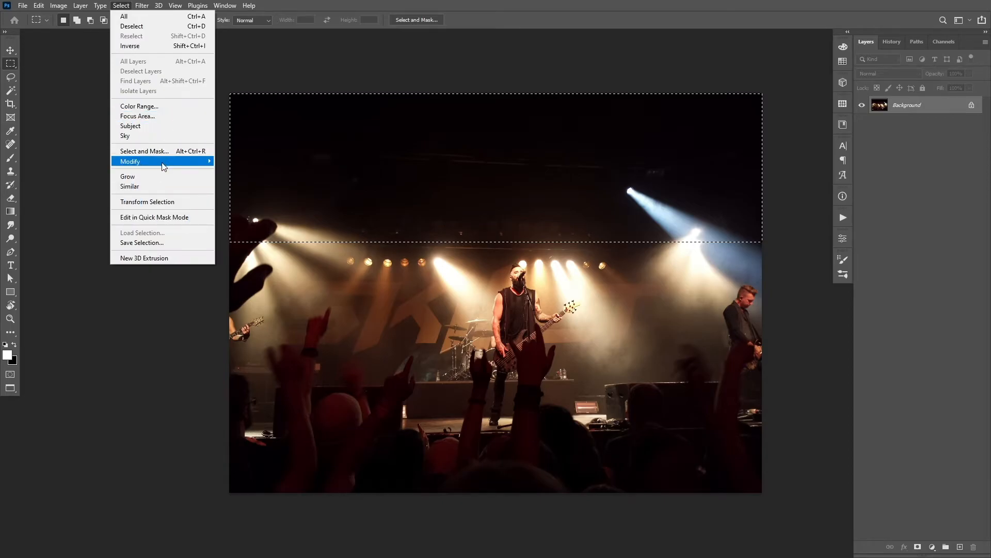
mouse_move(165, 161)
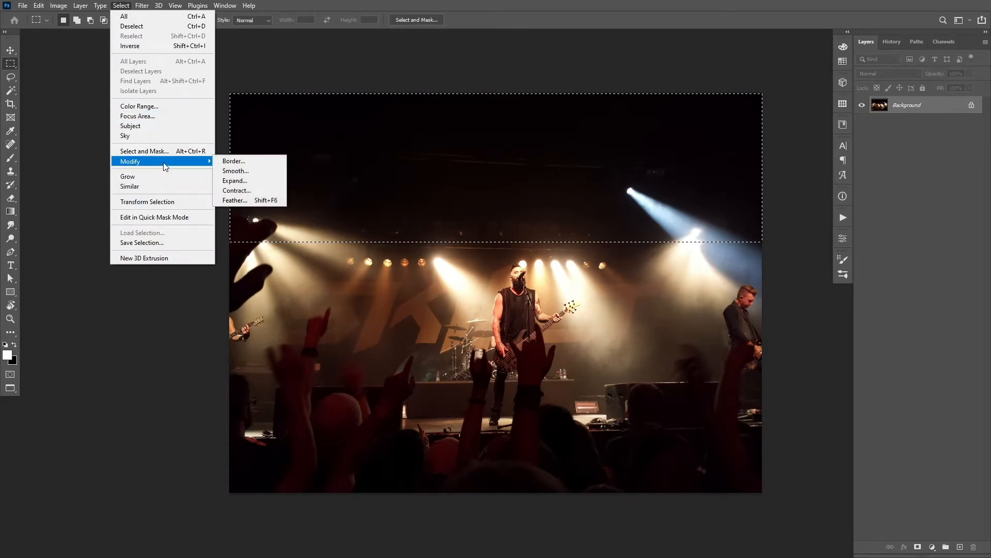
click(267, 202)
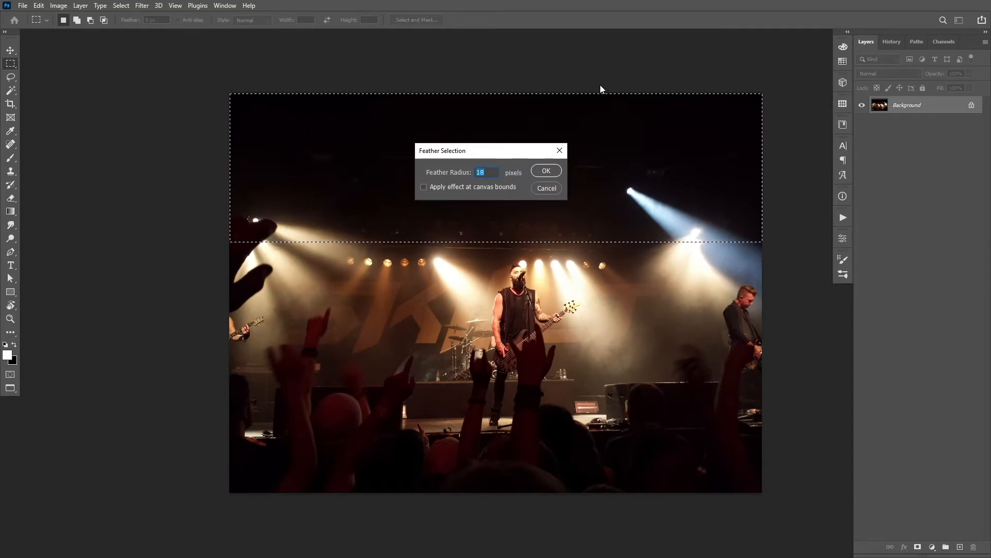
text(10)
key(Return)
key(ctrl+d)
Step: Brighten the selected upper part of the photo with Curves, raising input 66 to output 186
key(ctrl+m)
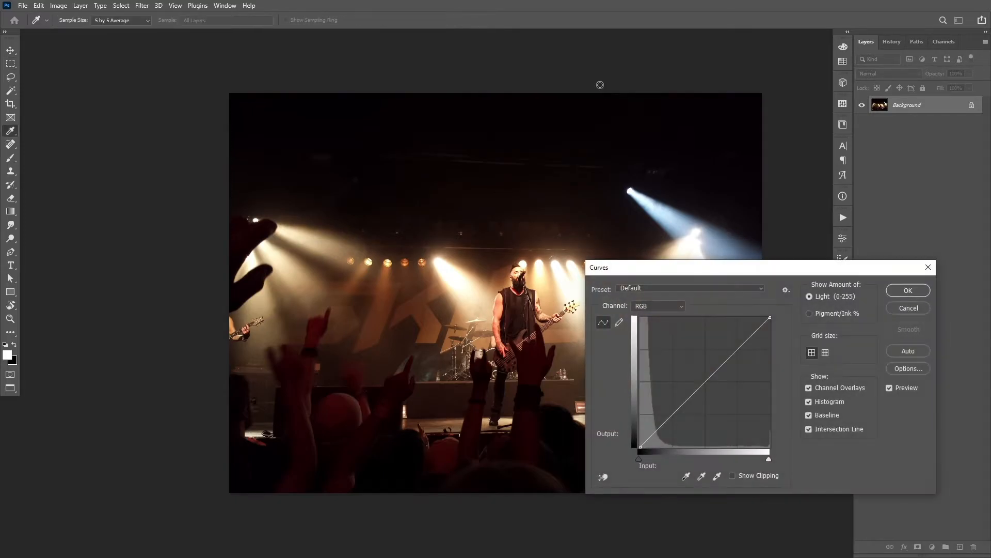
drag(725, 393, 677, 360)
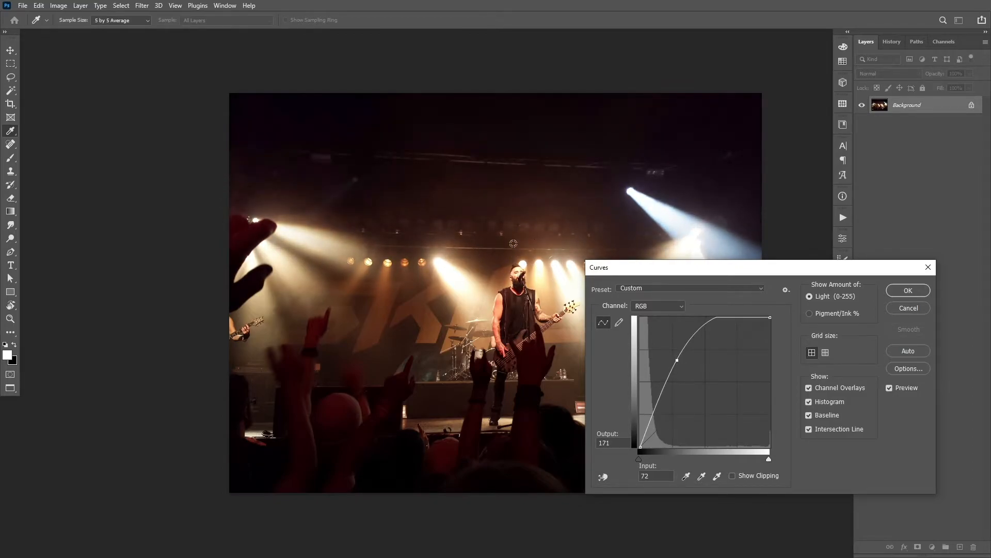
drag(677, 360, 674, 353)
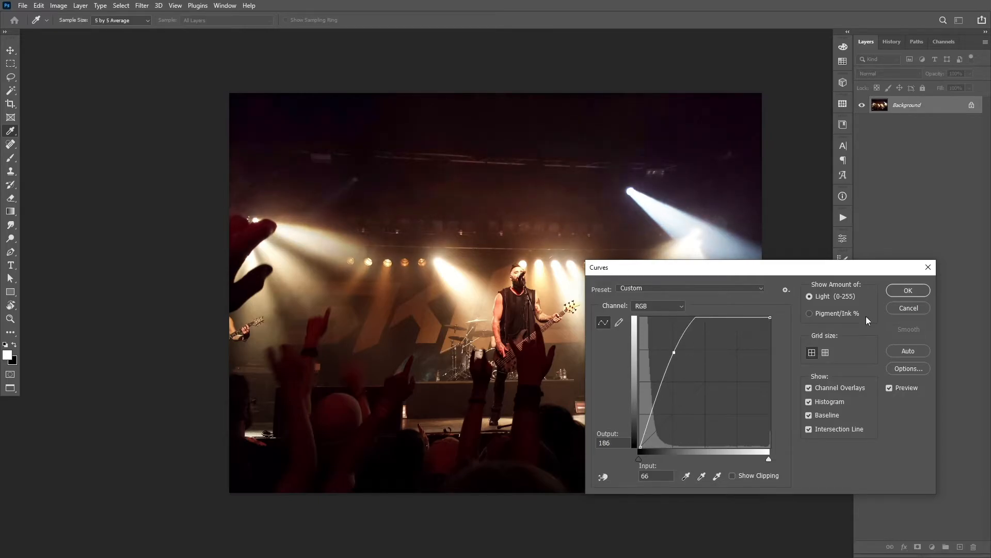
click(902, 292)
Step: Return to the standard screen mode and tile the poster and photo documents vertically side by side
key(f)
key(f)
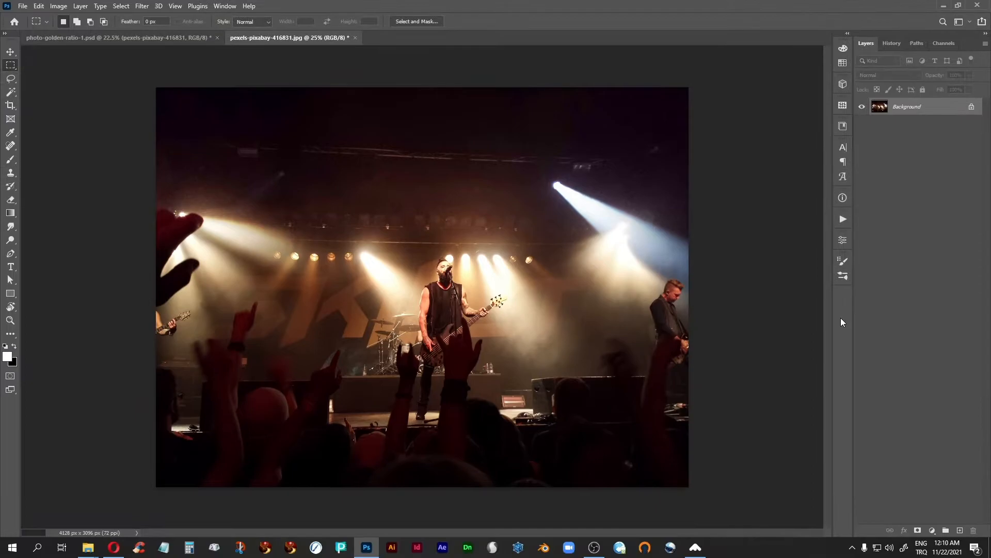
click(224, 6)
mouse_move(255, 18)
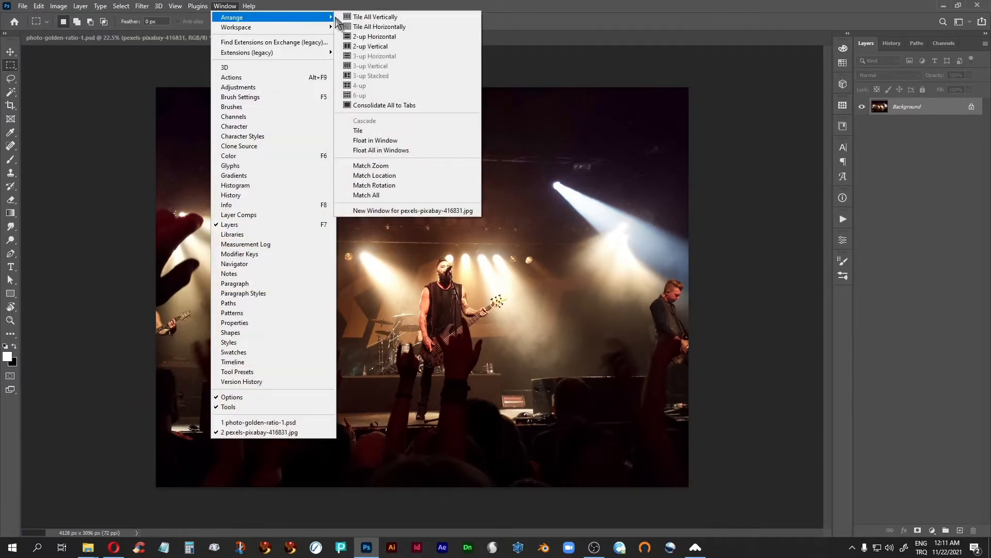
click(360, 18)
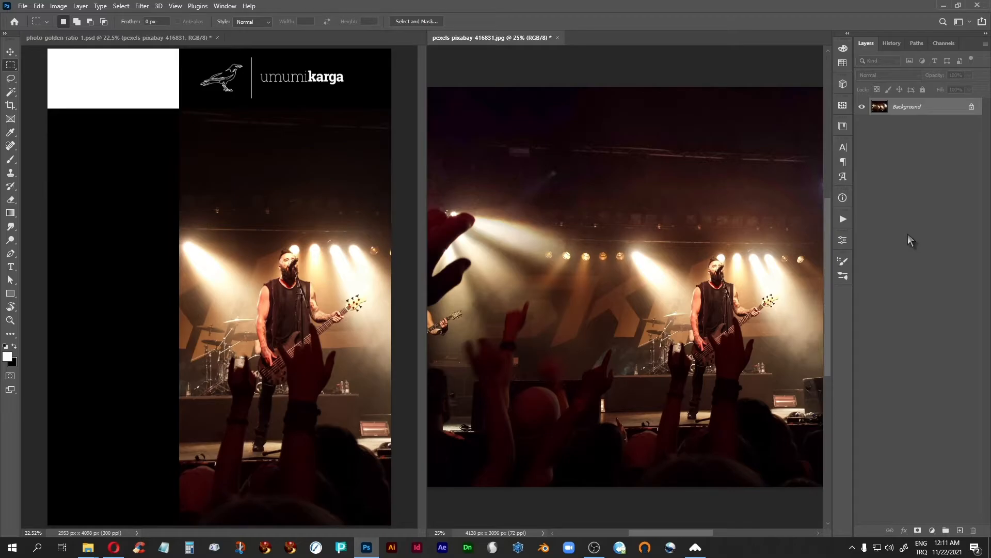
Step: Save the edited pexels-pixabay photo to update the poster, and close the photo document
key(ctrl+s)
click(556, 137)
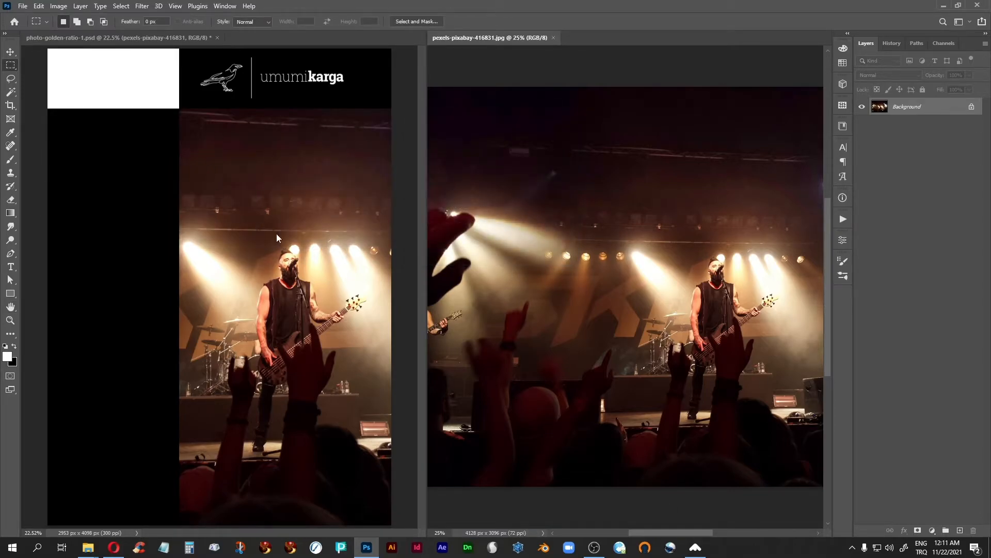
click(553, 38)
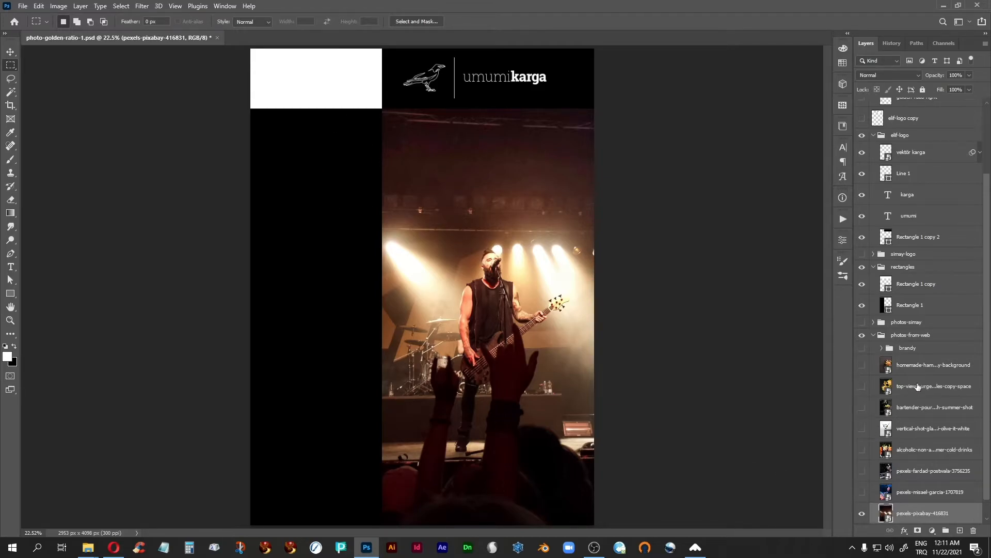
Step: Show the brandy group over the concert photo and hide Rectangle 1
click(911, 349)
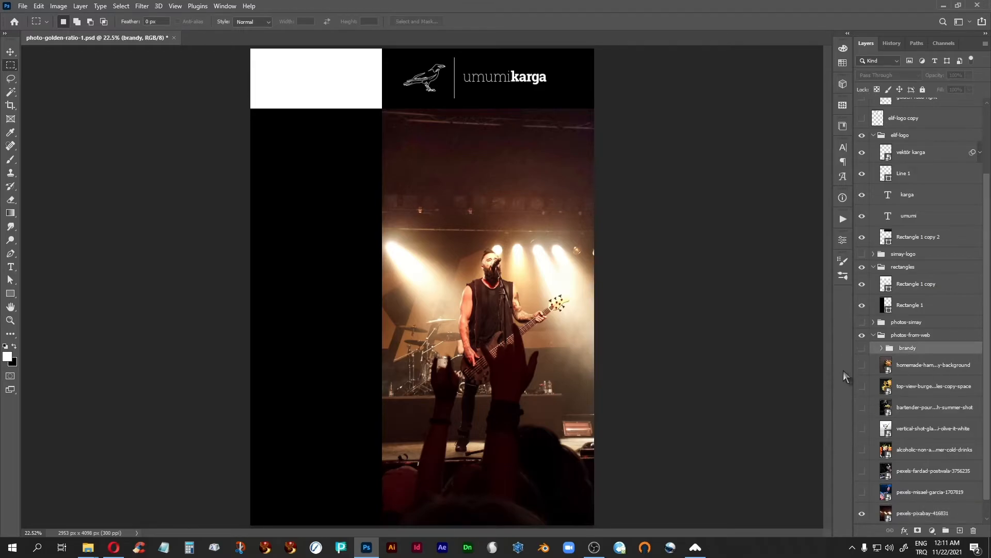
click(862, 349)
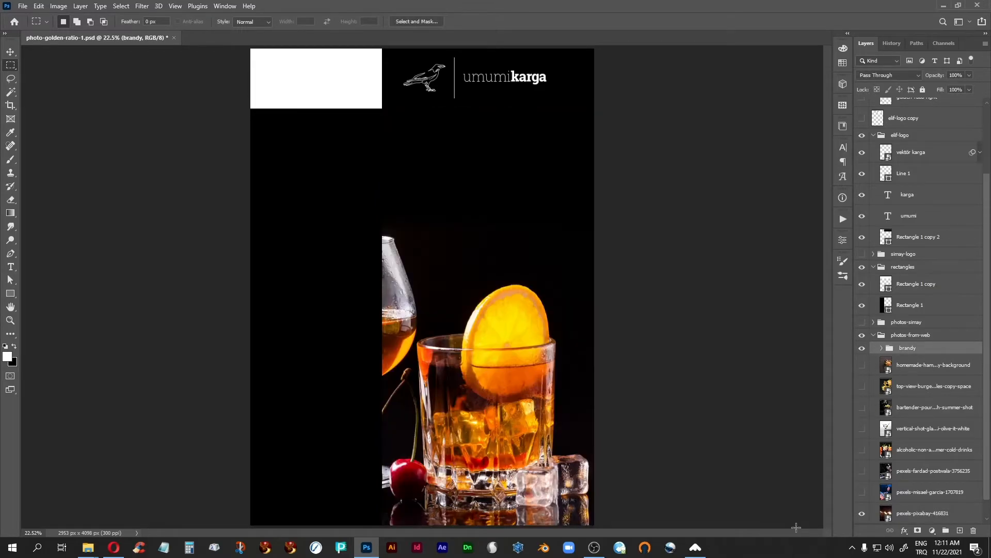
click(862, 306)
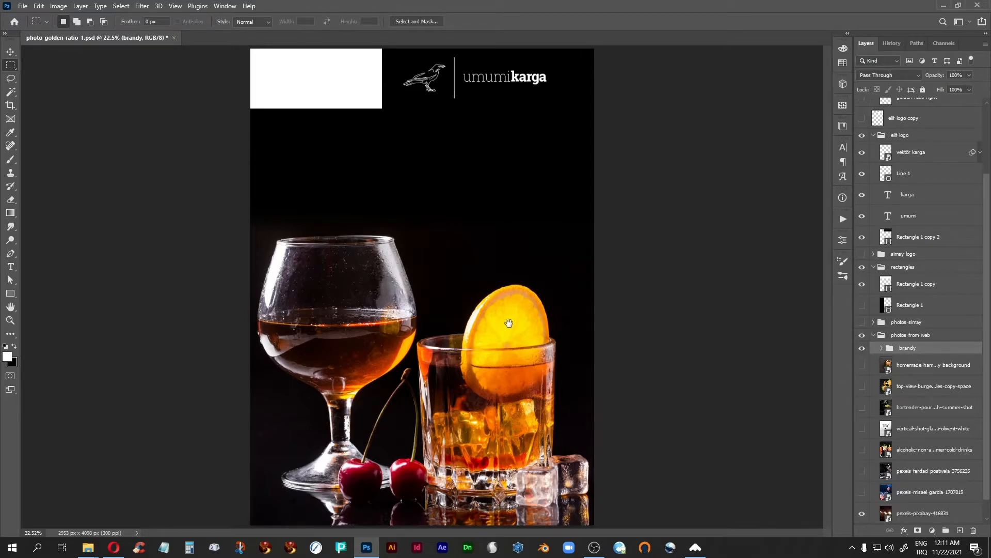
Step: Replace the elif-logo group with the elif-logo copy layer by switching their visibility, and hide Rectangle 1 copy
key(ctrl+minus)
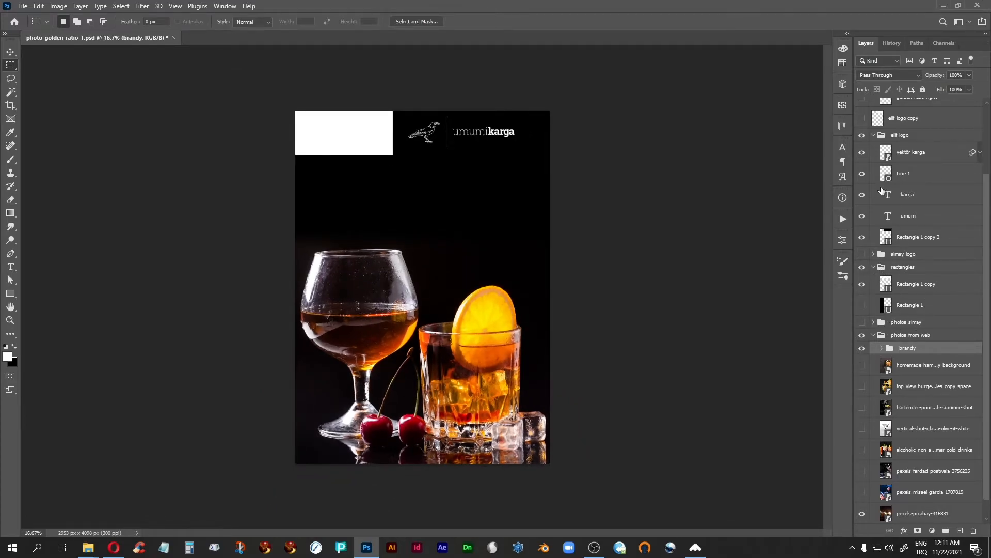
drag(989, 214, 990, 157)
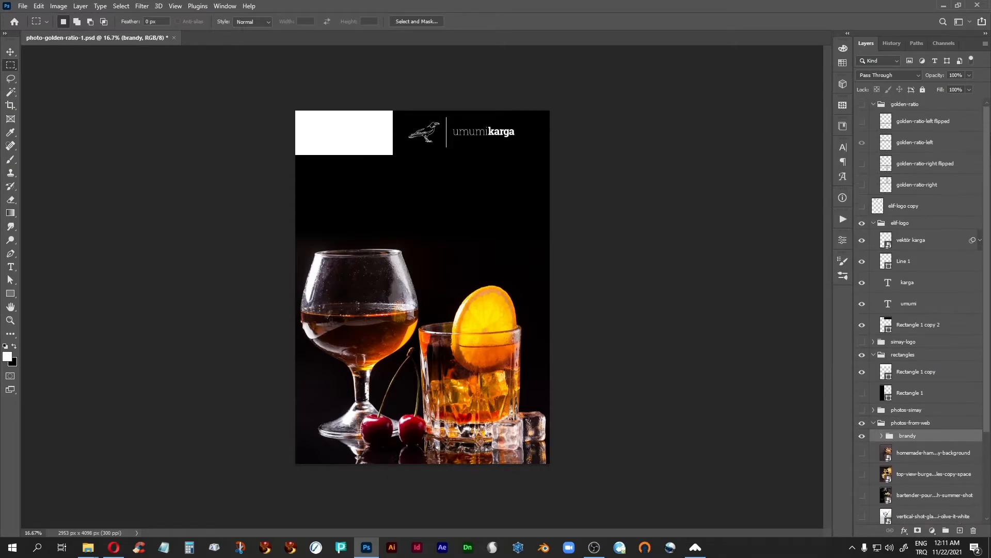
click(861, 223)
click(862, 206)
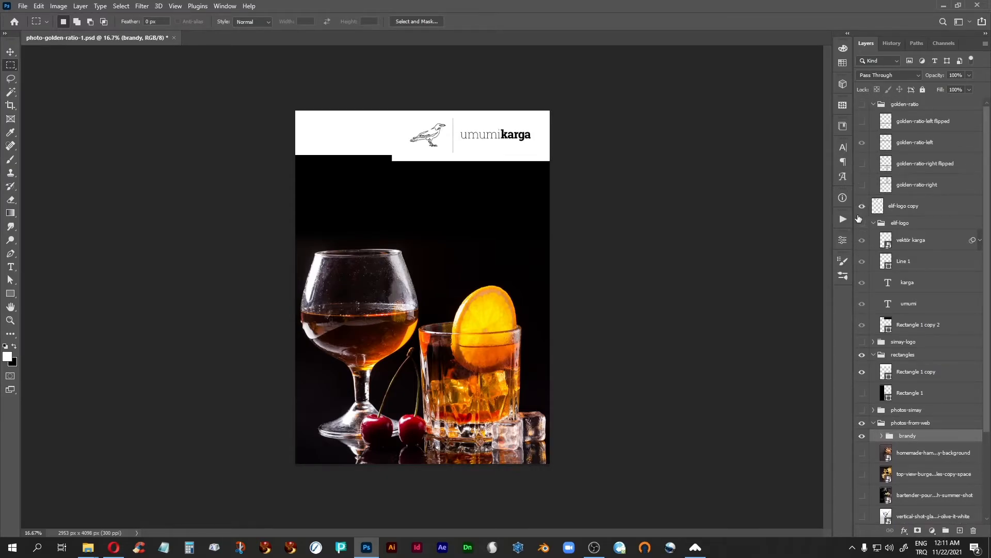
click(862, 354)
click(862, 372)
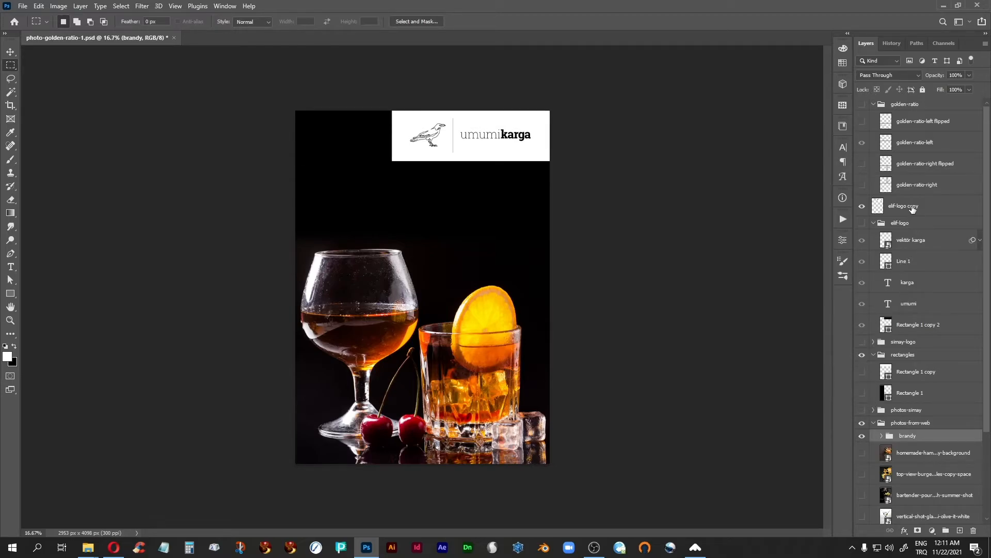
Step: Show the golden-ratio group and move the elif-logo copy layer to the poster's left edge, resting on the horizontal golden line
click(881, 208)
click(861, 105)
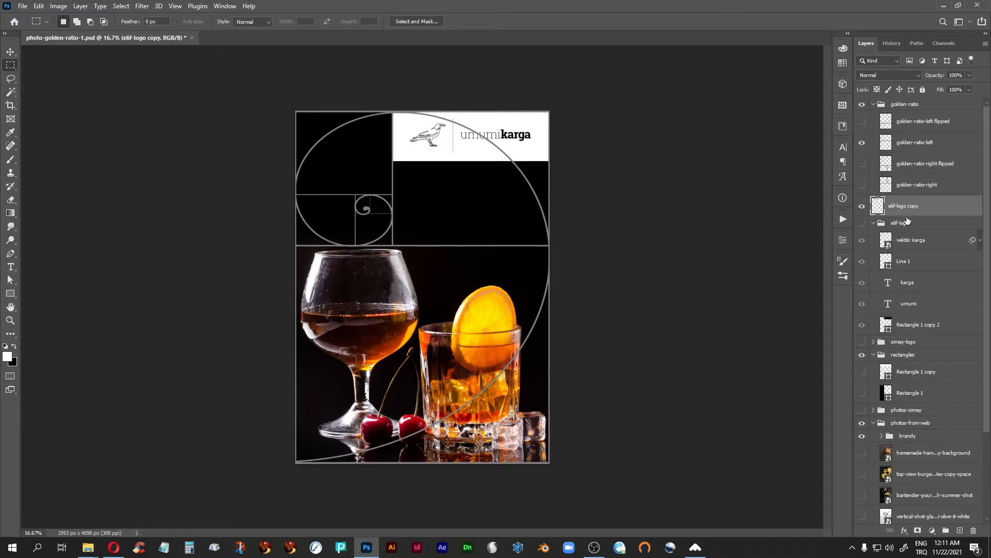
click(10, 52)
drag(478, 150, 381, 234)
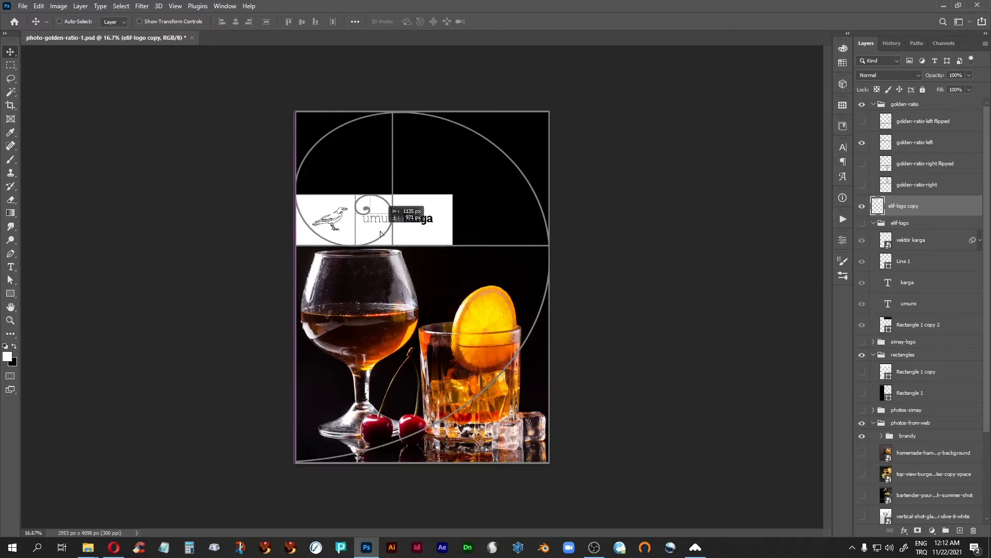
drag(381, 233, 380, 234)
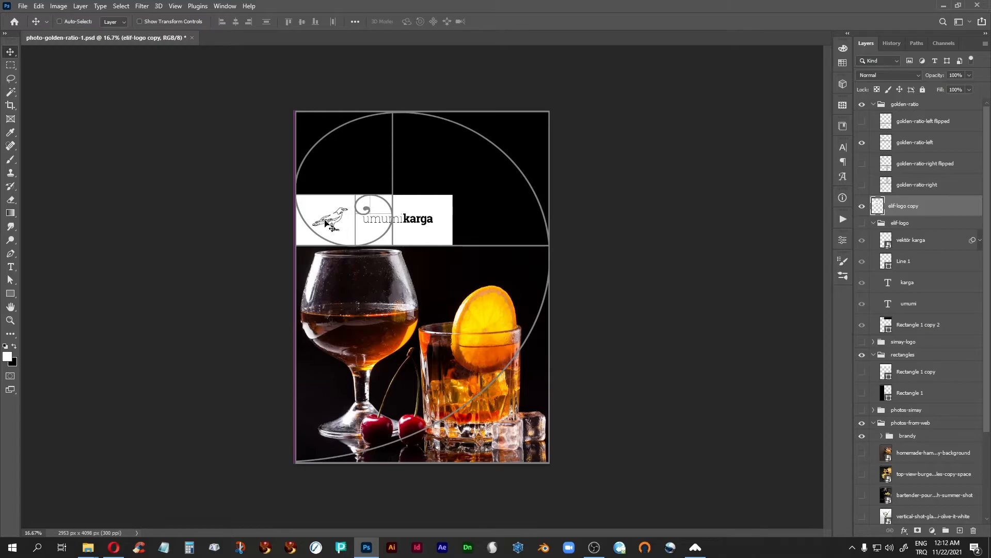
Step: Try scaling the elif-logo copy to about 63% so it fits the golden-ratio column, checking it with the overlay hidden
key(ctrl+plus)
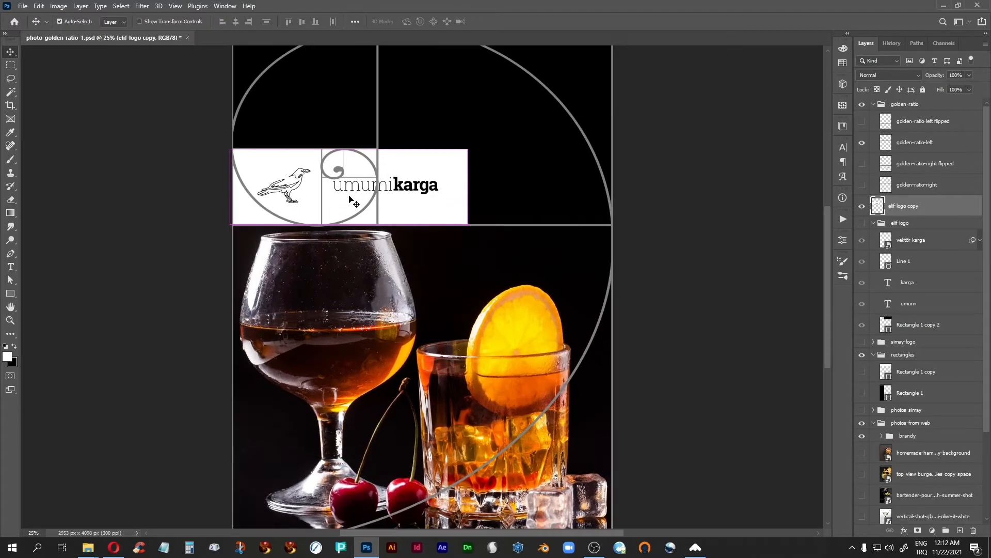
key(ctrl)
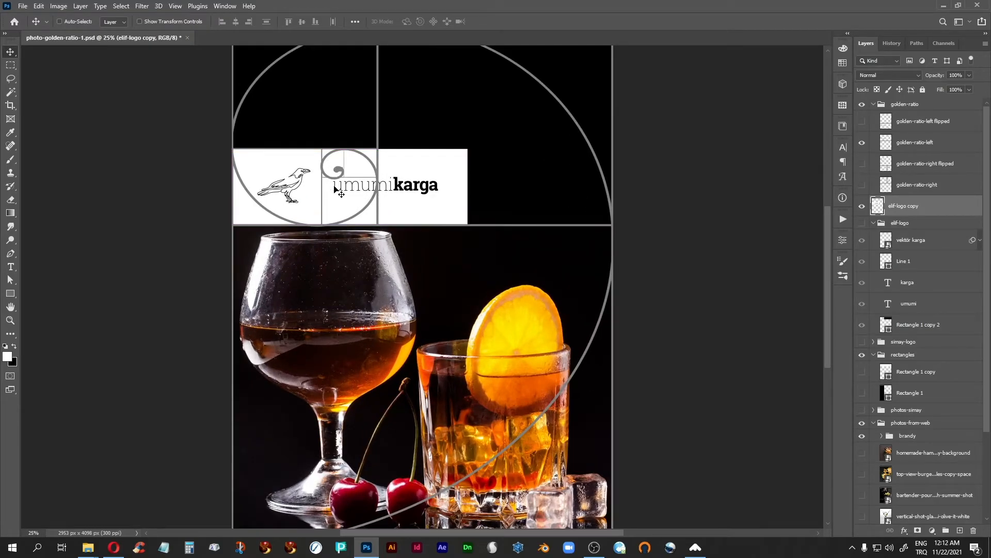
key(ctrl+t)
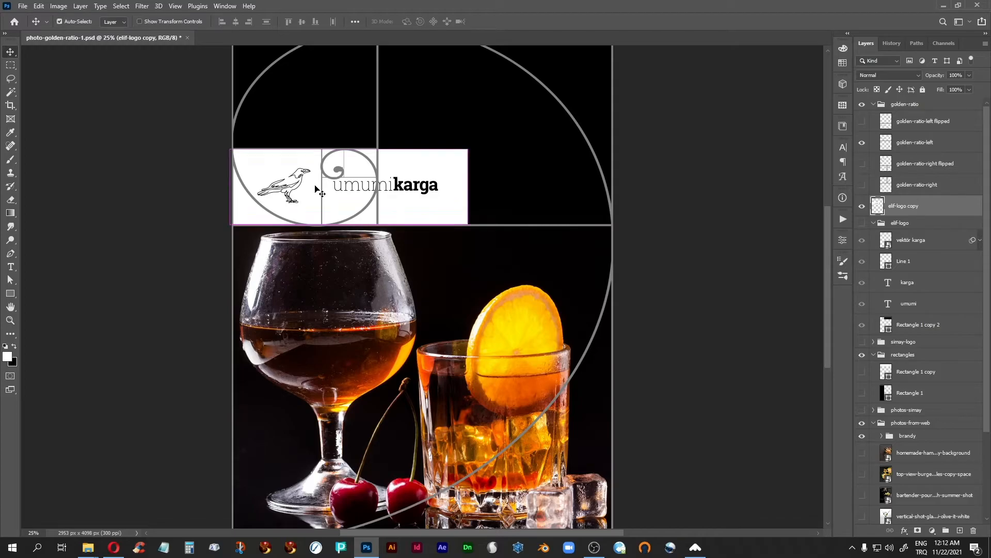
drag(468, 149, 390, 208)
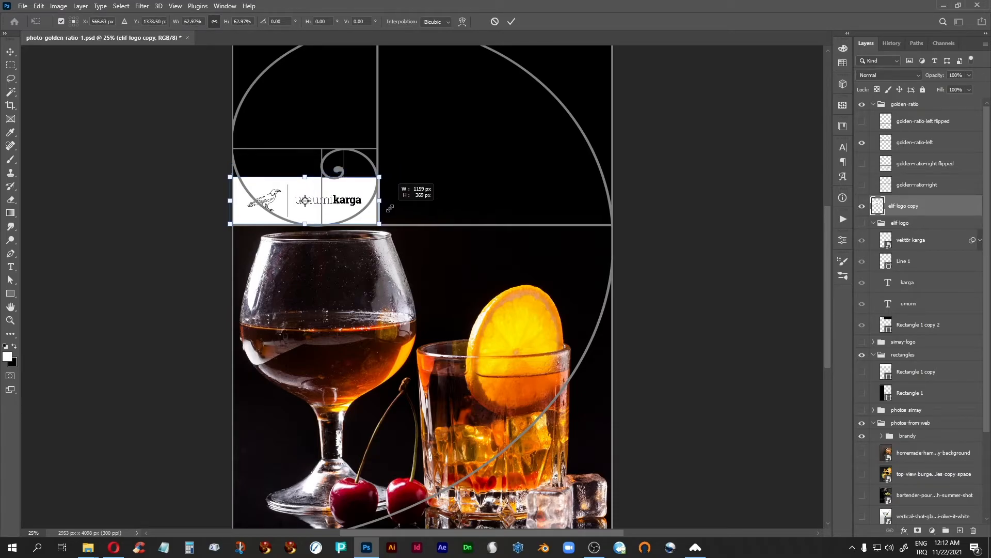
drag(389, 208, 390, 208)
key(Return)
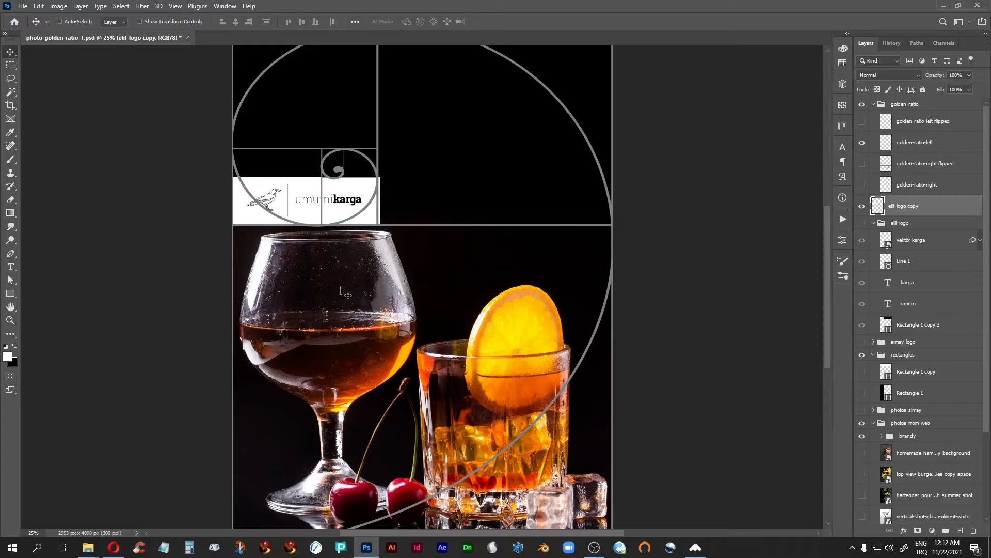
click(862, 104)
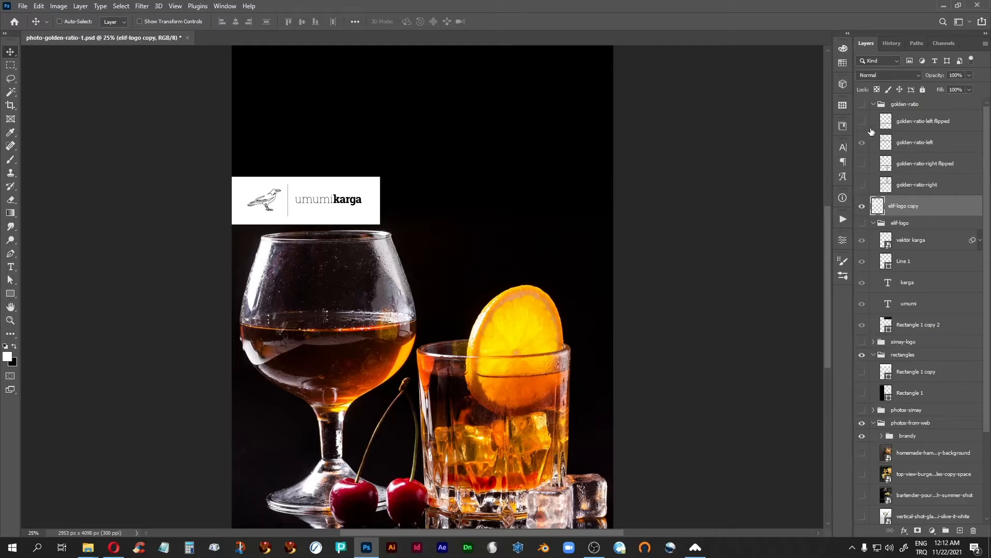
click(862, 104)
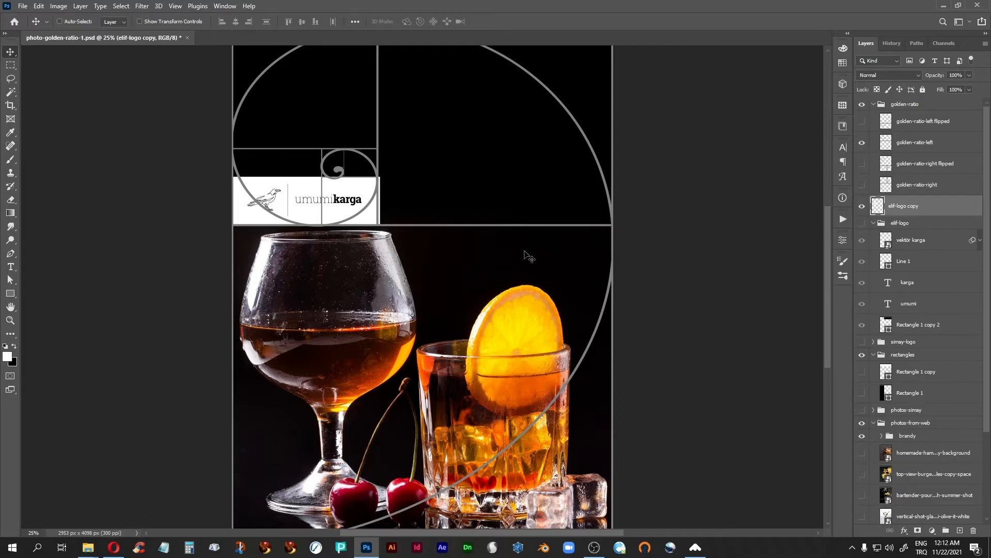
Step: Try the reduced logo at the poster's right edge above the golden line, and view the whole poster without the overlay
drag(300, 203, 531, 205)
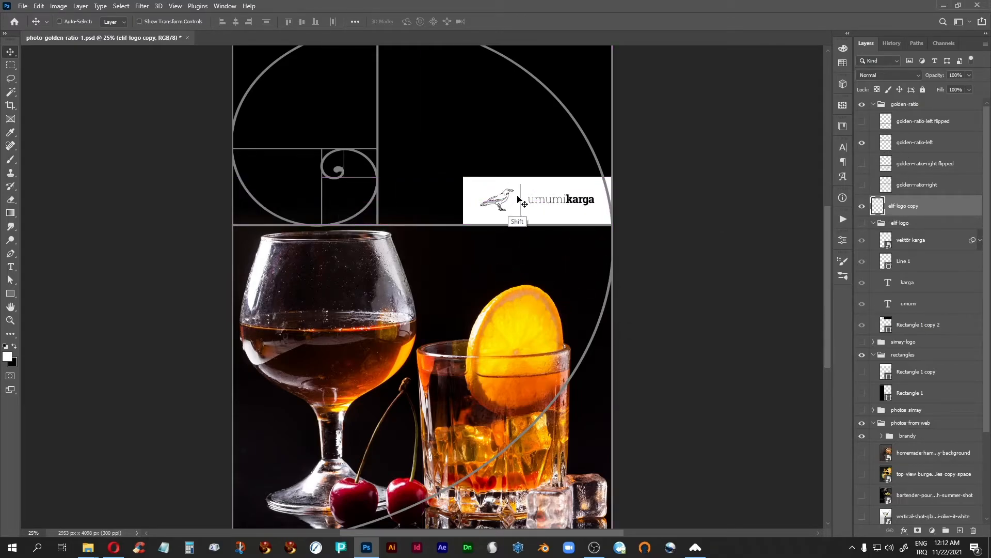
click(862, 104)
key(ctrl+0)
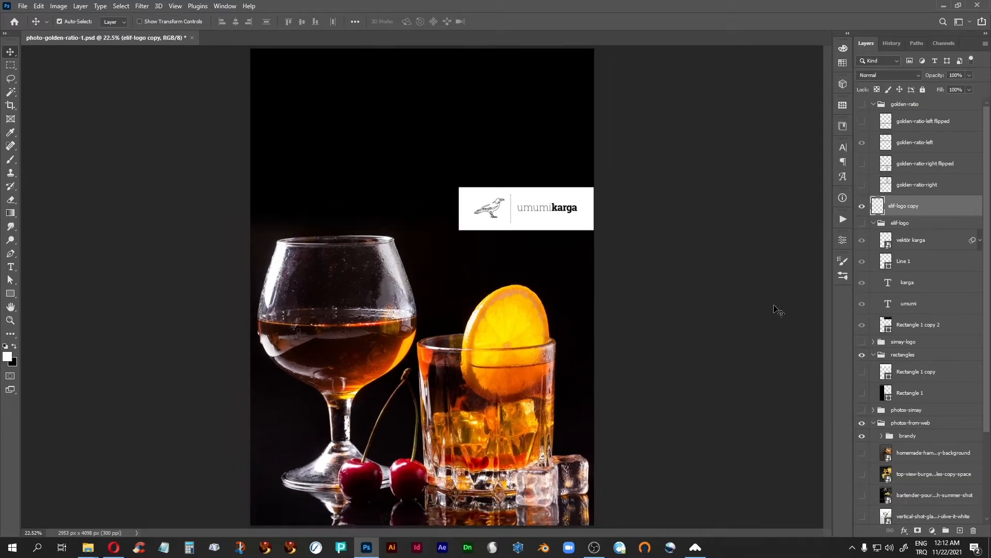
key(ctrl+minus)
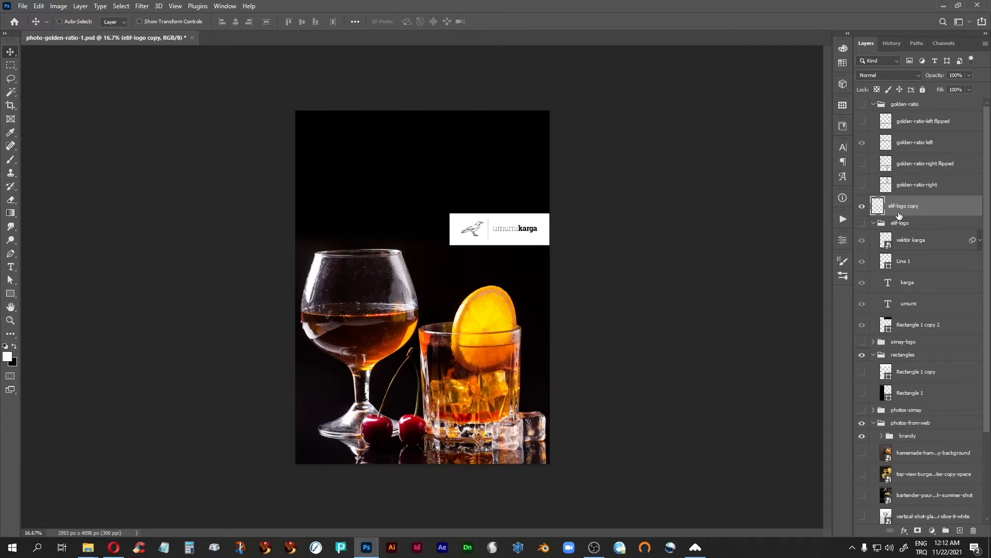
Step: Revert the document history to the Move state before the logo was scaled
click(892, 43)
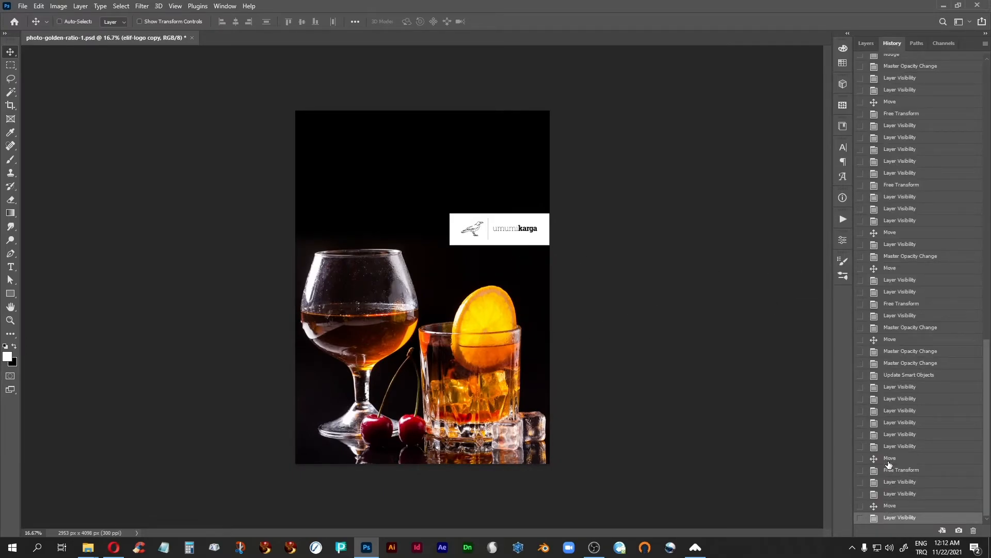
click(889, 459)
click(866, 44)
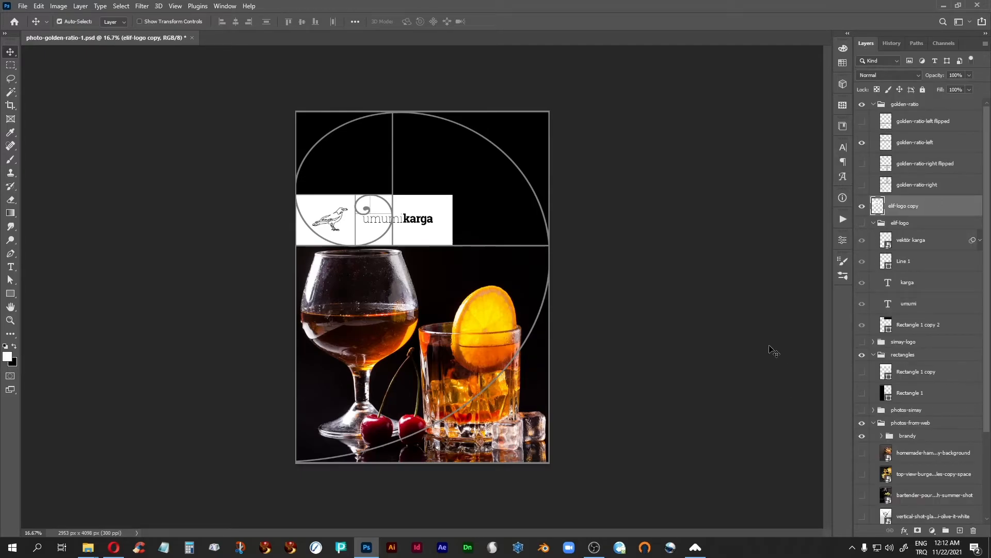
Step: Rotate the elif-logo copy 90° into the poster's upper-right corner, scale it to about 85% to meet the golden line, and hide the overlay
key(ctrl+t)
drag(470, 173, 413, 319)
drag(370, 271, 521, 241)
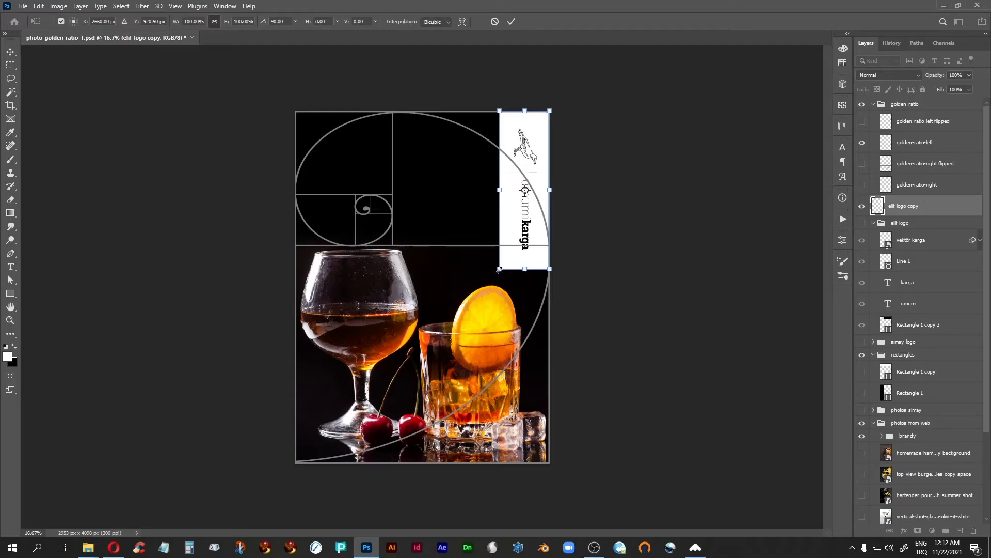
drag(499, 270, 509, 248)
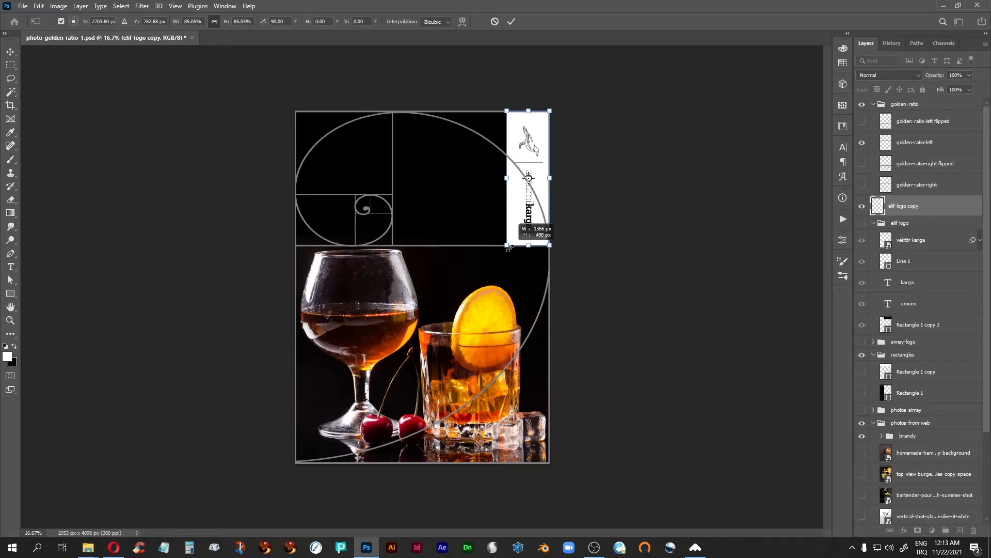
key(Return)
click(863, 105)
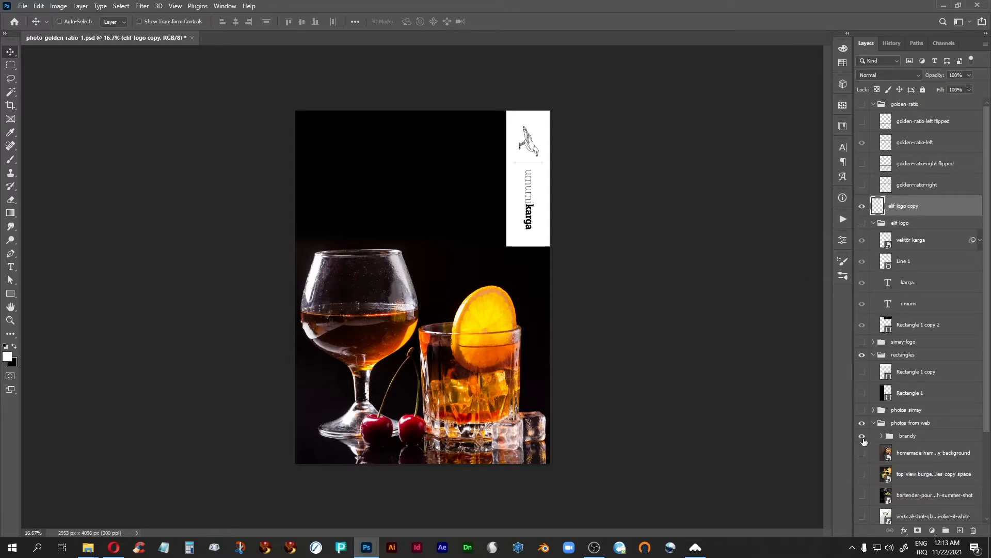
Step: Hide the brandy group, preview the two burger photos, and show only the bartender-pouring photo over the concert photo
click(862, 436)
scroll(862, 438, down, 3)
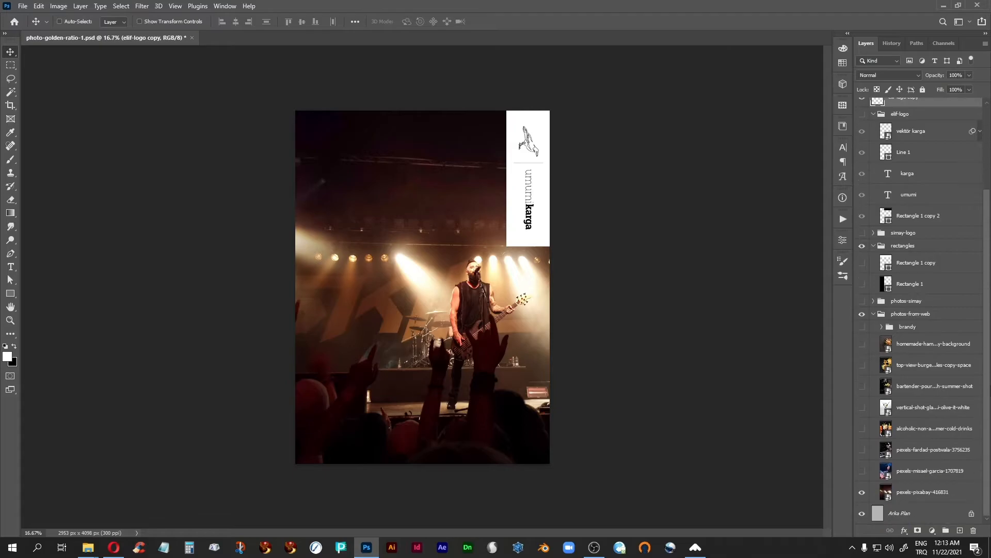
click(862, 366)
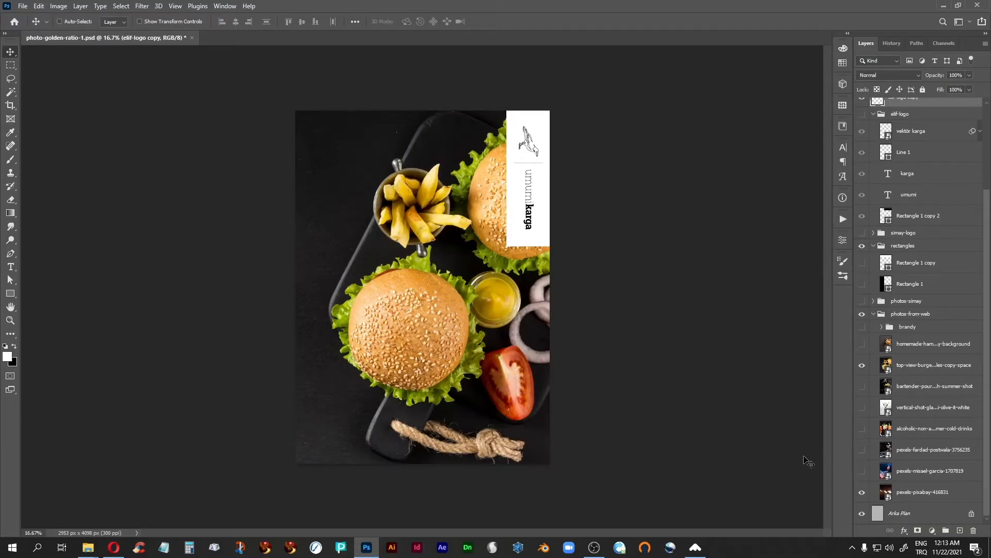
click(862, 344)
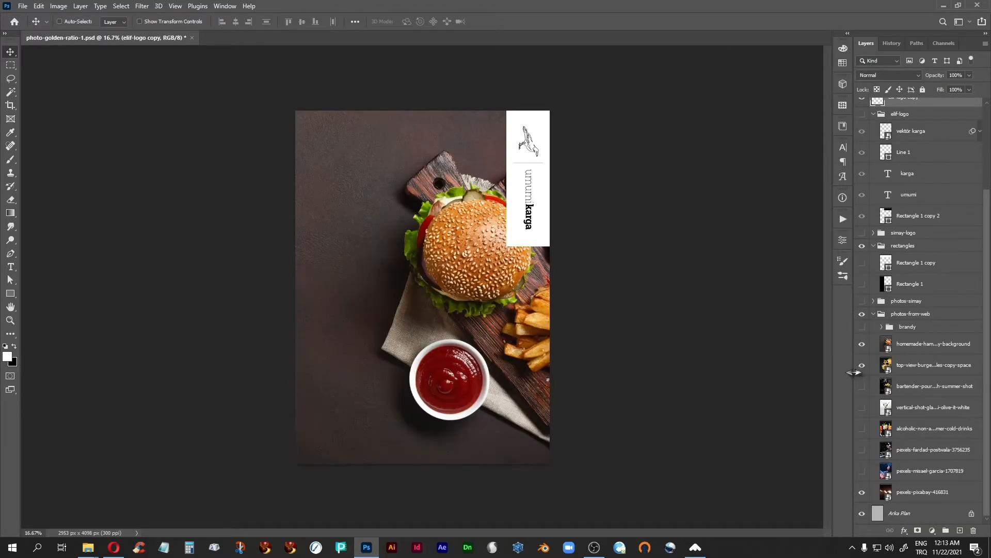
click(902, 344)
click(862, 344)
click(861, 365)
click(862, 387)
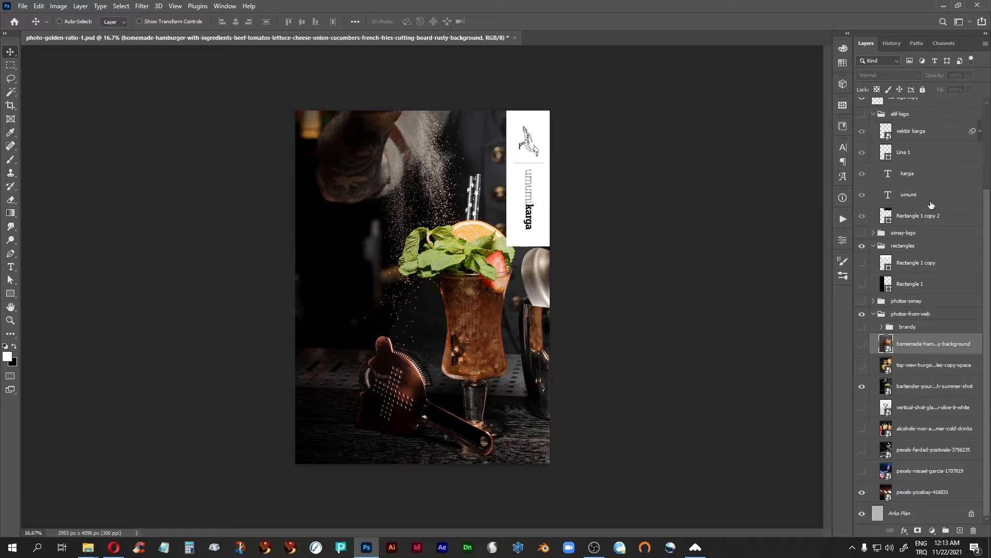
Step: Select the elif-logo copy layer and show the golden-ratio group over the cocktail photo
scroll(919, 310, up, 5)
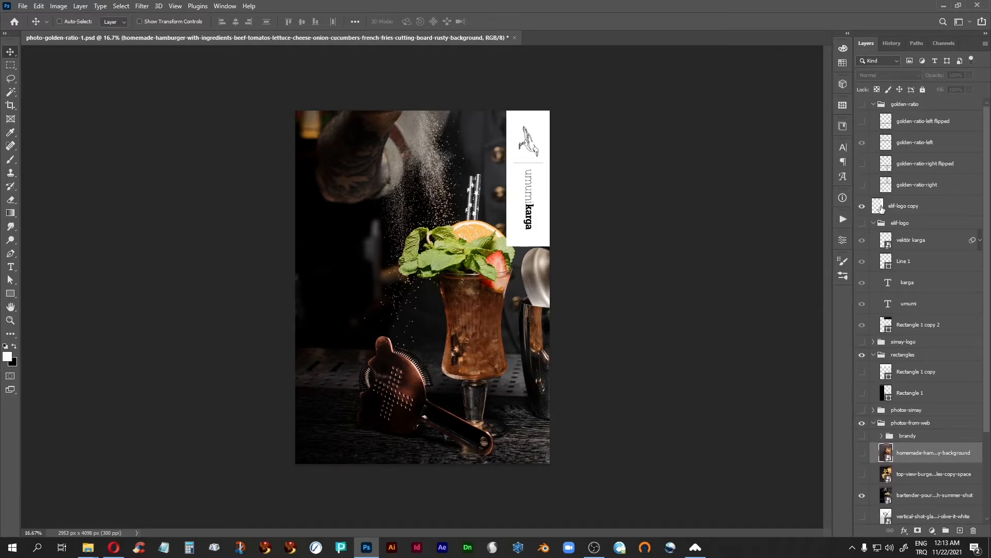
click(881, 206)
click(862, 104)
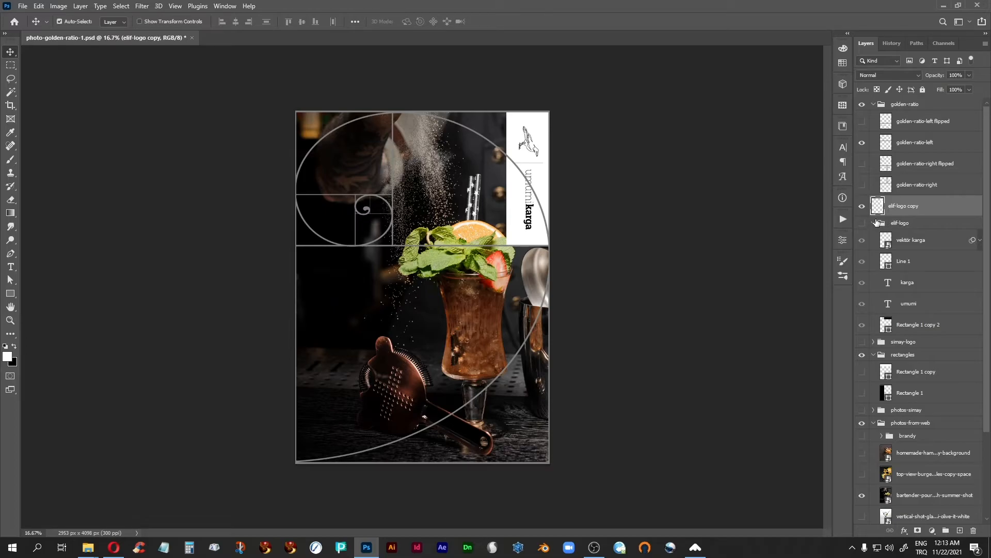
Step: Try the logo rotated back to horizontal, at about 75% scale, on the left edge below the golden line, and undo that transform
key(ctrl+t)
drag(497, 92, 445, 209)
drag(491, 178, 327, 266)
drag(431, 288, 397, 276)
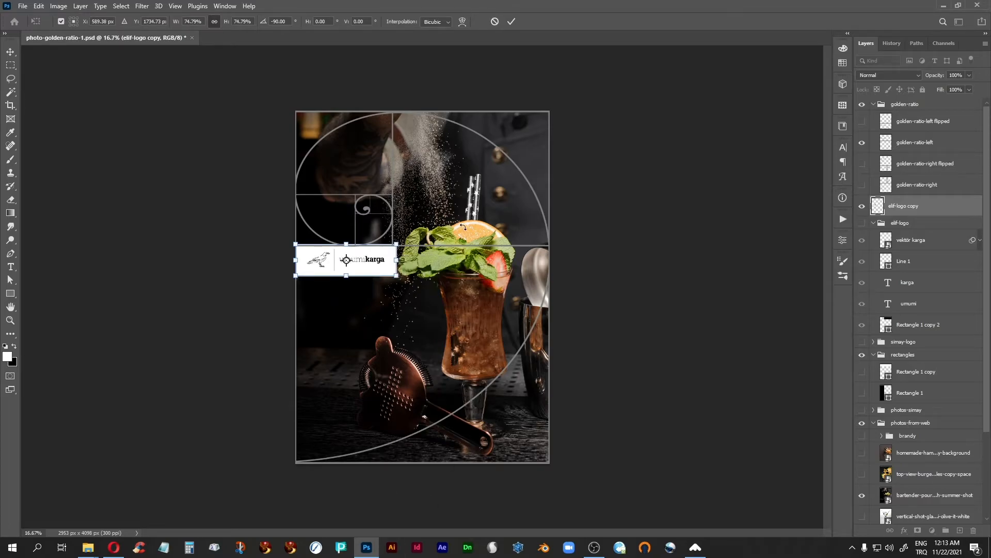
key(Return)
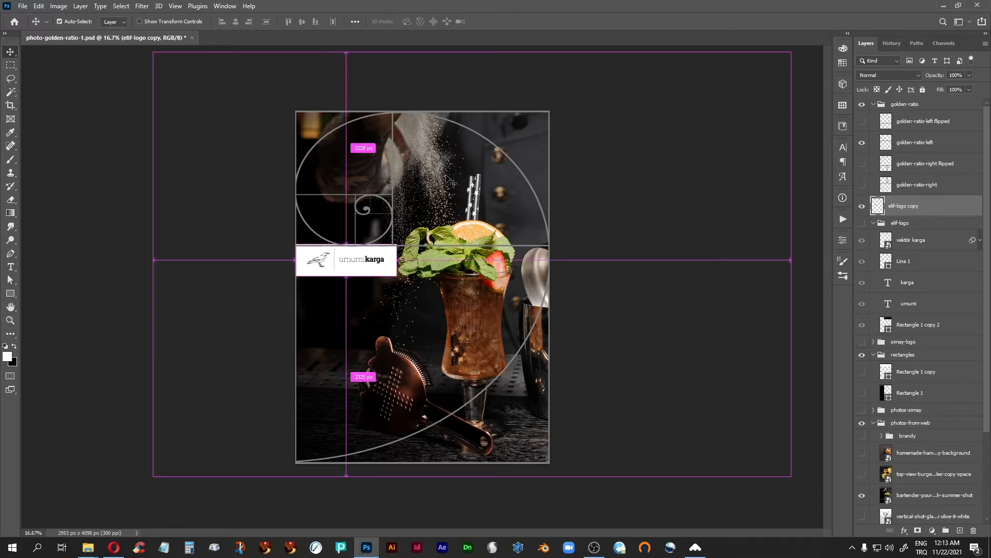
key(ctrl+z)
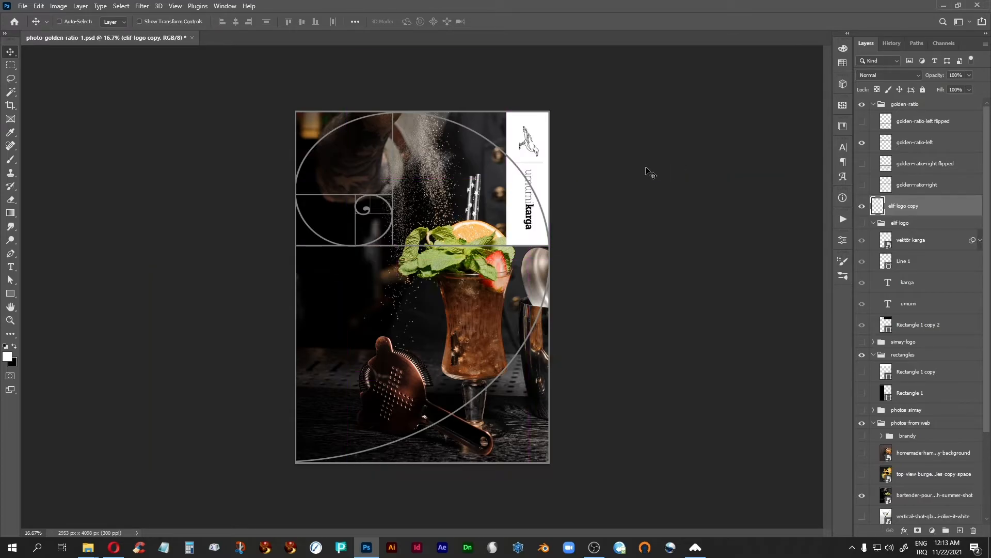
Step: Move the vertical elif-logo copy to the poster's upper-left corner above the golden line, and hide the golden-ratio group
key(ctrl+t)
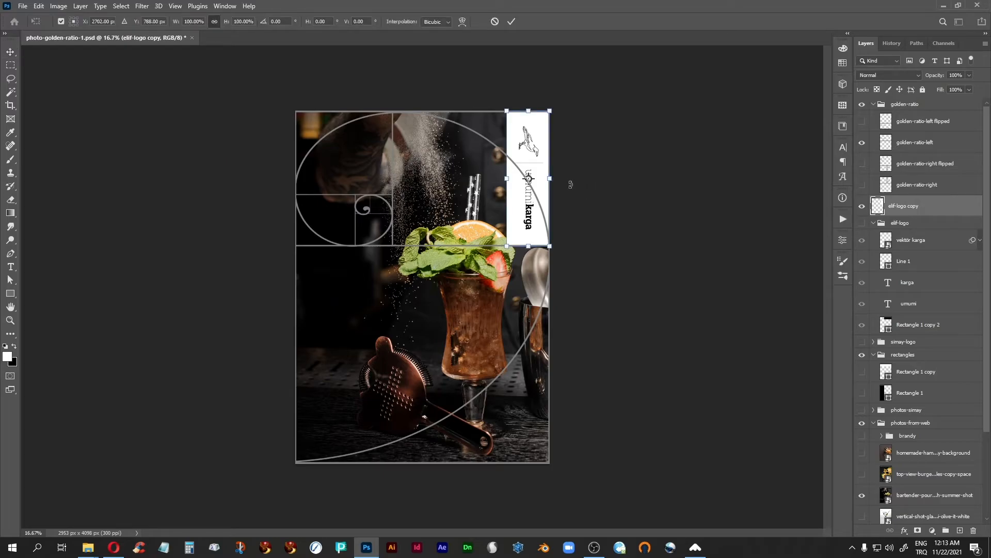
drag(526, 204, 316, 192)
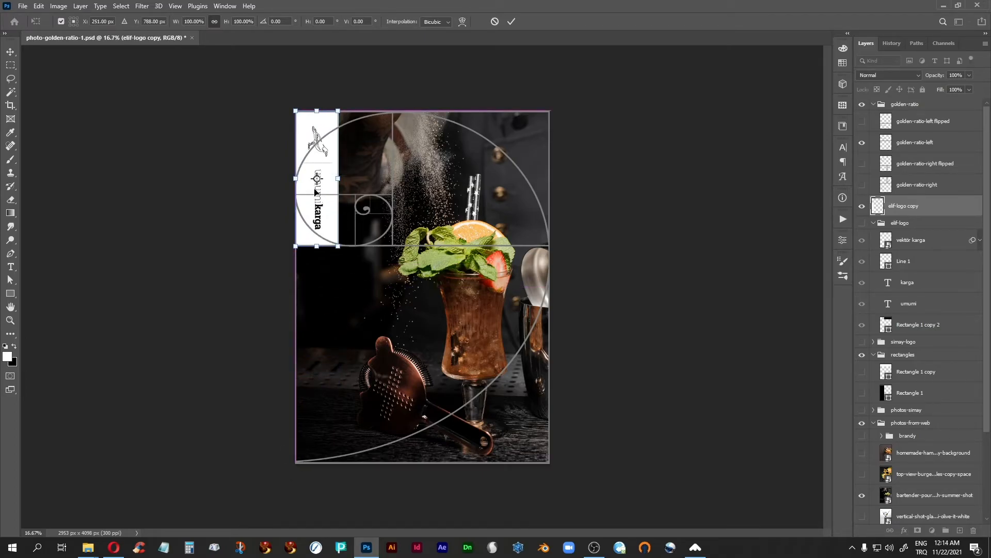
key(Return)
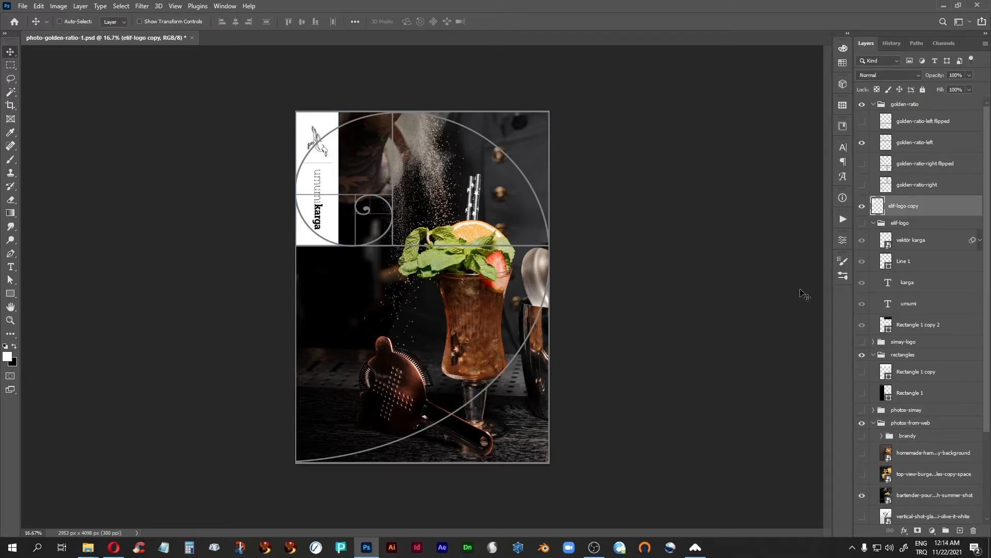
click(862, 105)
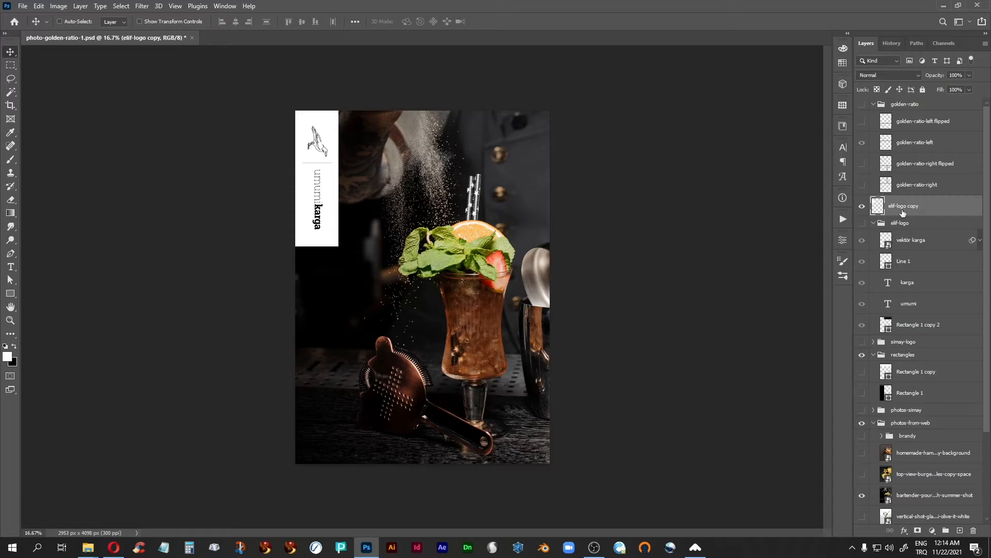
Step: Replace the elif-logo copy layer with the elif-logo group by switching their visibility, and select the group
click(861, 206)
click(861, 222)
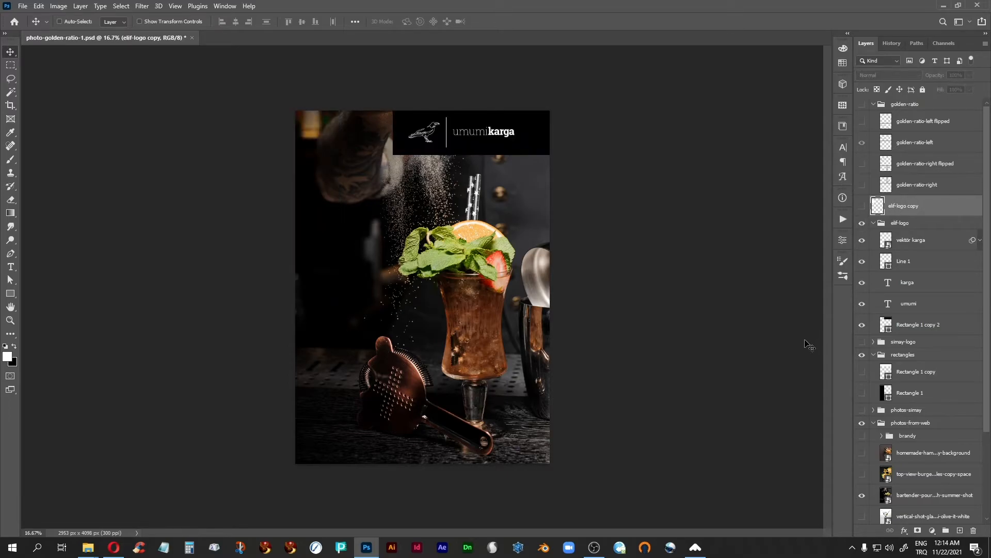
click(911, 226)
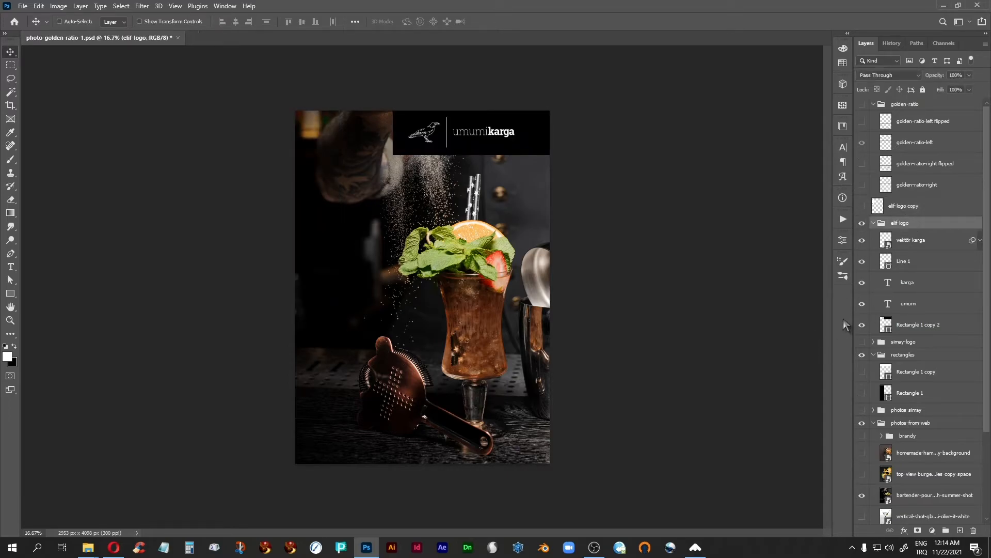
key(ctrl+plus)
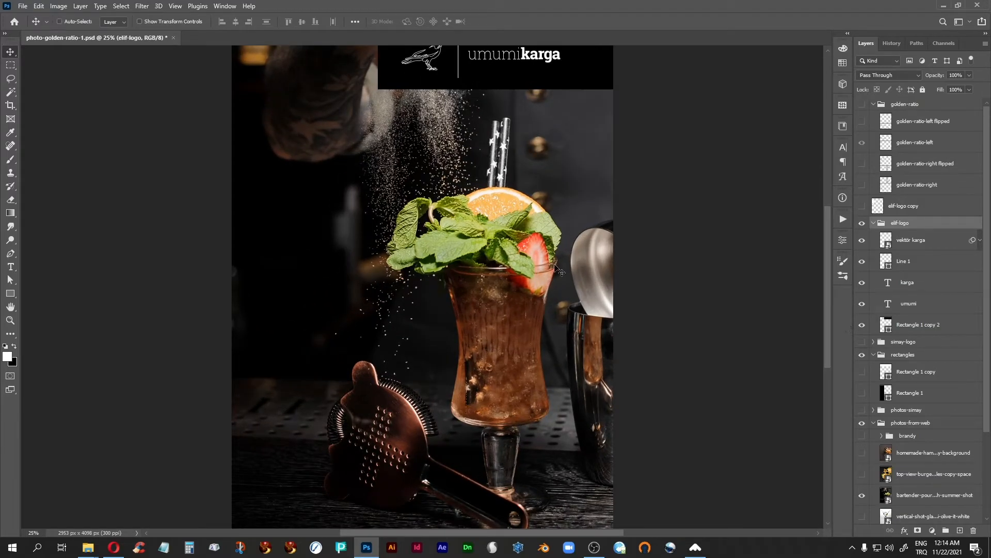
scroll(484, 146, up, 3)
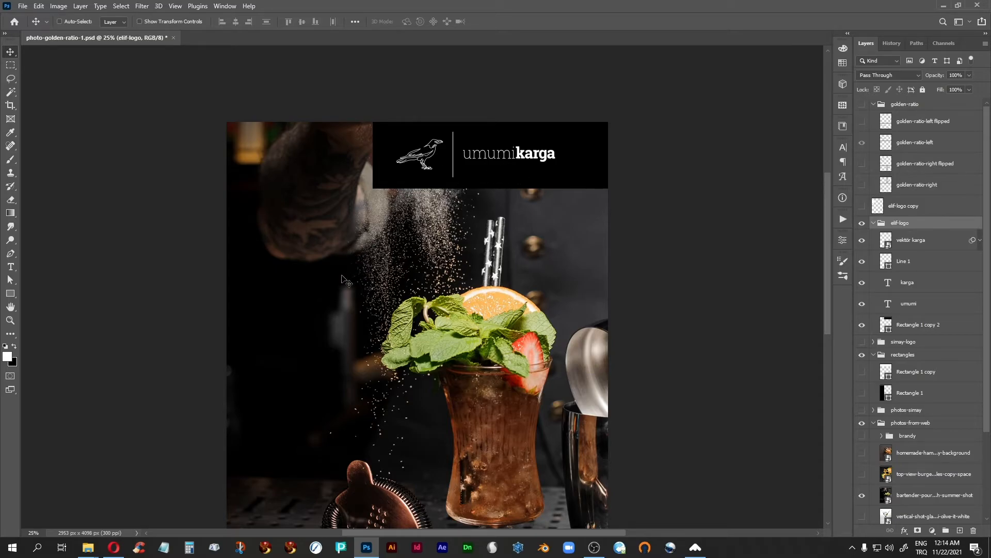
Step: Show the golden-ratio group over the whole cocktail poster and collapse the elif-logo group
drag(562, 325, 604, 254)
key(ctrl)
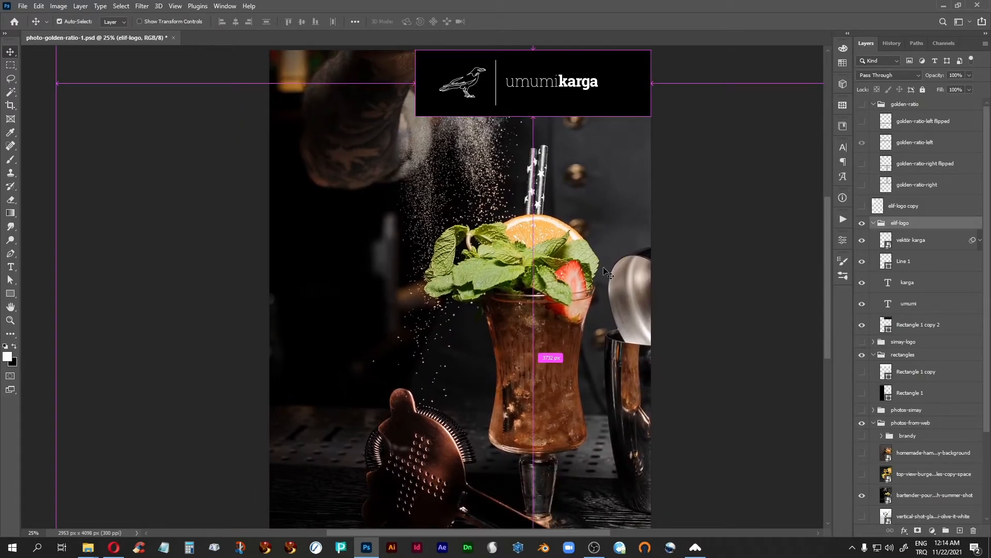
key(ctrl+minus)
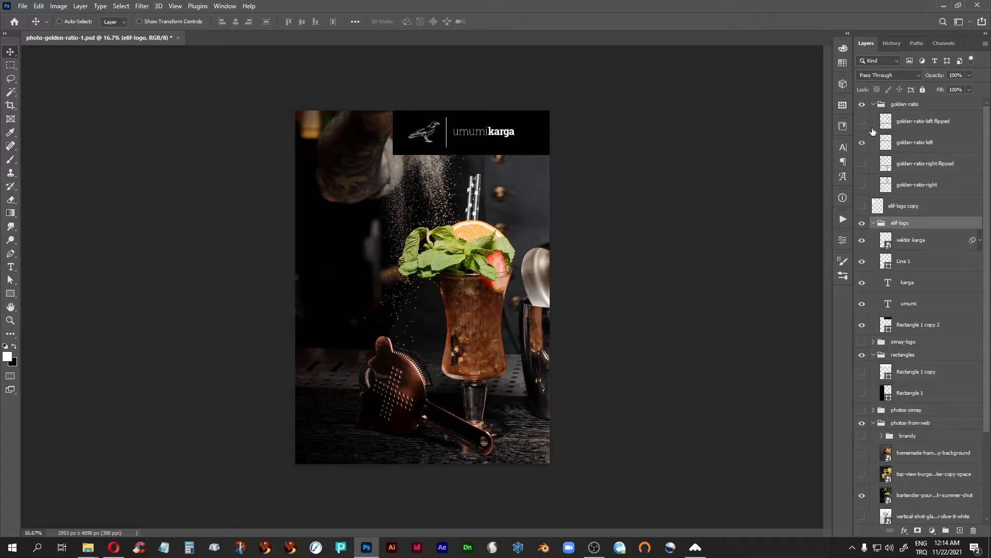
click(862, 105)
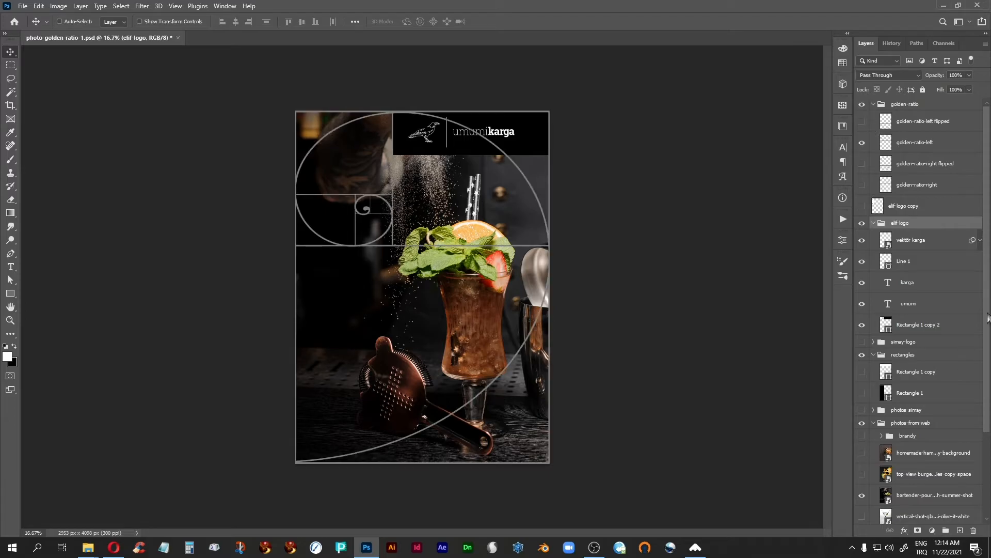
click(874, 223)
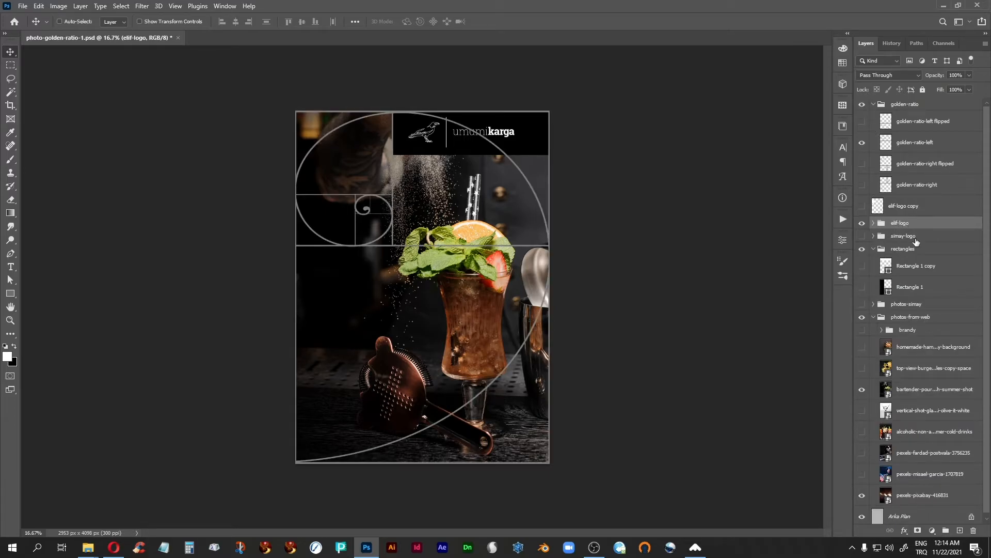
Step: Enlarge the elif-logo group to span the poster's full width along its top edge, and hide the golden-ratio group
key(ctrl)
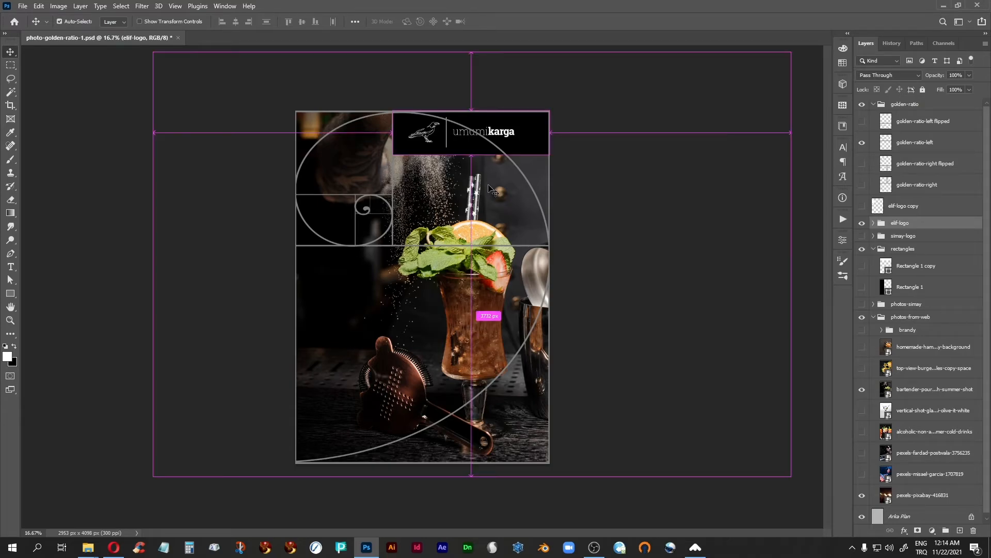
key(ctrl+t)
drag(393, 154, 295, 182)
key(Return)
click(862, 104)
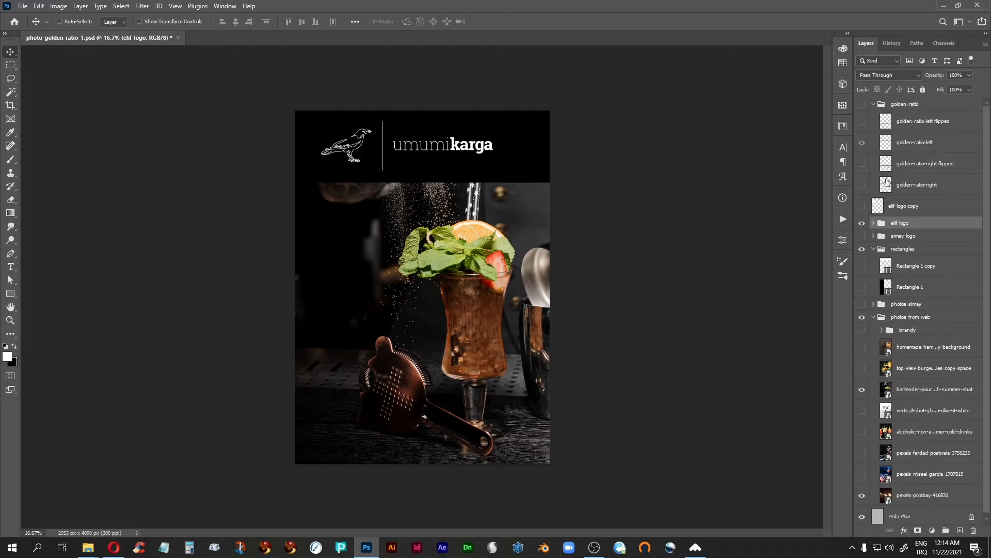
Step: With the golden-ratio group shown, rotate the logo 90° into the poster's lower-left corner and scale it to fit below the golden line
click(861, 105)
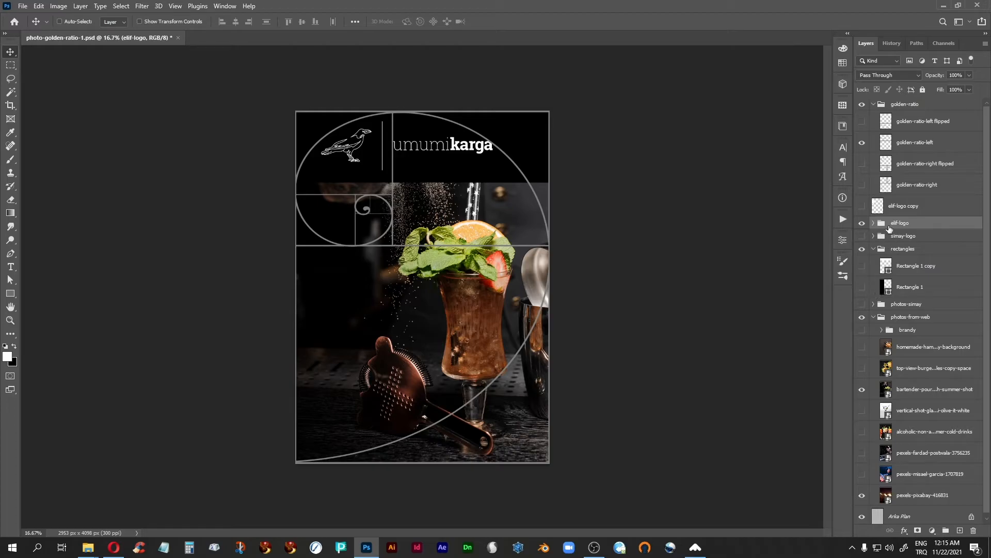
key(ctrl+t)
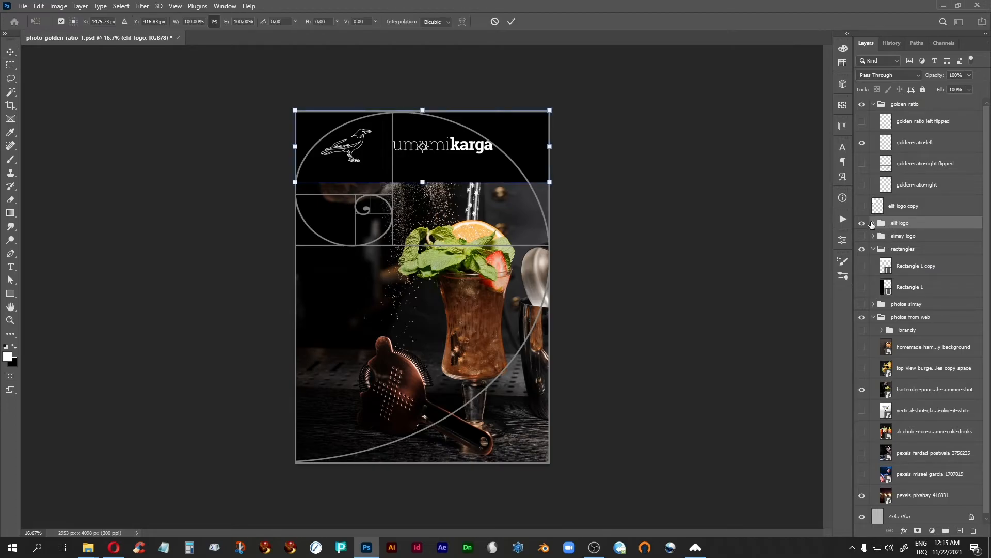
drag(580, 126, 439, 261)
drag(404, 182, 341, 348)
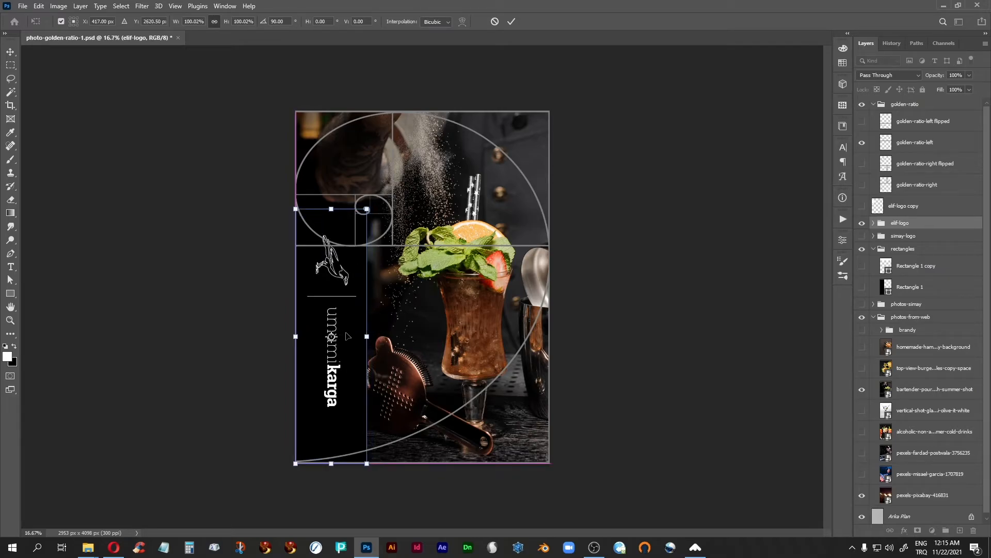
drag(368, 209, 351, 245)
key(Return)
Step: Move the vertical logo flush into the poster's upper-left corner, and show Rectangle 1 copy in place of the golden-ratio group
drag(324, 386, 324, 250)
click(862, 104)
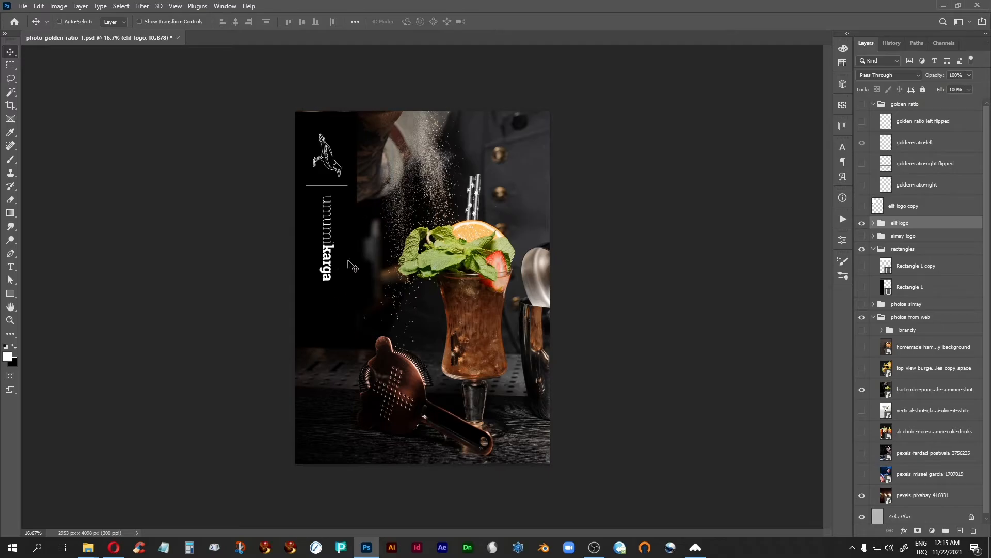
click(862, 266)
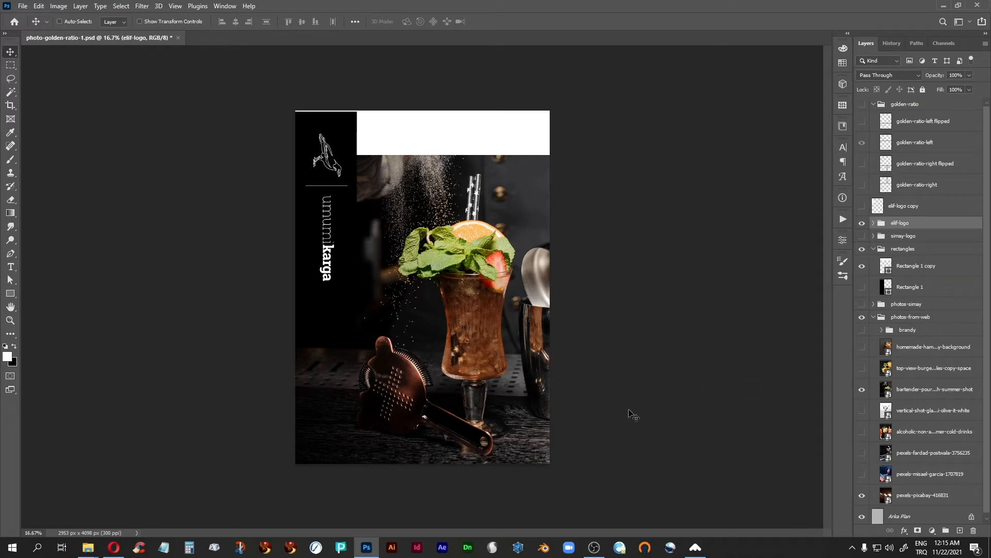
key(shift+Up)
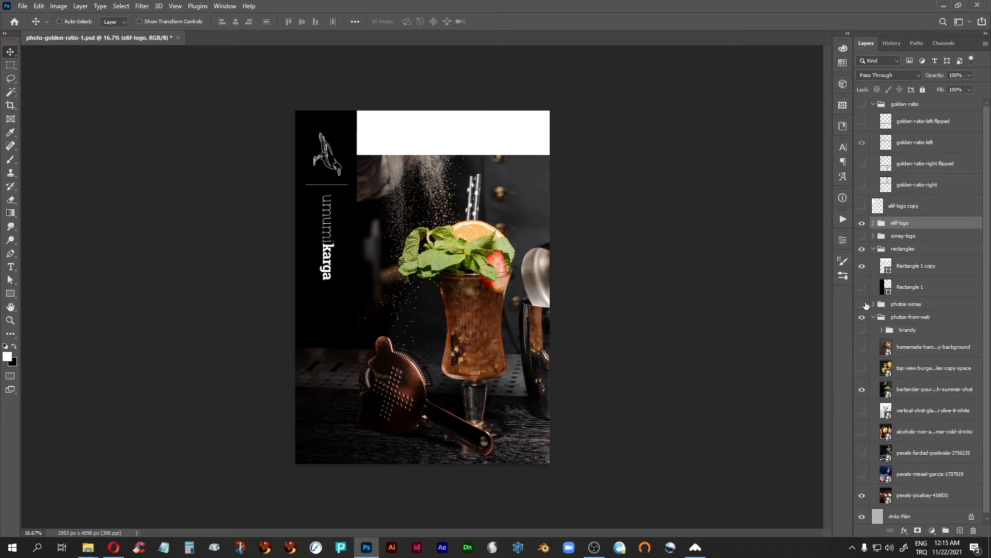
Step: With the golden-ratio group shown and both photos hidden, move Rectangle 1 copy down to start at the logo's lower edge
click(909, 265)
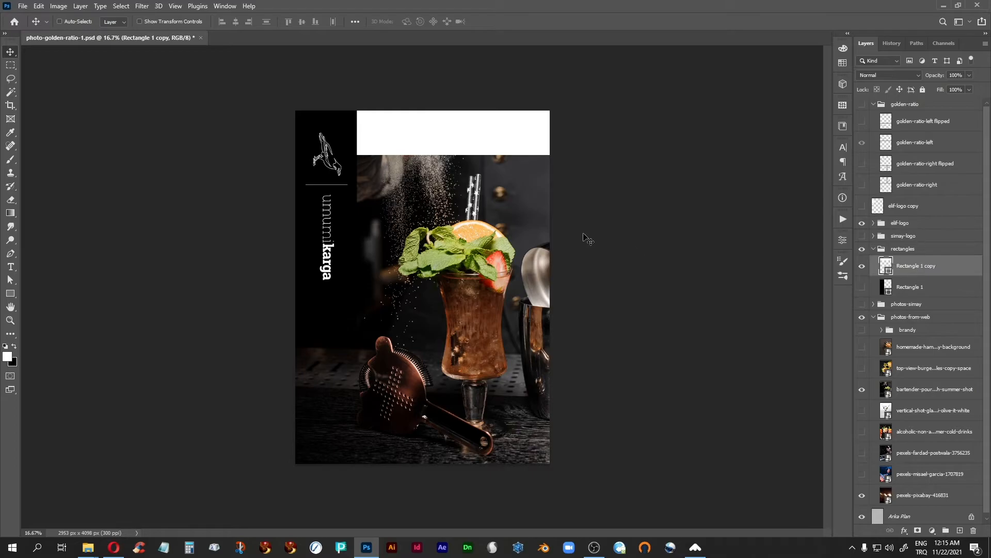
click(862, 104)
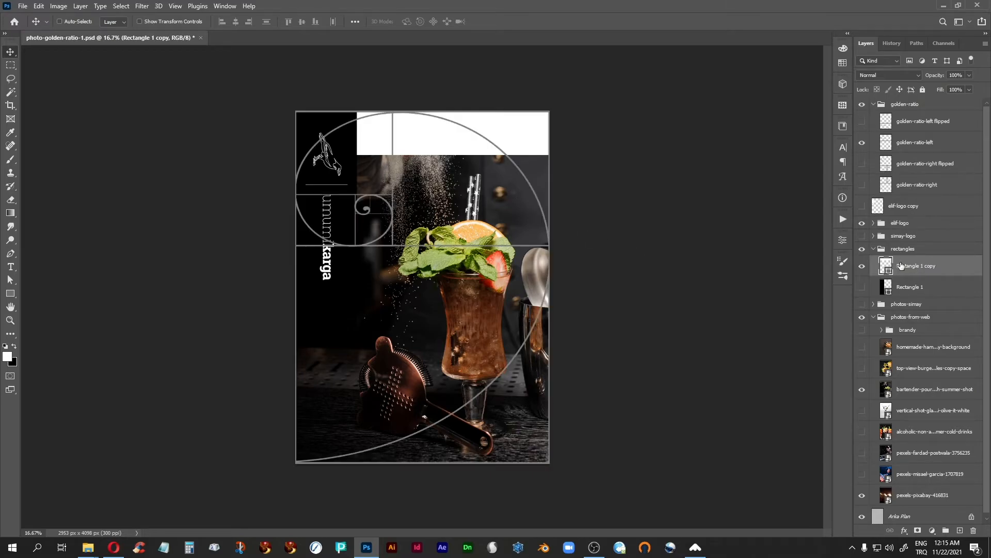
click(862, 390)
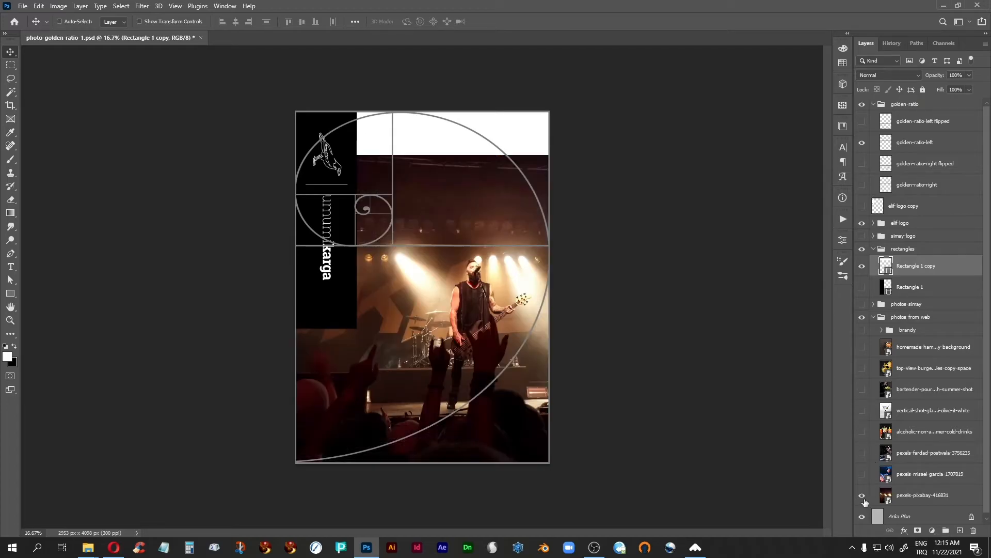
click(861, 495)
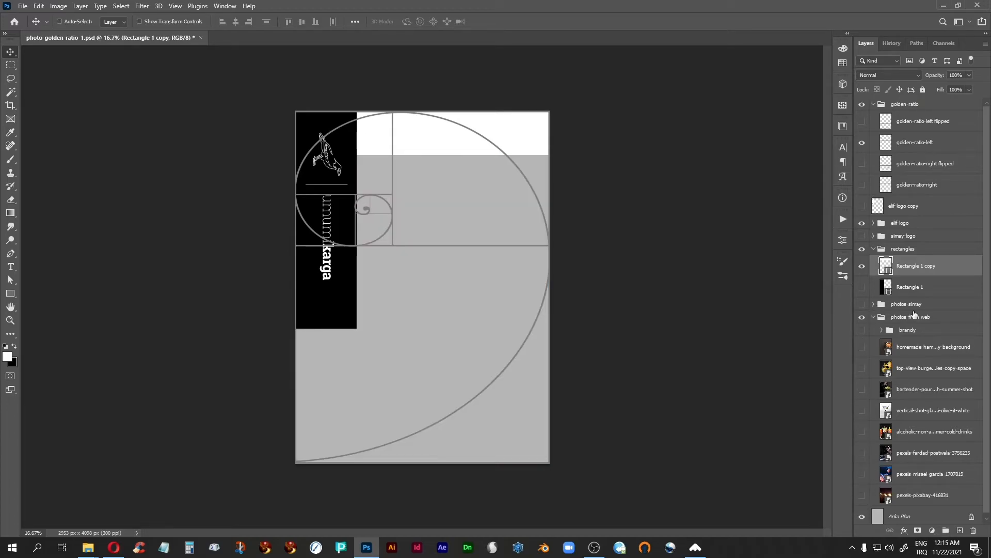
drag(423, 150, 419, 374)
drag(431, 313, 479, 324)
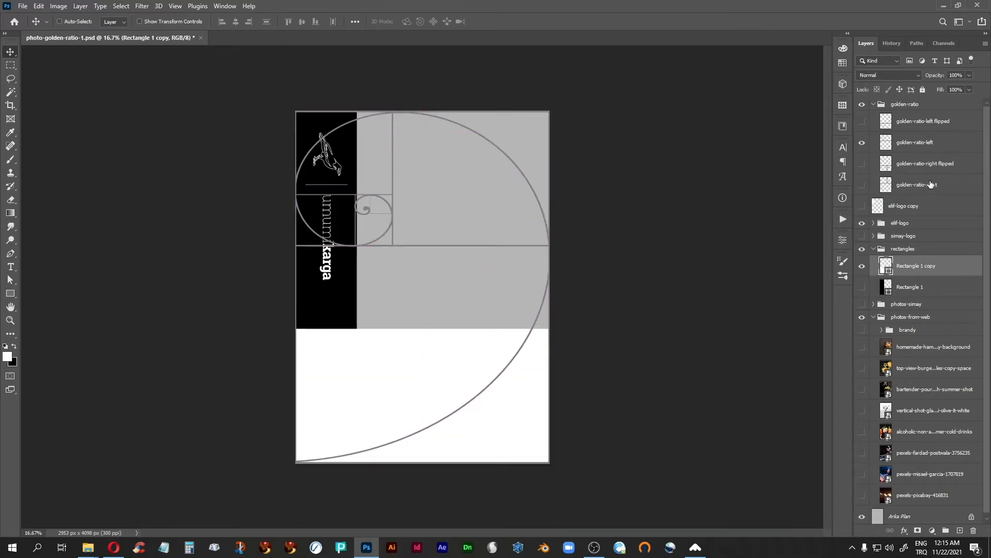
Step: Show the bartender cocktail photo again and set the opacity of Rectangle 1 copy to 20%
click(862, 390)
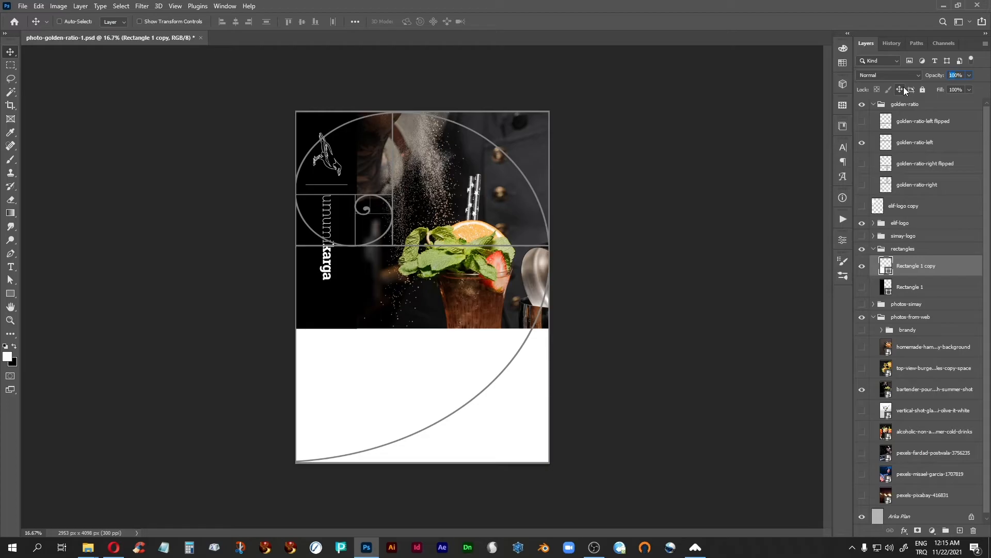
text(3)
key(BackSpace)
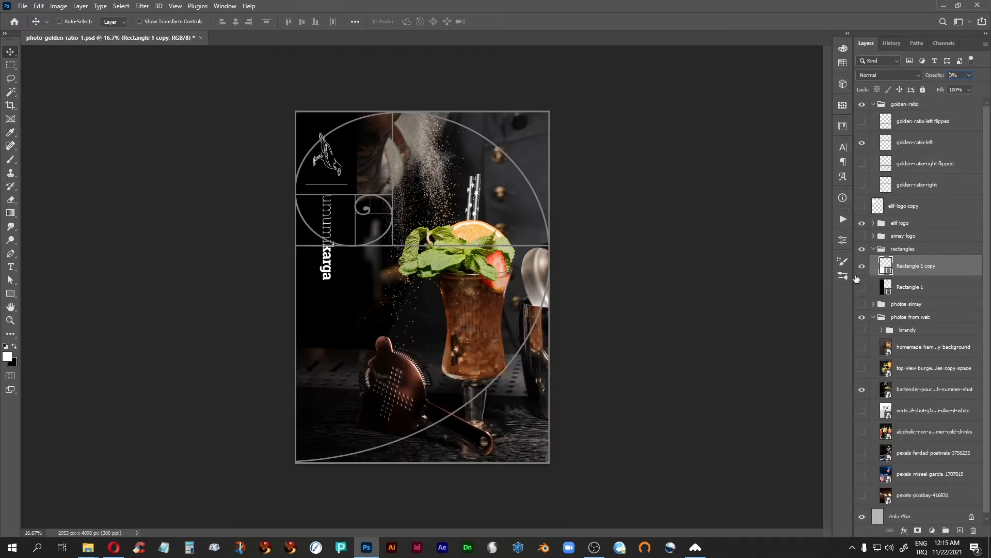
text(2)
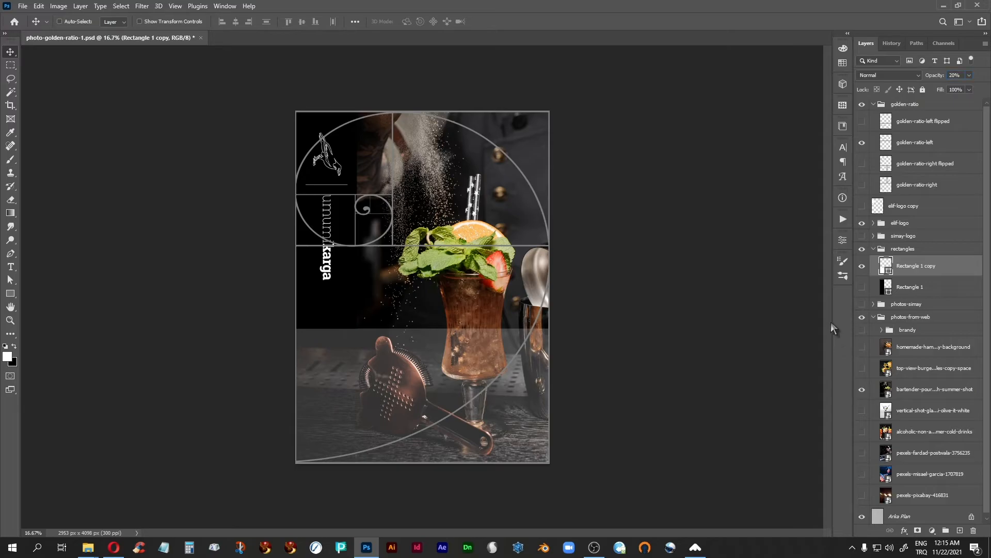
Step: Hide the golden-ratio group and move the translucent rectangle up to cover the poster down to the logo's lower edge
click(861, 104)
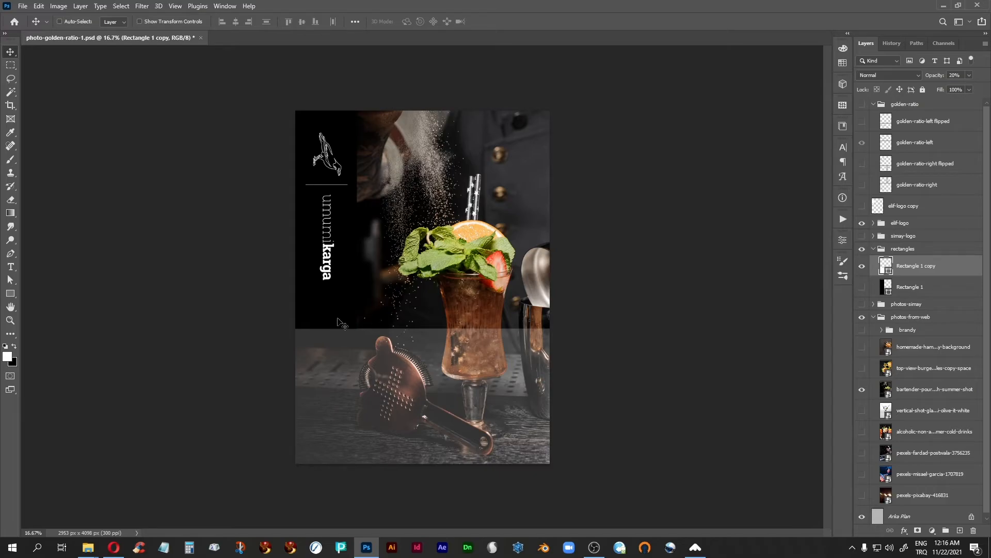
drag(448, 406, 442, 189)
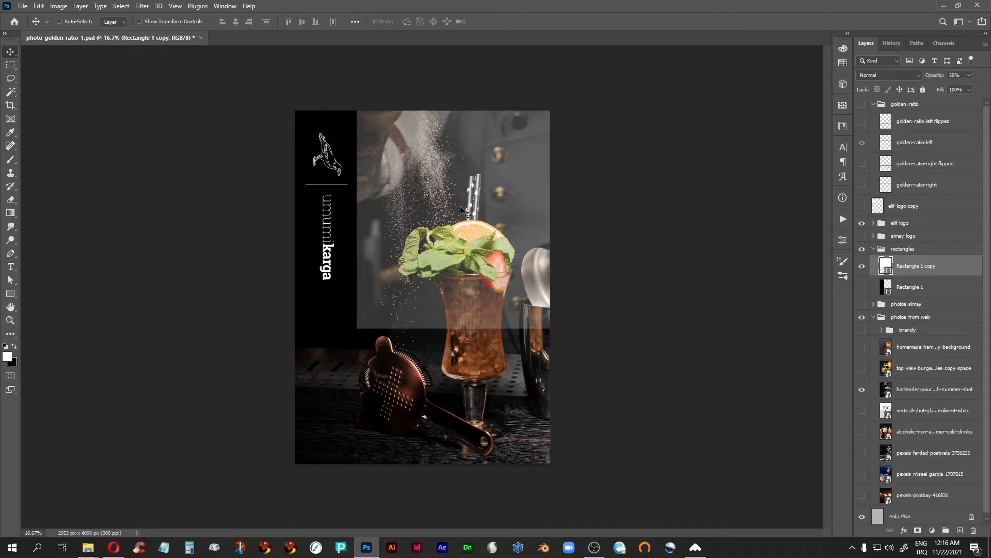
Step: Rotate the elif-logo group by -90° to horizontal and place it at the poster's right edge directly below the translucent rectangle
click(890, 222)
key(ctrl+t)
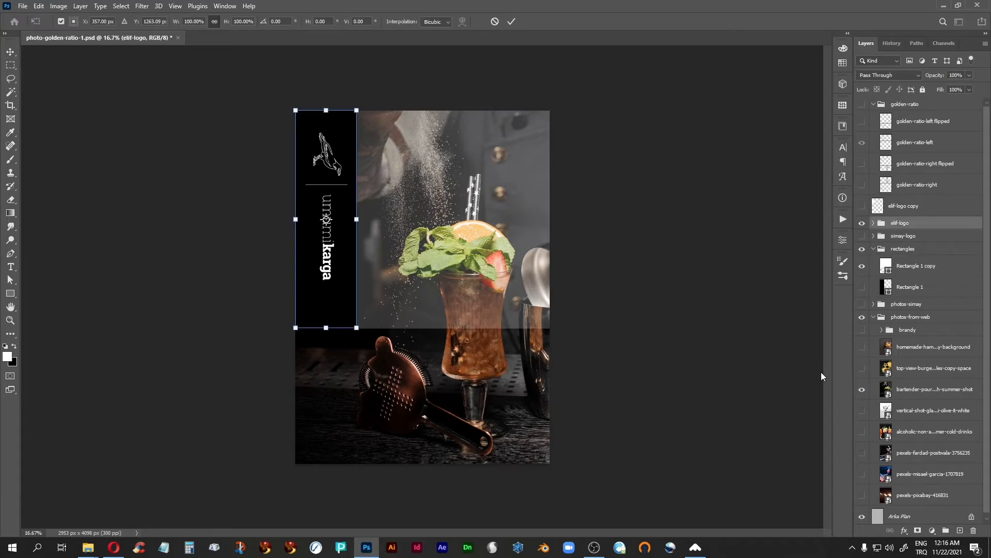
drag(268, 103, 203, 305)
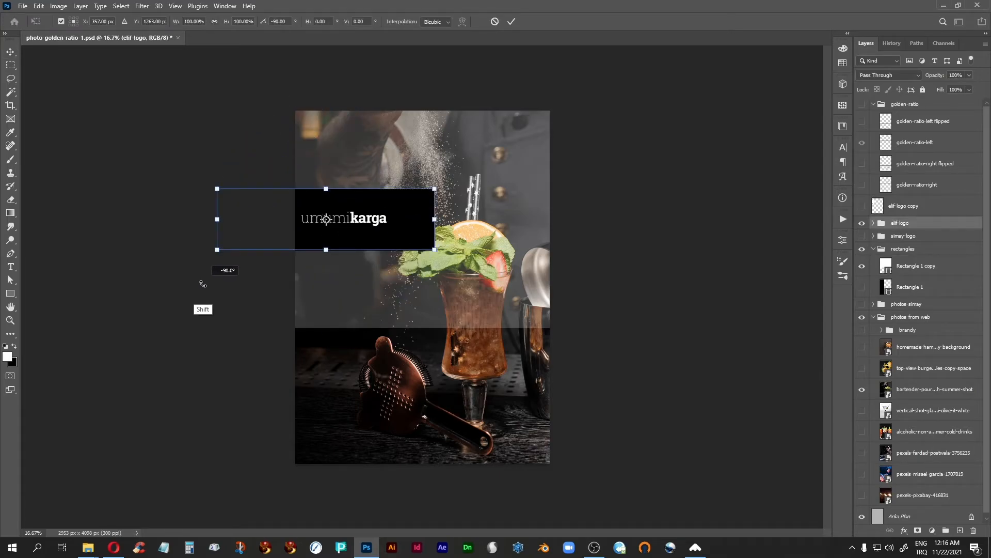
drag(394, 221, 509, 360)
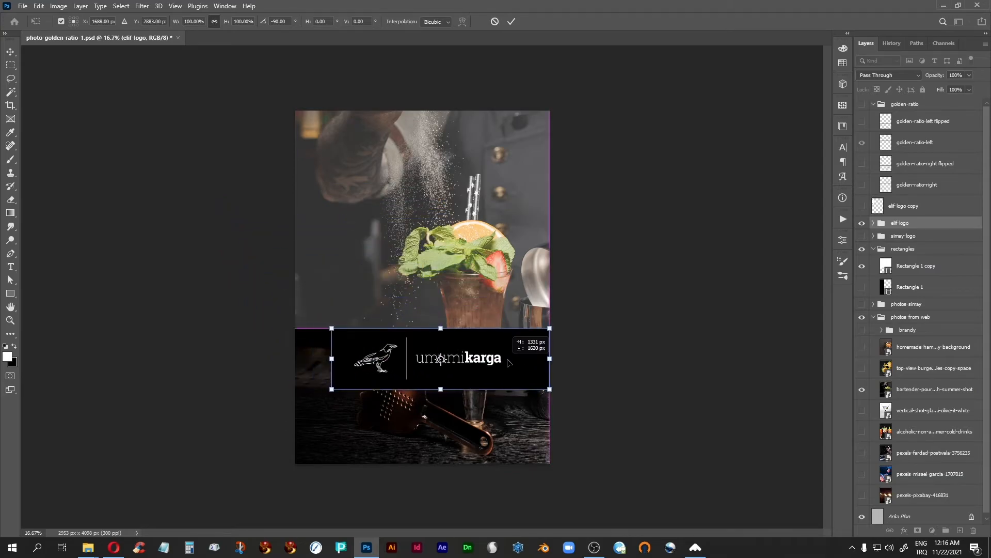
key(Return)
Step: Show the golden-ratio group and switch its overlay from golden-ratio-left to golden-ratio-left flipped, trying golden-ratio-right flipped in between
click(863, 105)
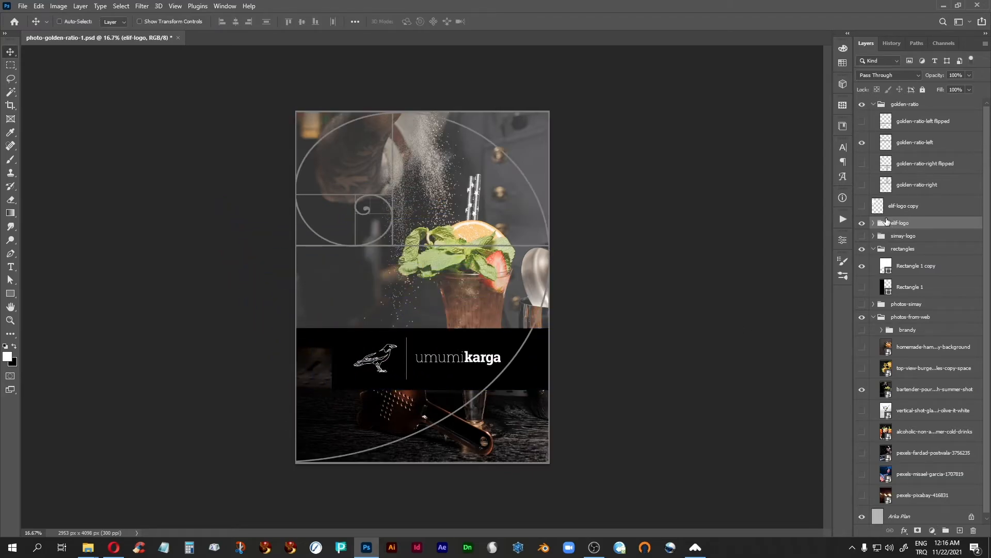
click(862, 143)
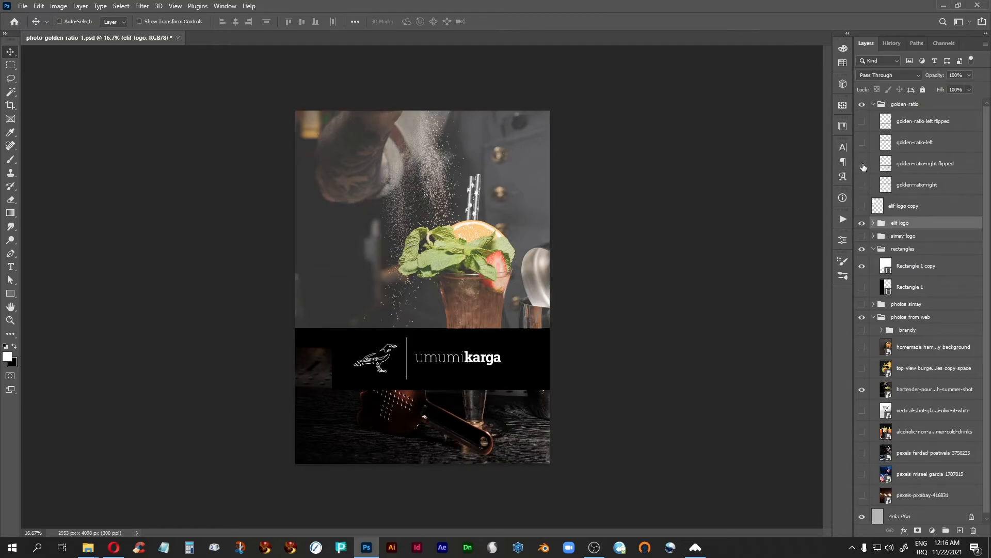
click(862, 164)
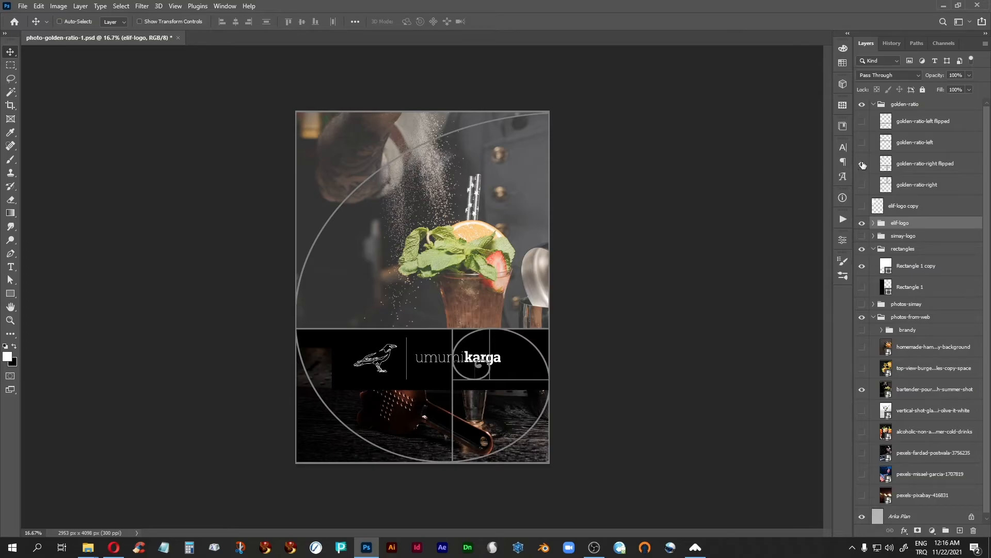
click(863, 165)
click(862, 121)
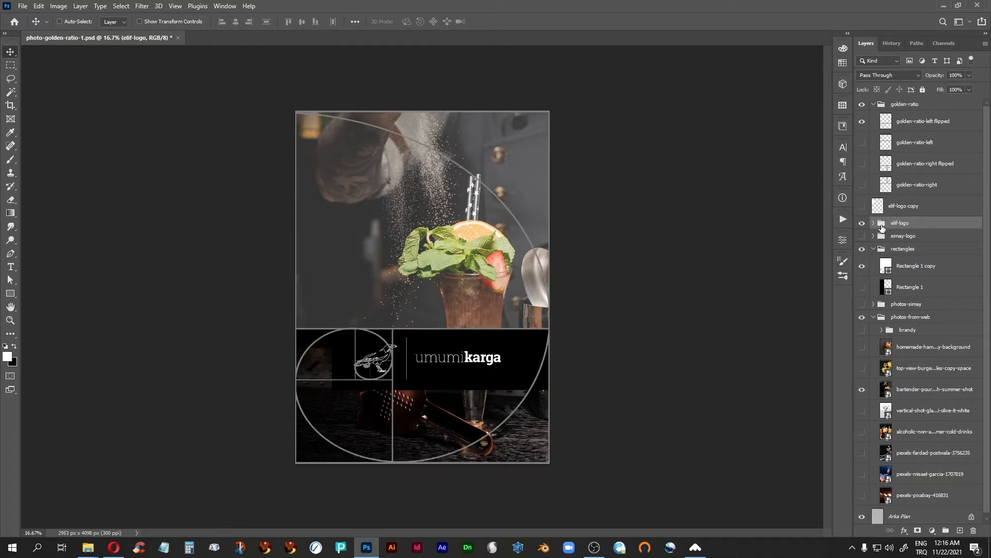
Step: Scale the horizontal logo to 72.22% so its left edge meets the vertical golden line, keeping its upper-right corner in place
key(ctrl+t)
drag(331, 391, 391, 369)
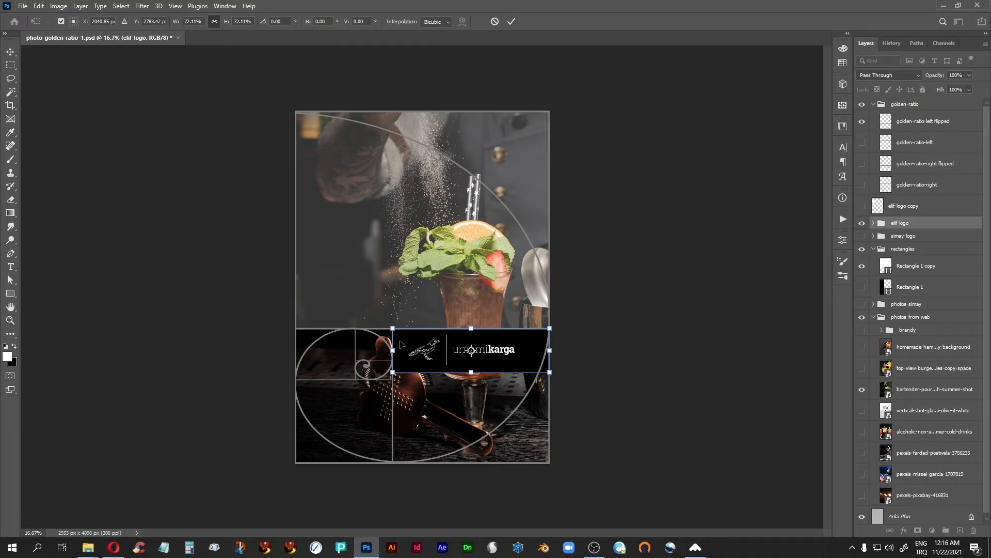
key(ctrl+plus)
key(ctrl+plus)
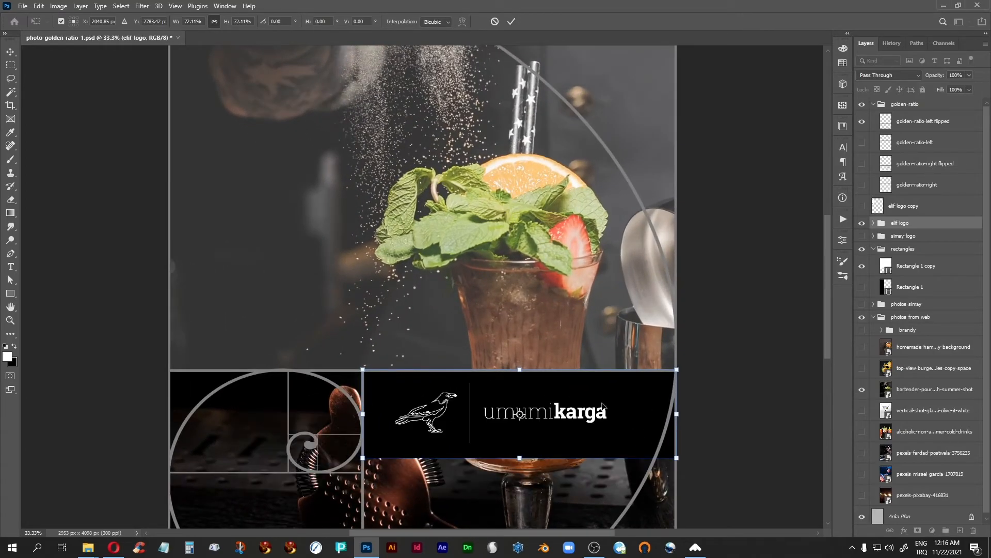
drag(363, 458, 351, 442)
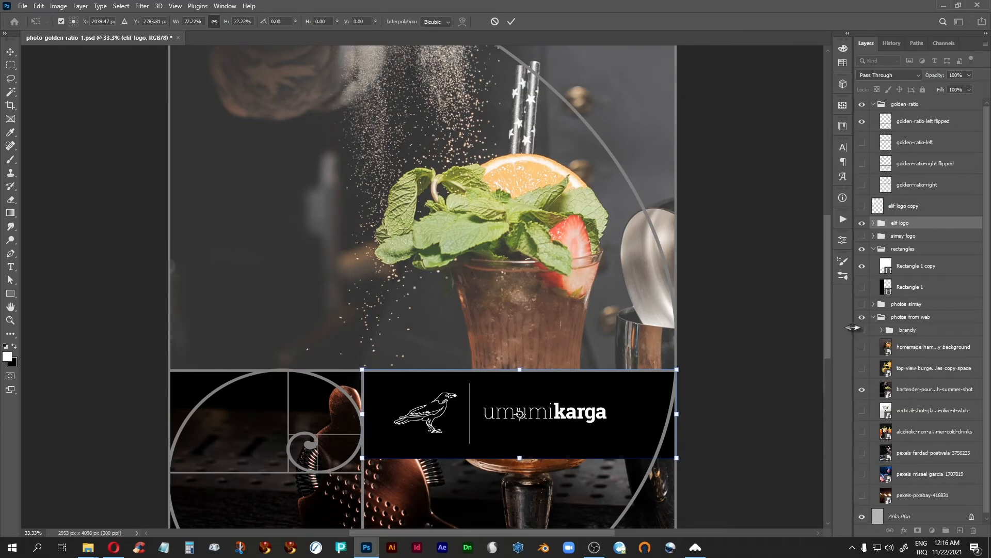
key(Return)
Step: Compare the full poster layout without and with the golden-ratio overlay
click(862, 103)
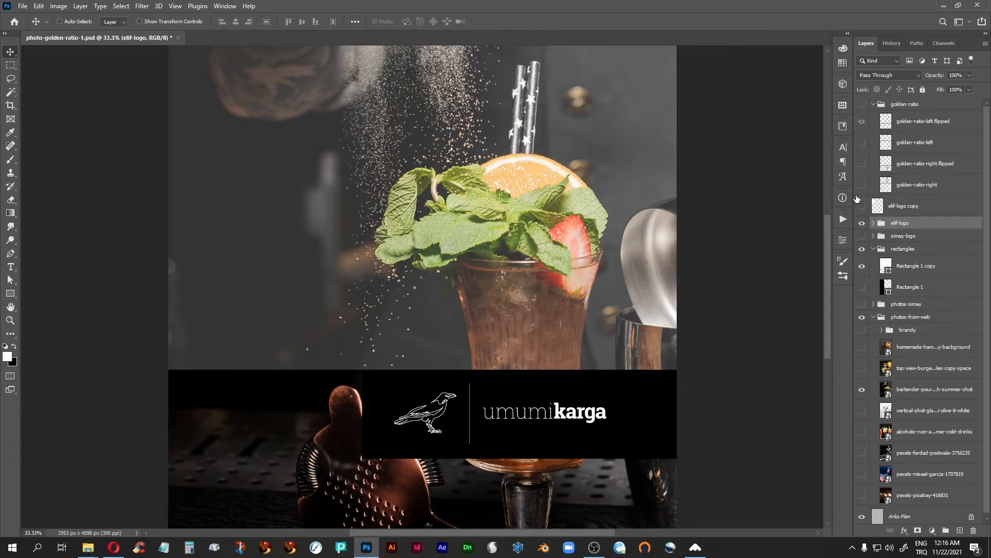
key(ctrl+0)
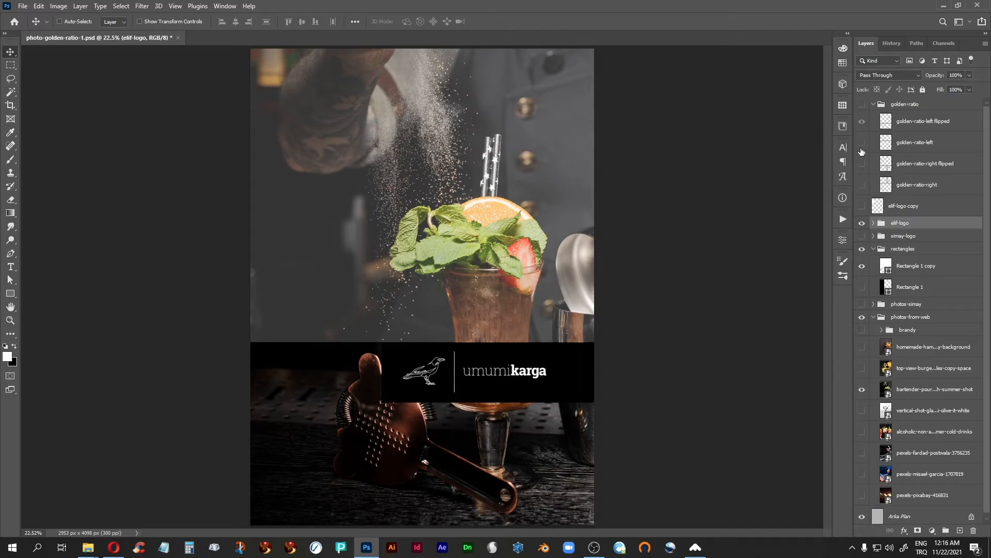
click(862, 104)
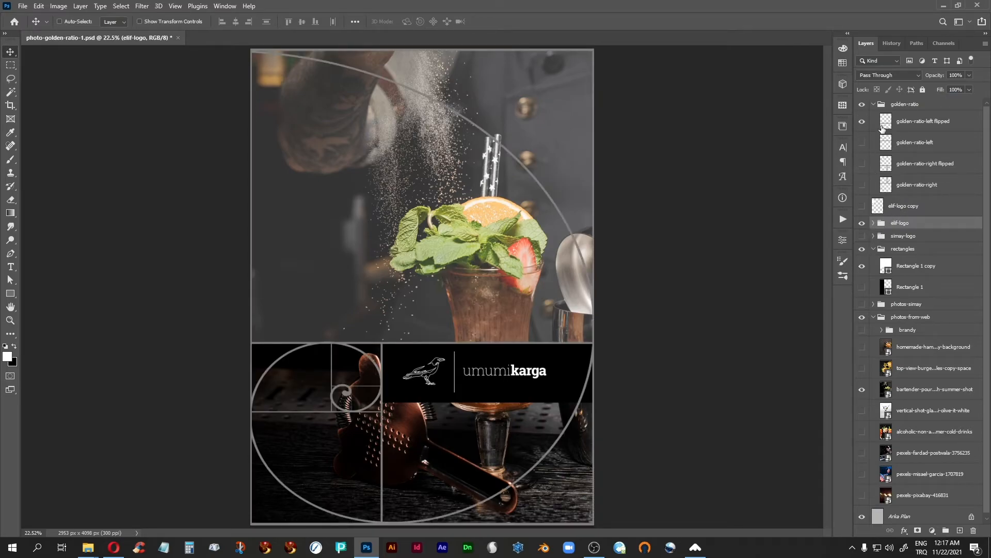
Step: Switch the overlay from golden-ratio-left flipped to golden-ratio-left, check the layout against it, and hide the golden-ratio group
click(862, 121)
click(861, 142)
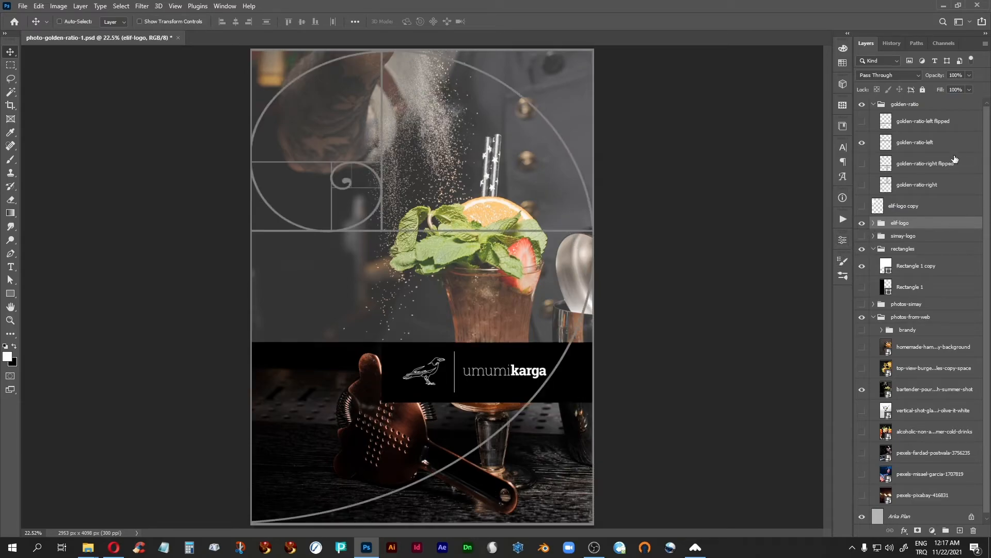
click(901, 266)
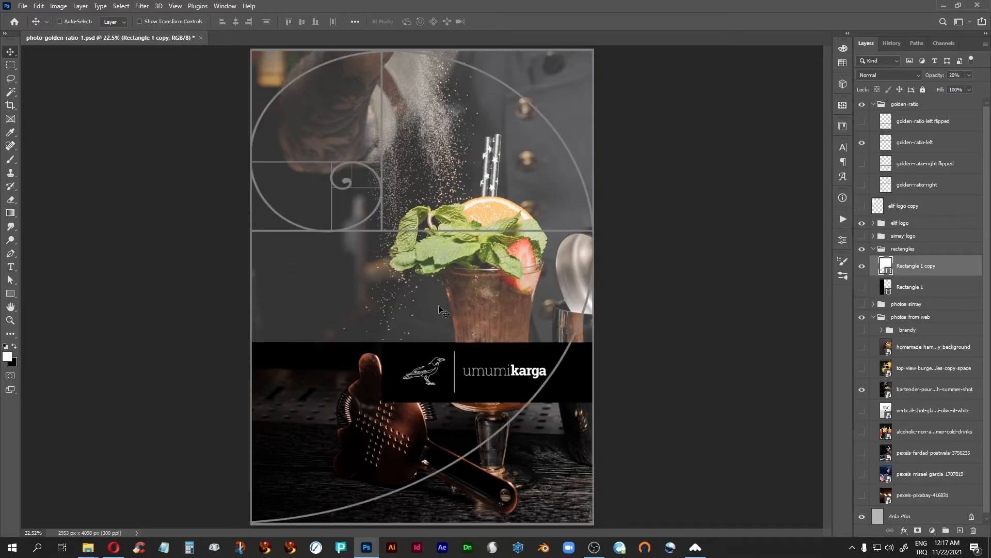
mouse_move(405, 306)
mouse_down()
mouse_move(405, 193)
mouse_move(403, 307)
mouse_up()
click(862, 106)
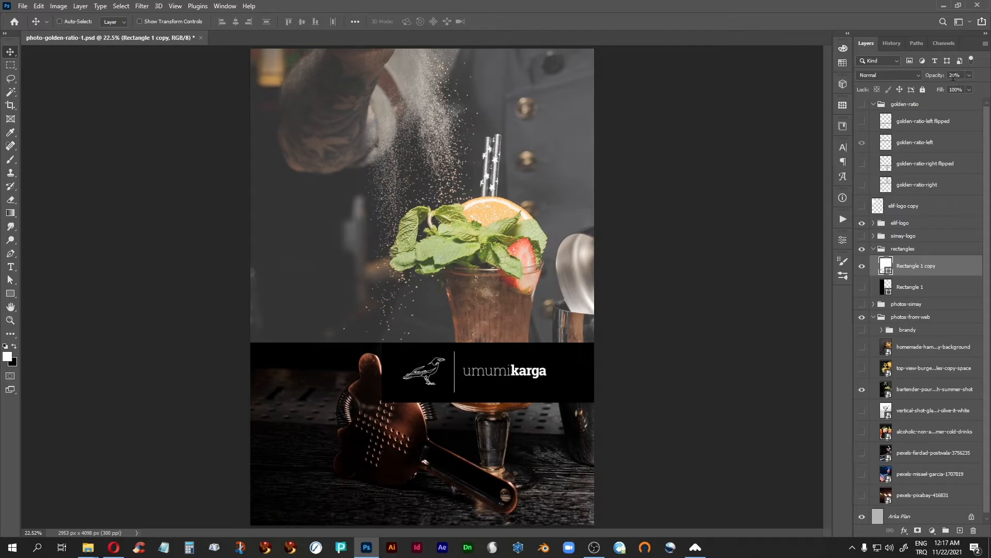
Step: Set the opacity of Rectangle 1 copy to 10% and compare the poster with and without it
text(10)
key(Return)
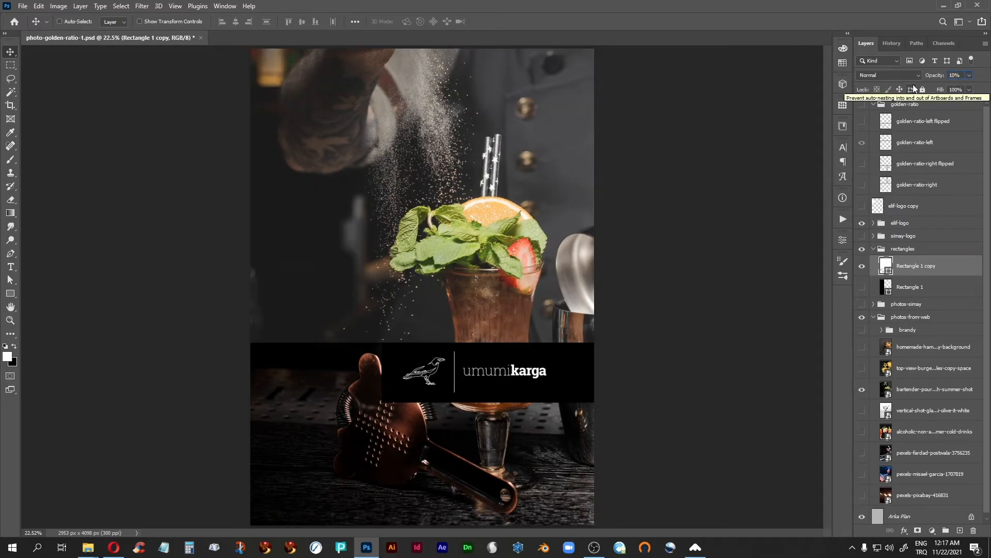
click(862, 266)
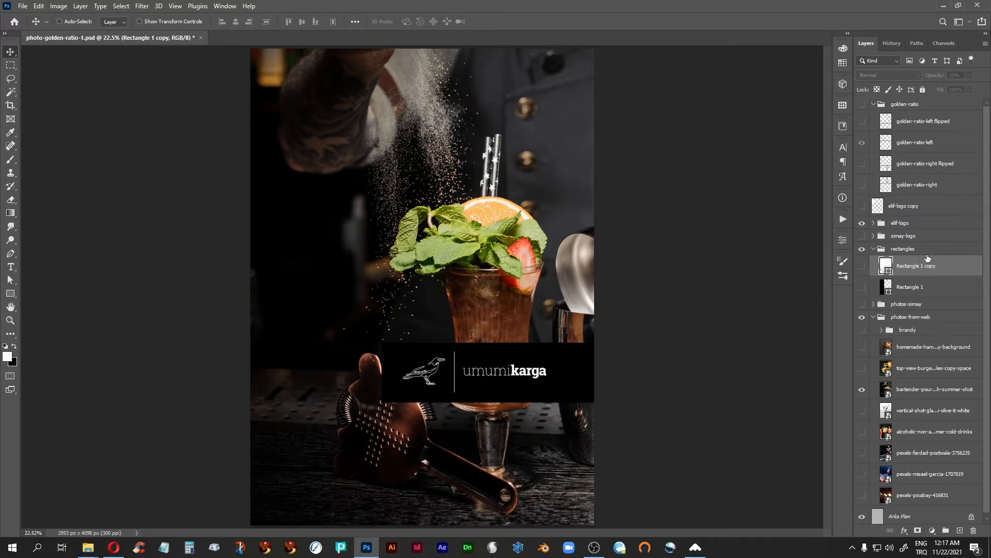
click(862, 266)
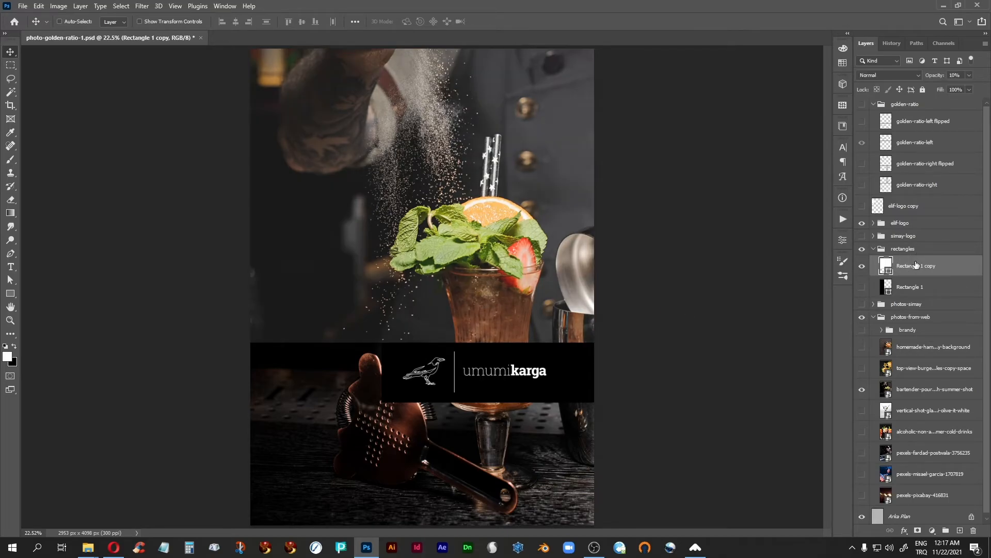
Step: Move Rectangle 1 copy straight down to cover only the poster area below the logo's upper edge, and set its opacity to 20%
key(shift)
drag(387, 143, 345, 363)
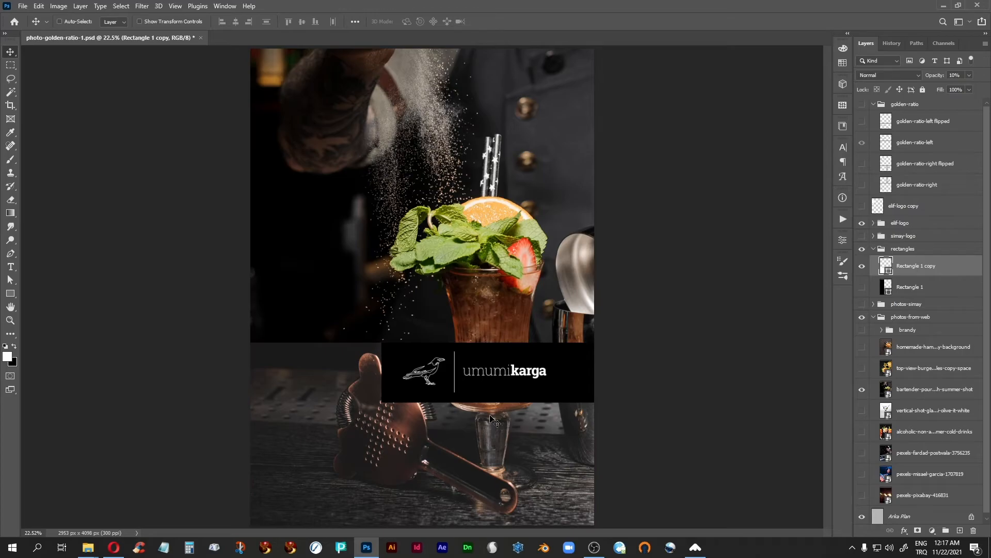
key(ctrl)
click(953, 75)
text(0)
key(Return)
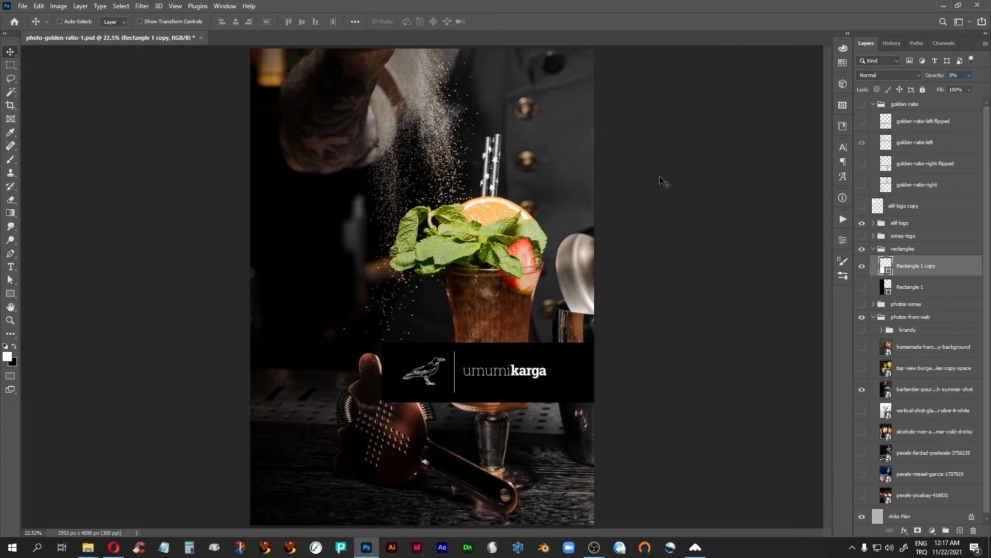
key(2)
key(Return)
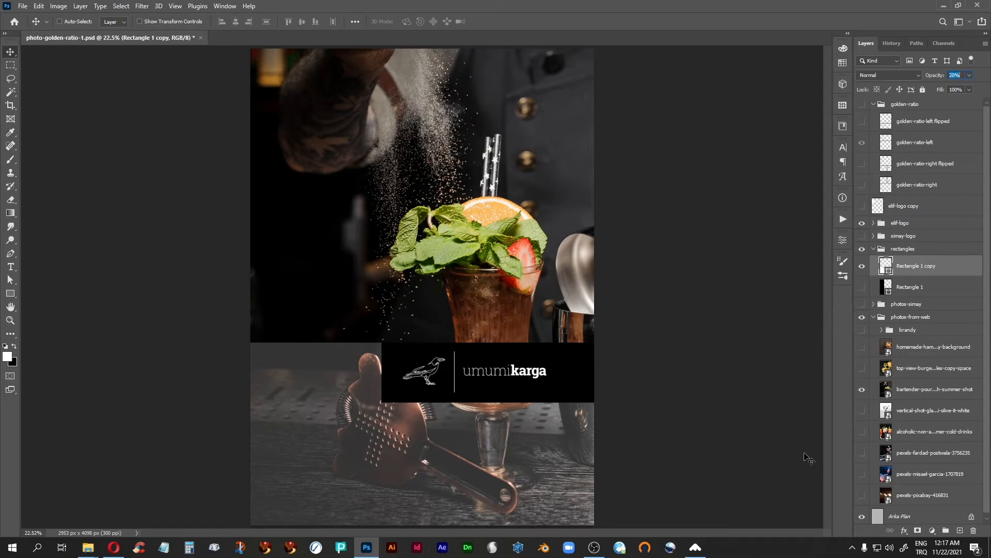
key(space)
click(347, 428)
Step: Show the black Rectangle 1 and move it up until its lower edge meets the upper edge of the white translucent rectangle
click(862, 287)
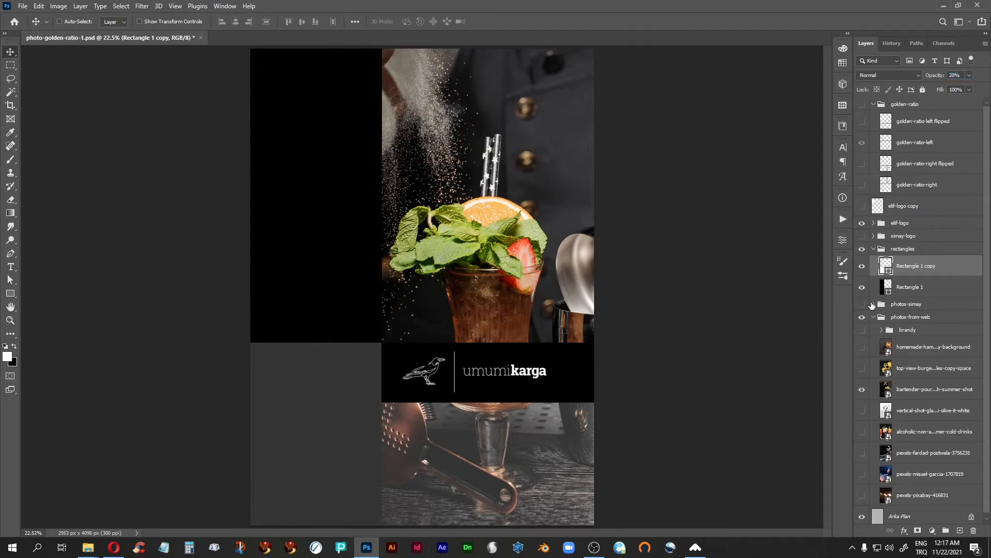
click(883, 290)
drag(324, 462, 302, 278)
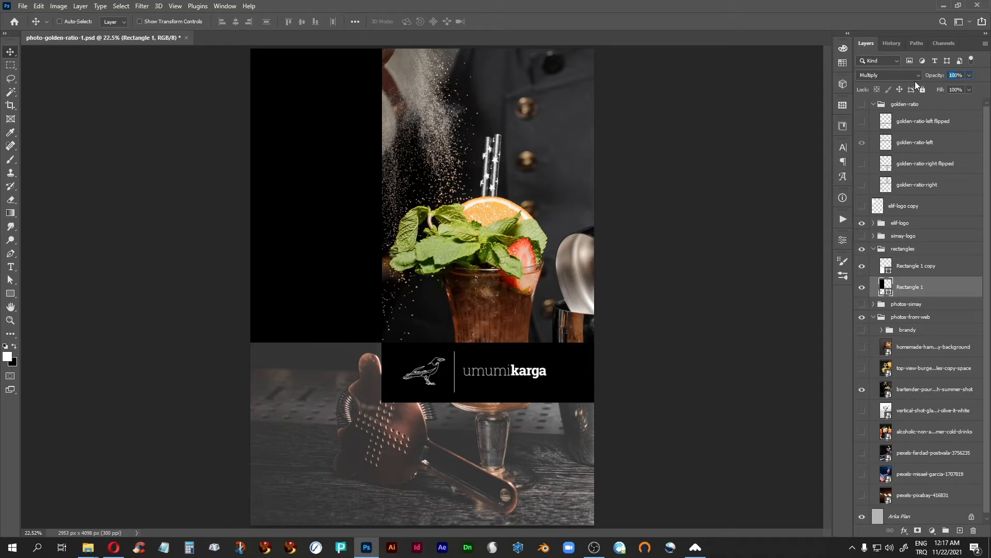
Step: Set the opacity of the black Rectangle 1 to 50%
text(4)
key(BackSpace)
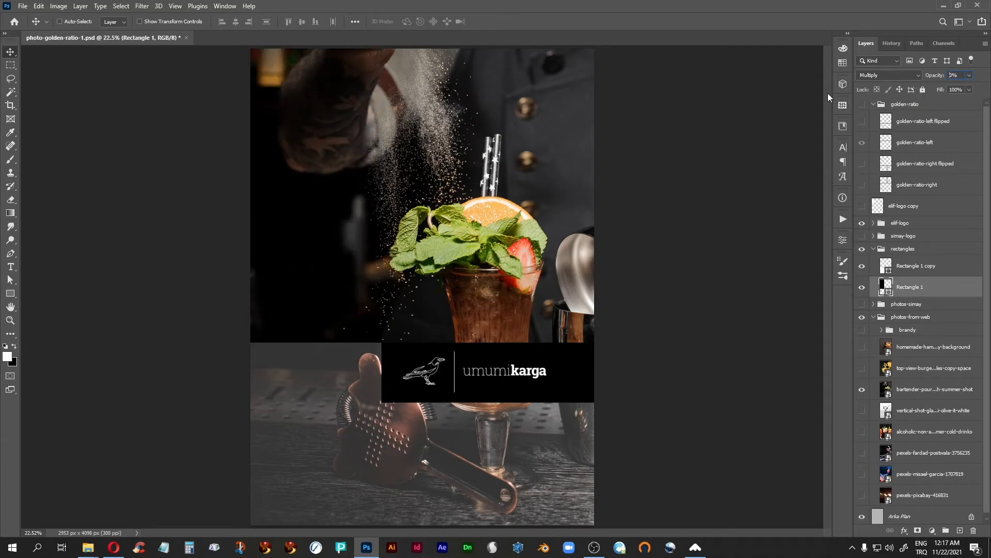
text(2)
key(BackSpace)
text(50)
key(Return)
click(478, 437)
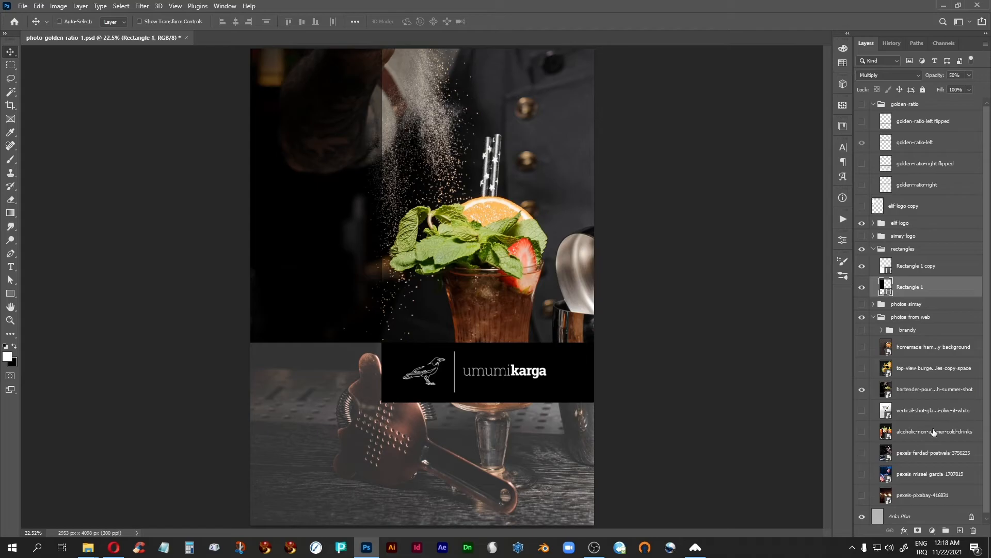
Step: Replace the bartender photo with the three-cocktails photo, trying the martini glass photo in between
click(862, 410)
click(862, 389)
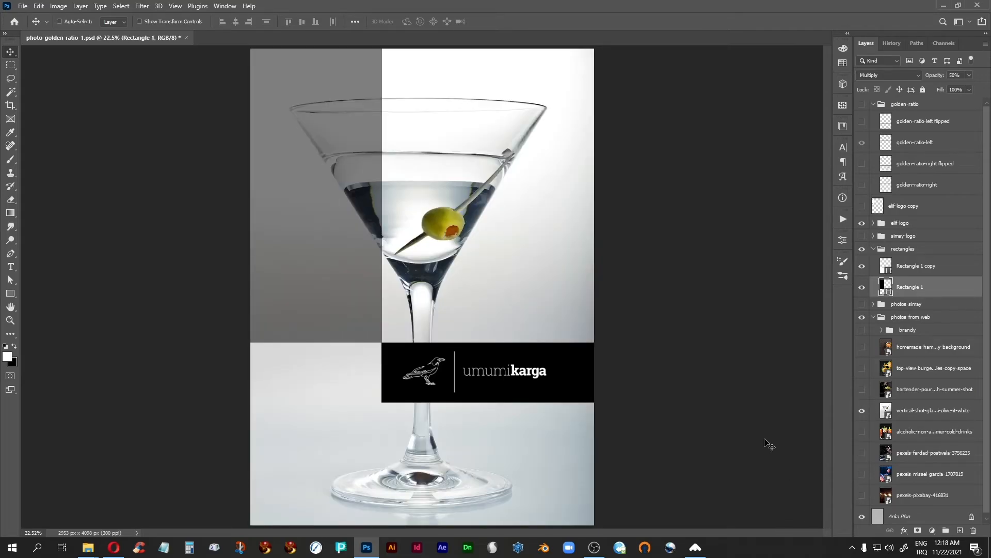
click(862, 410)
click(862, 431)
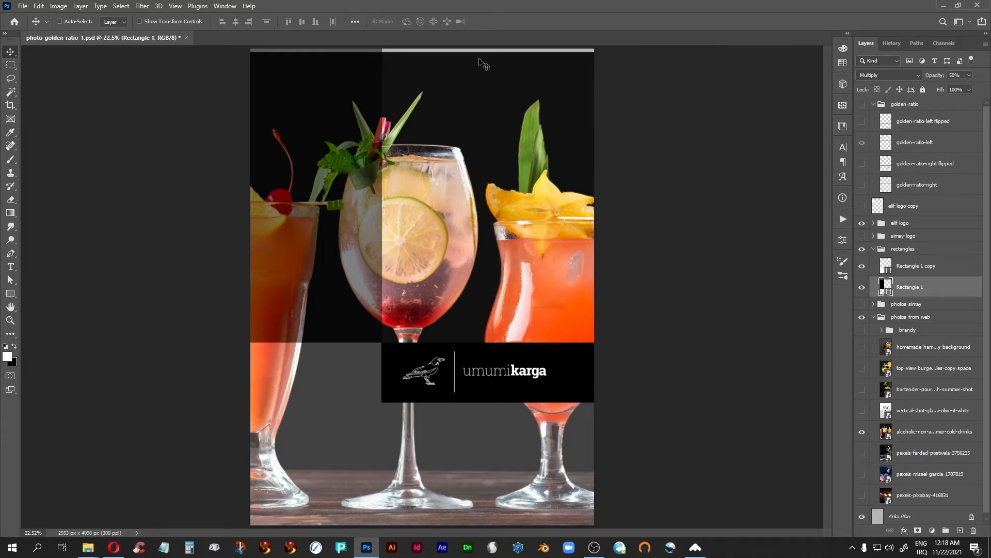
Step: Compare the cocktail poster with and without the white translucent rectangle and the elif-logo group
click(862, 266)
click(862, 267)
click(861, 225)
click(862, 225)
click(886, 267)
click(862, 273)
click(862, 269)
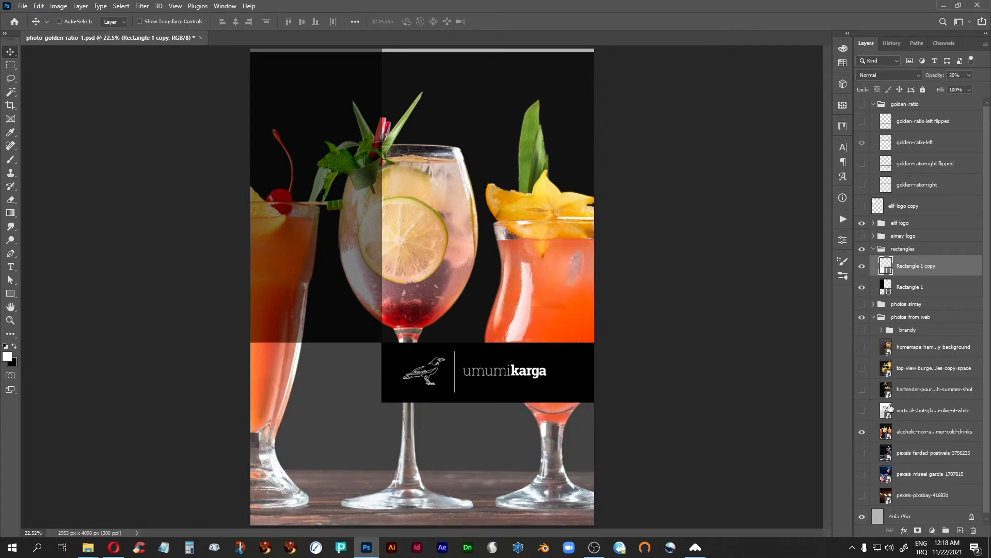
Step: Move the three-cocktails photo up so it covers the light strip along the poster's upper edge
click(886, 432)
drag(484, 235, 487, 220)
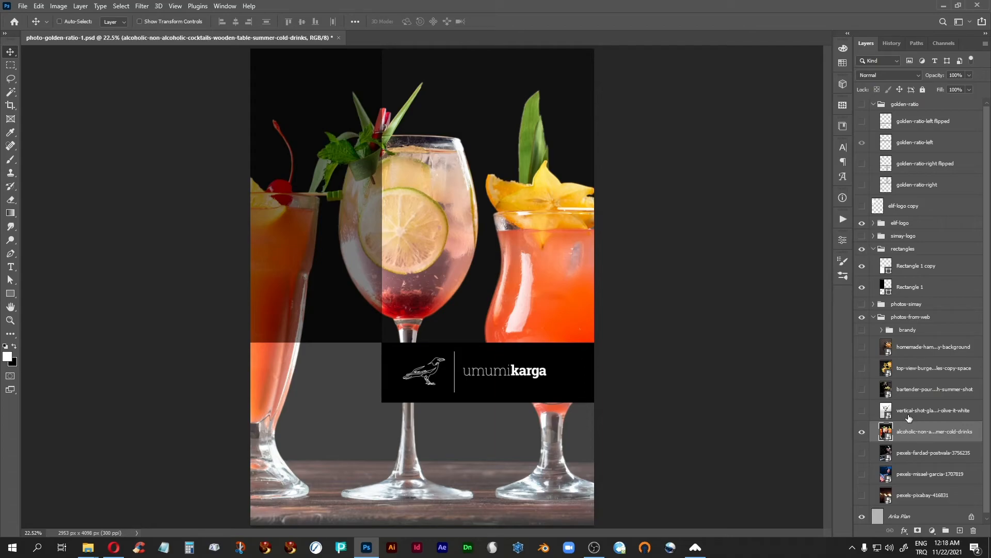
Step: Hide the rectangles and elif-logo groups, show the vertical elif-logo copy, and move it to the poster's upper-right corner
click(909, 252)
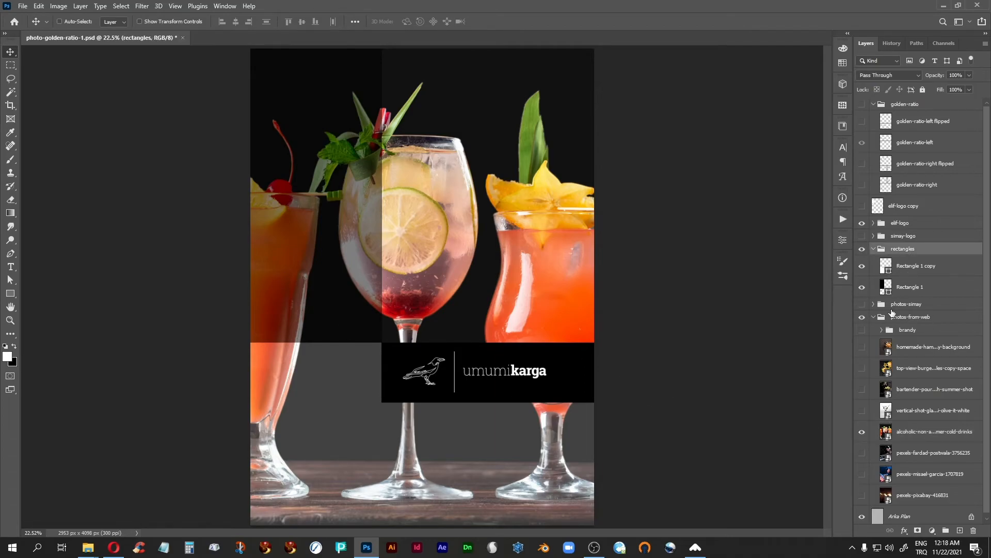
click(862, 249)
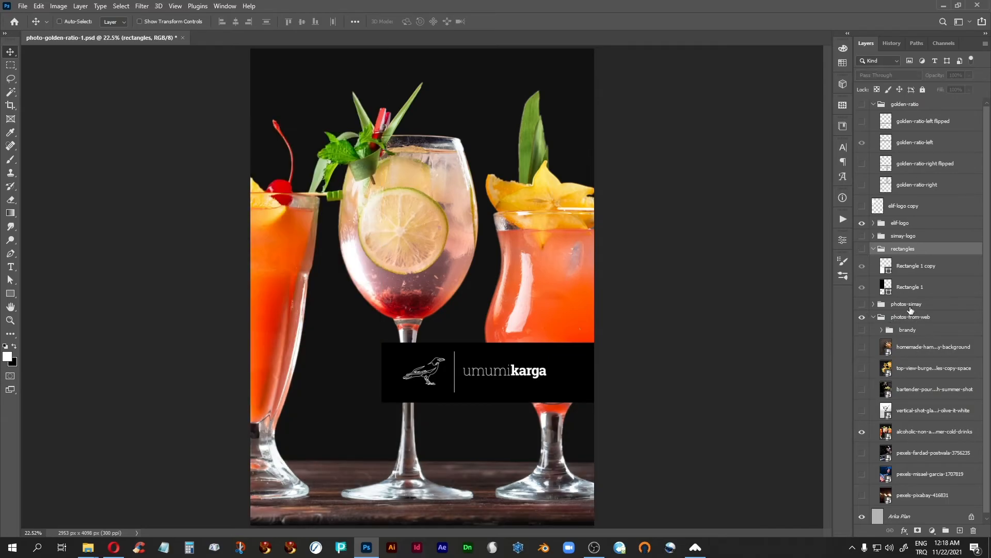
click(862, 206)
click(861, 222)
click(883, 210)
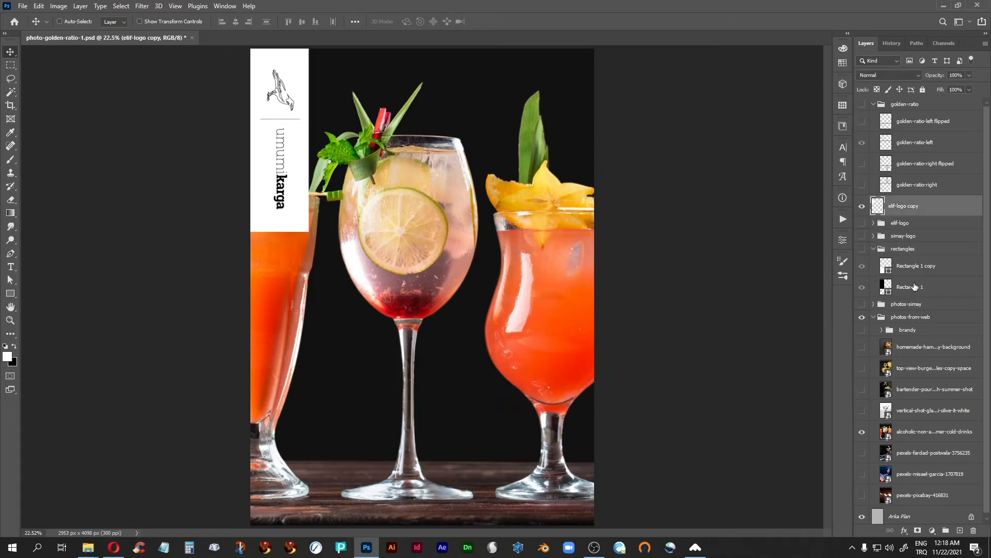
drag(280, 160, 551, 160)
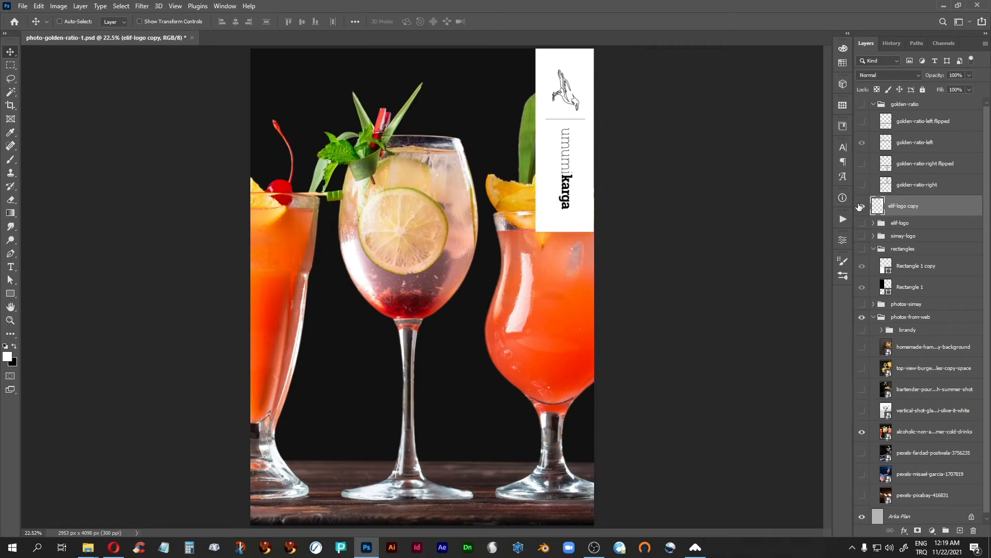
Step: Hide the vertical elif-logo copy and show the elif-logo and rectangles groups again
click(862, 205)
click(861, 223)
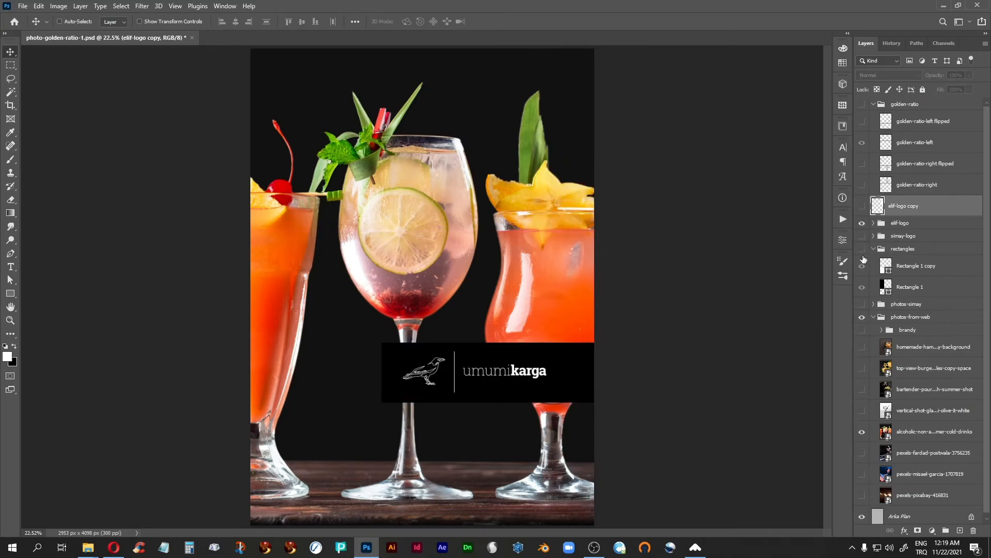
click(862, 249)
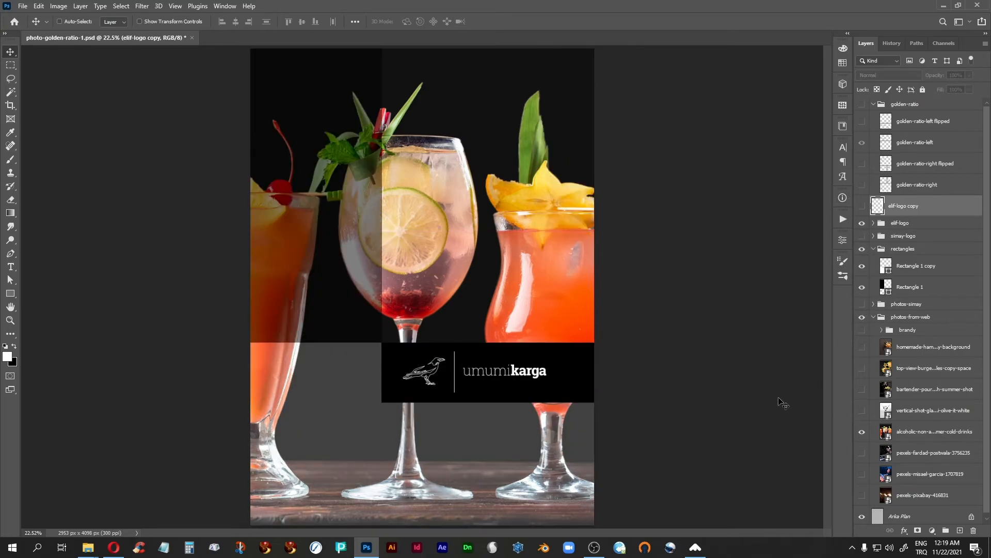
Step: Replace the three-cocktails photo with the DJ photo and set the opacity of Rectangle 1 to 100%
click(930, 270)
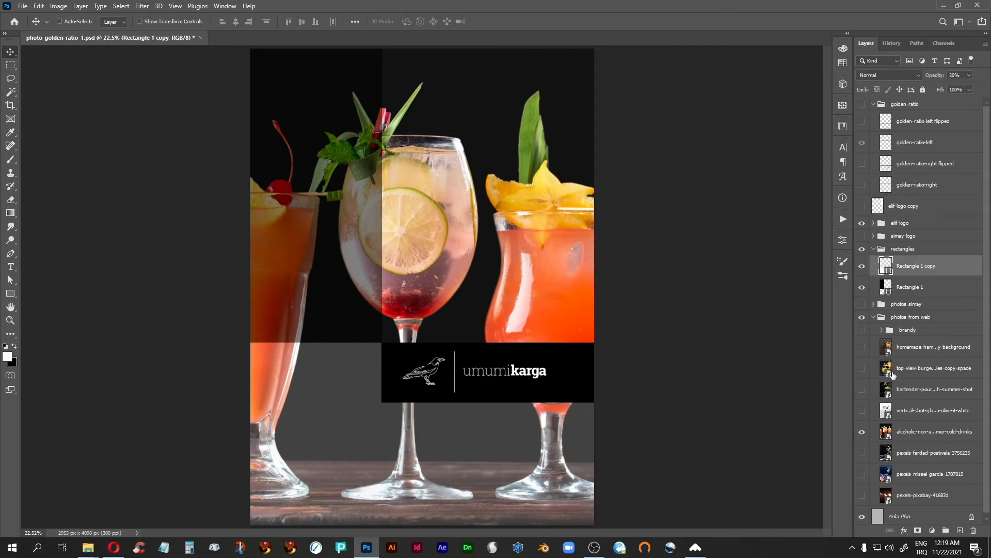
click(862, 431)
click(862, 452)
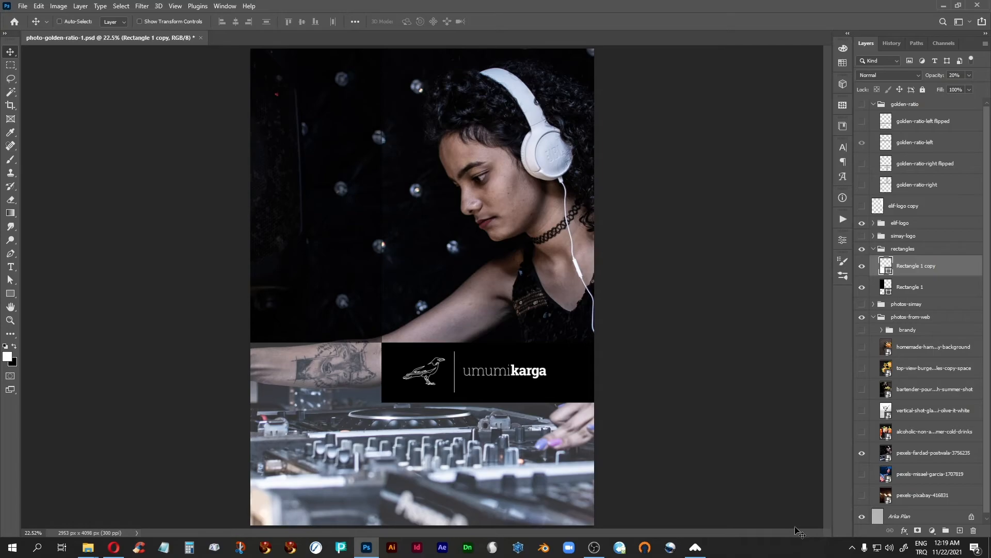
click(887, 290)
click(968, 76)
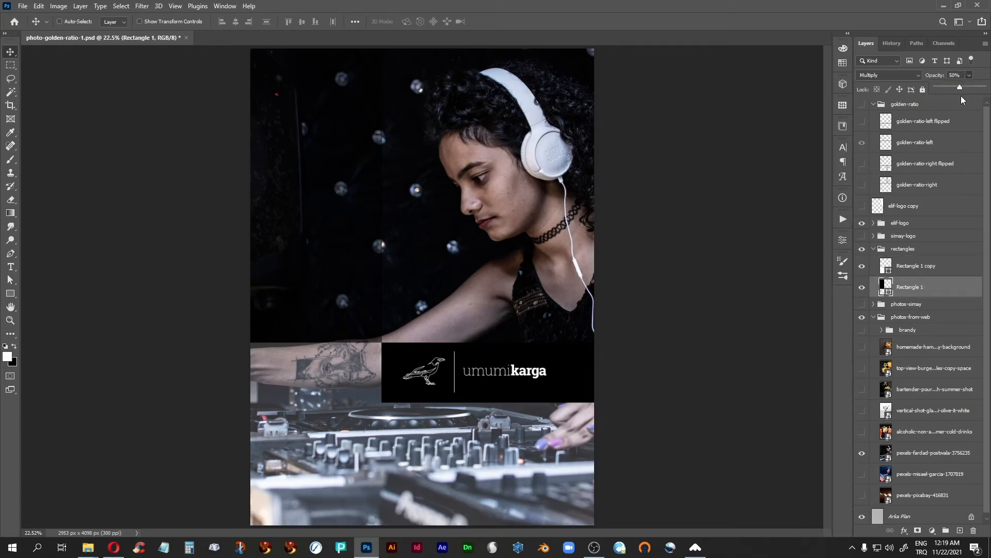
drag(961, 89, 984, 88)
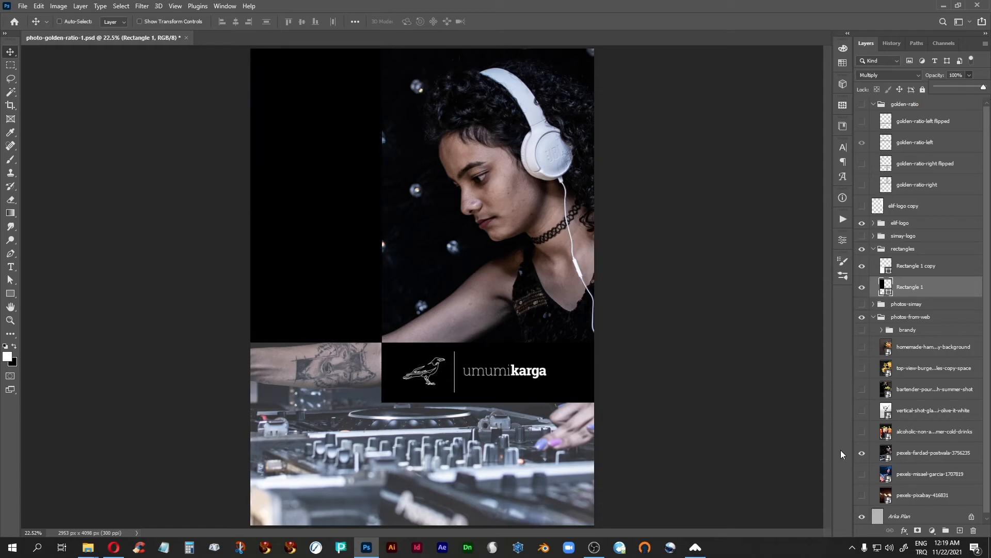
Step: Replace the DJ photo with the blue-lit neon portrait and set the opacity of Rectangle 1 to 50%
click(888, 292)
click(862, 453)
click(862, 474)
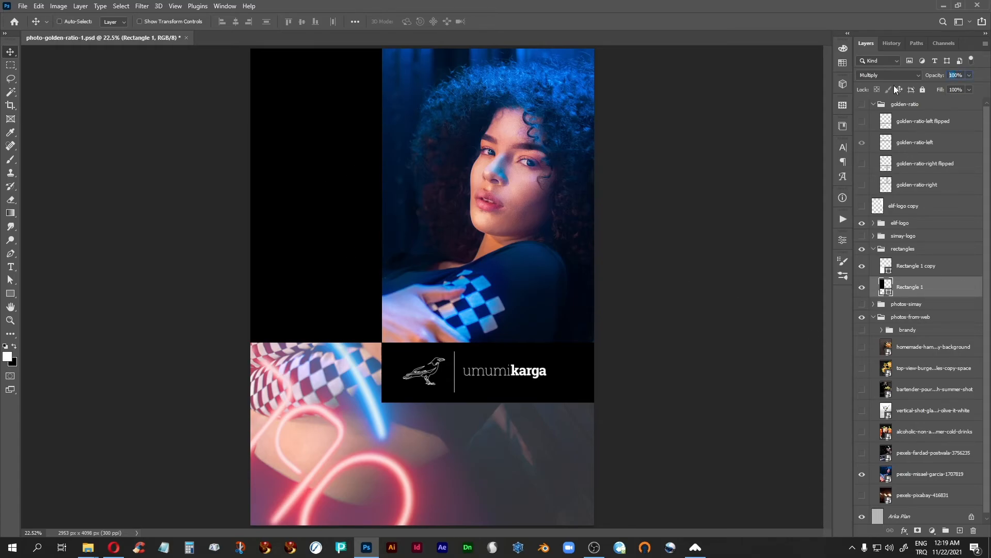
text(50)
key(Return)
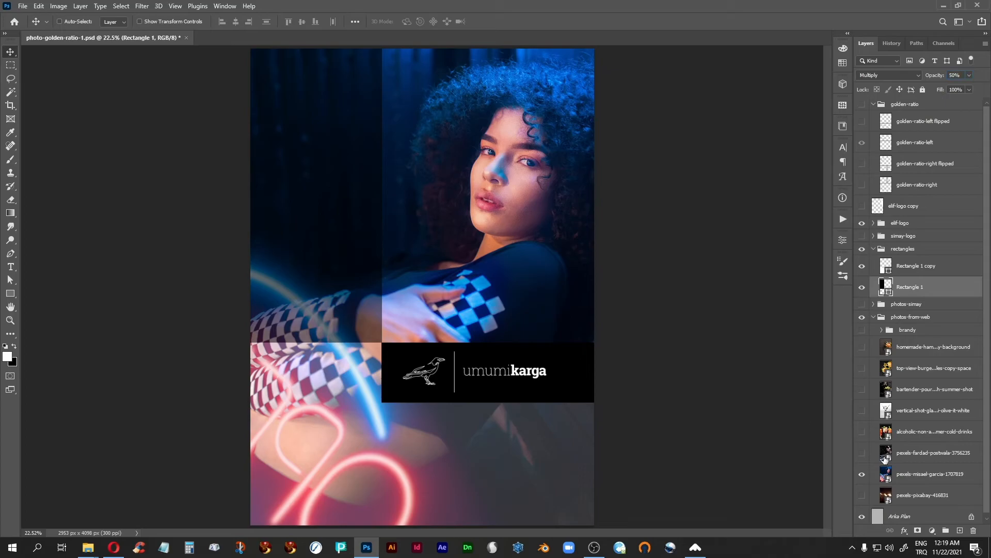
Step: Replace the neon portrait with the concert photo pexels-pixabay-416831 and inspect the singer and logo at 100% zoom
click(862, 473)
click(862, 494)
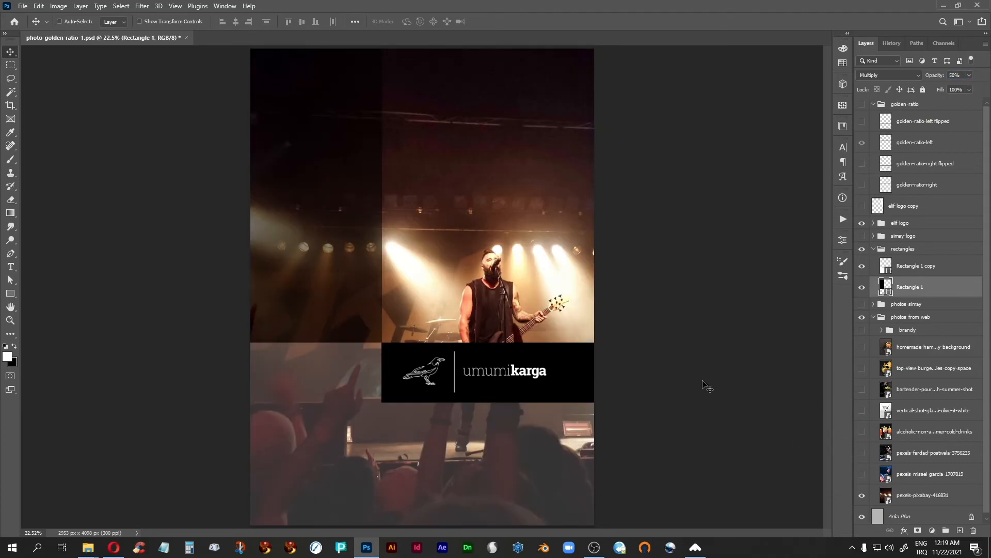
click(905, 495)
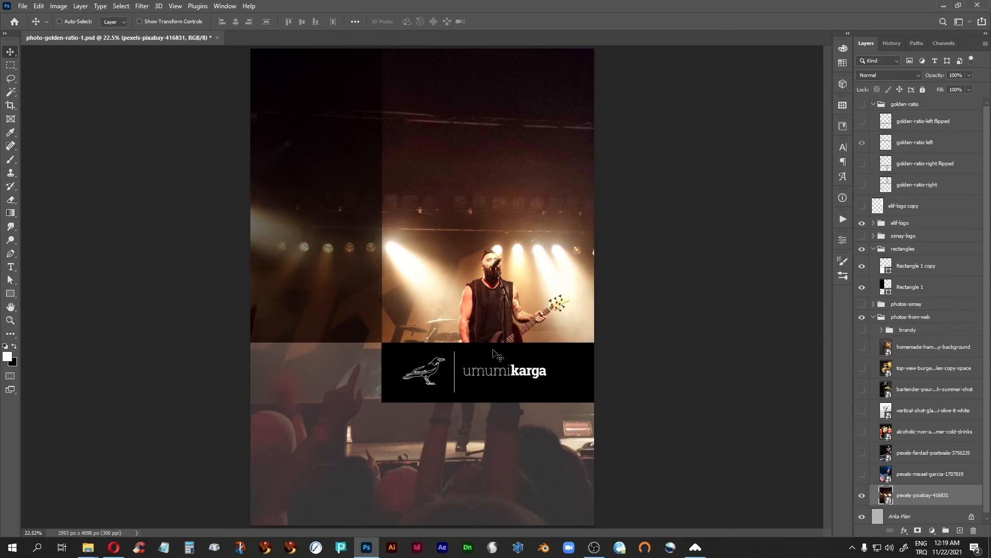
key(ctrl+1)
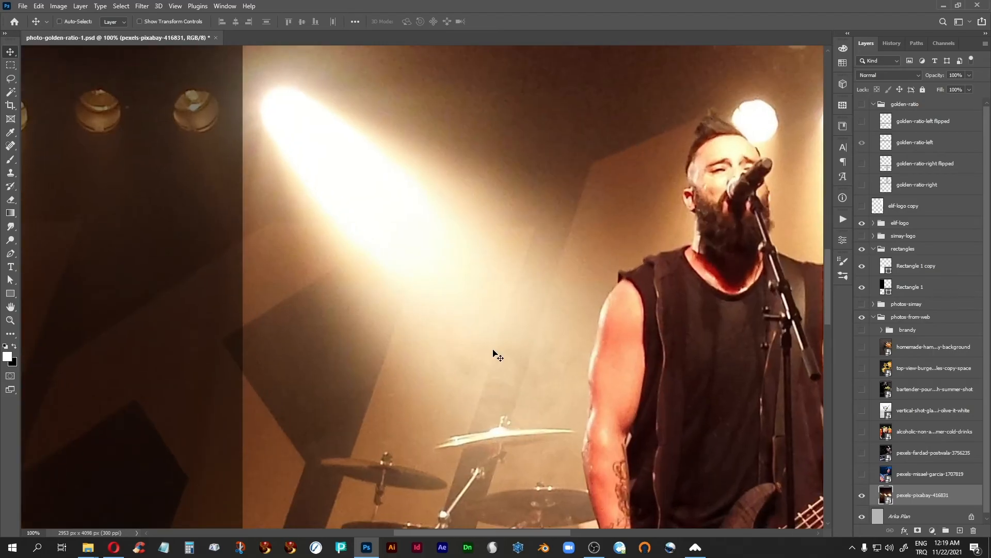
drag(431, 396, 420, 337)
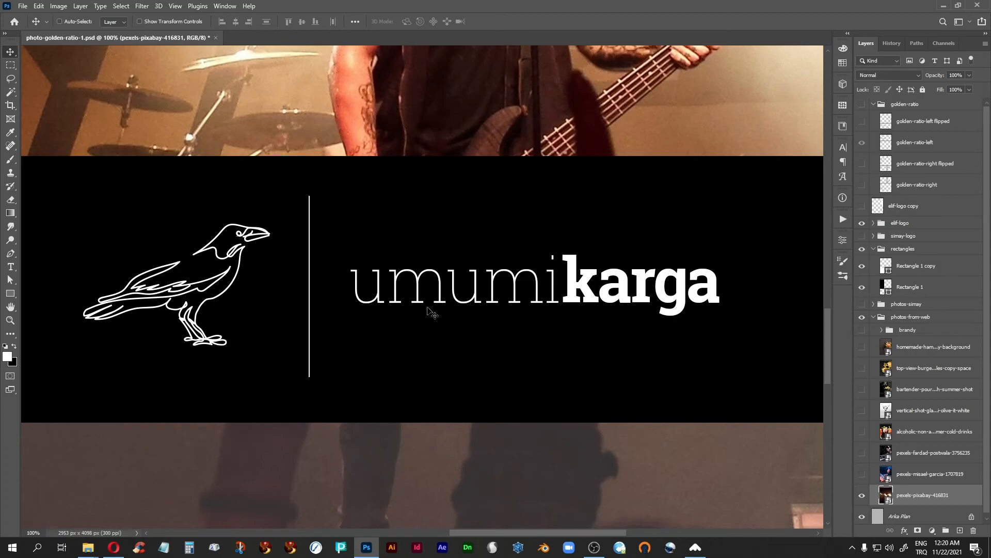
key(ctrl+0)
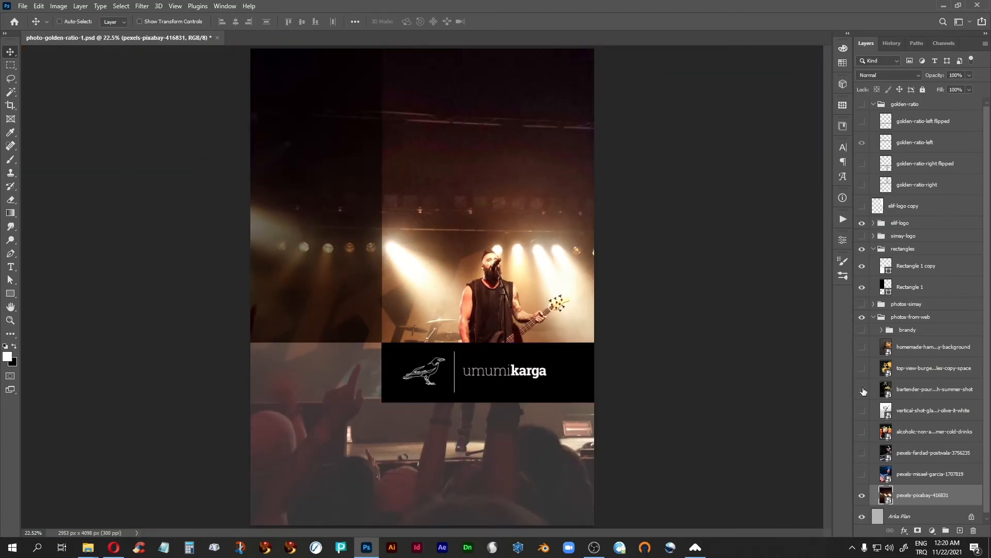
Step: Hide the logo's black backing rectangle, Rectangle 1 copy 2, and move the elif-logo group to the upper-left area of the concert poster
click(874, 223)
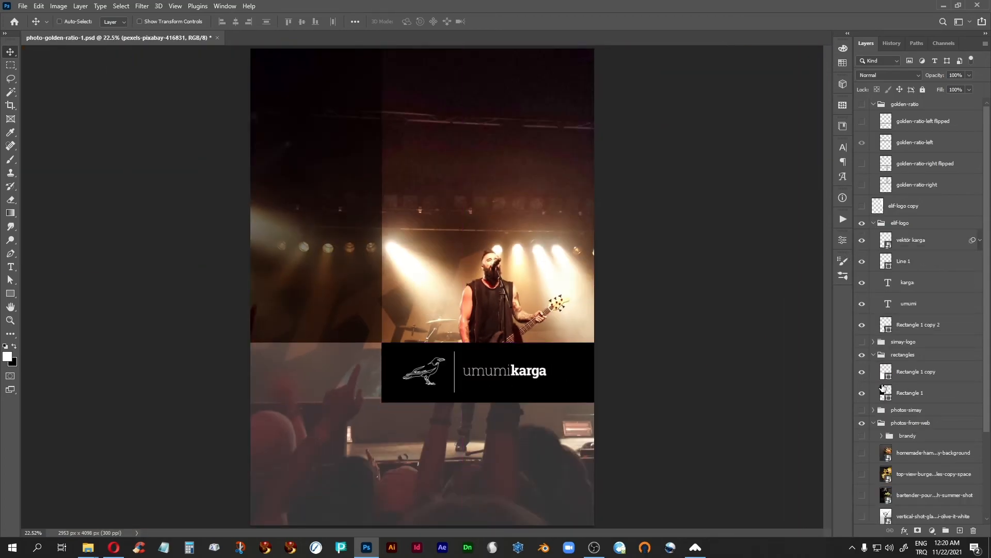
click(862, 325)
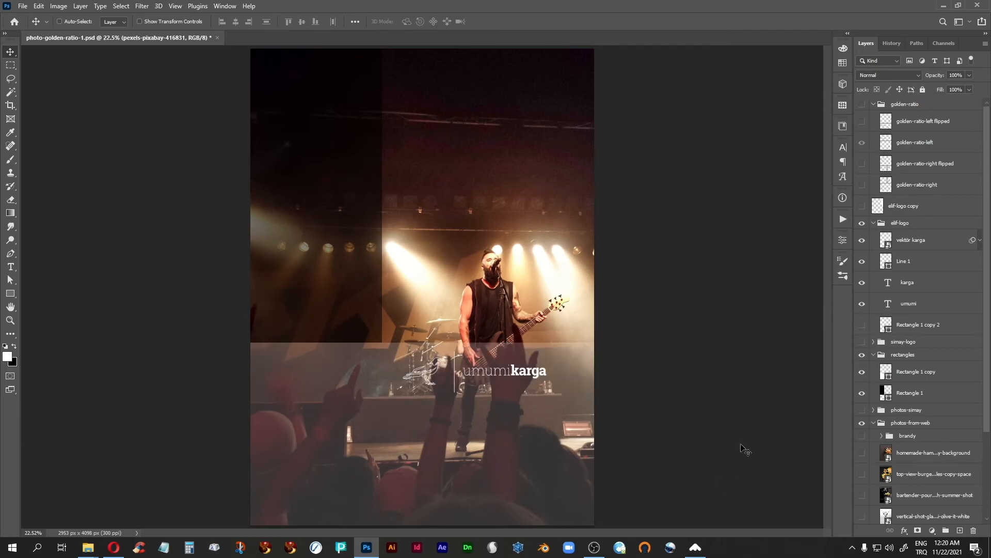
click(901, 223)
drag(496, 400, 365, 208)
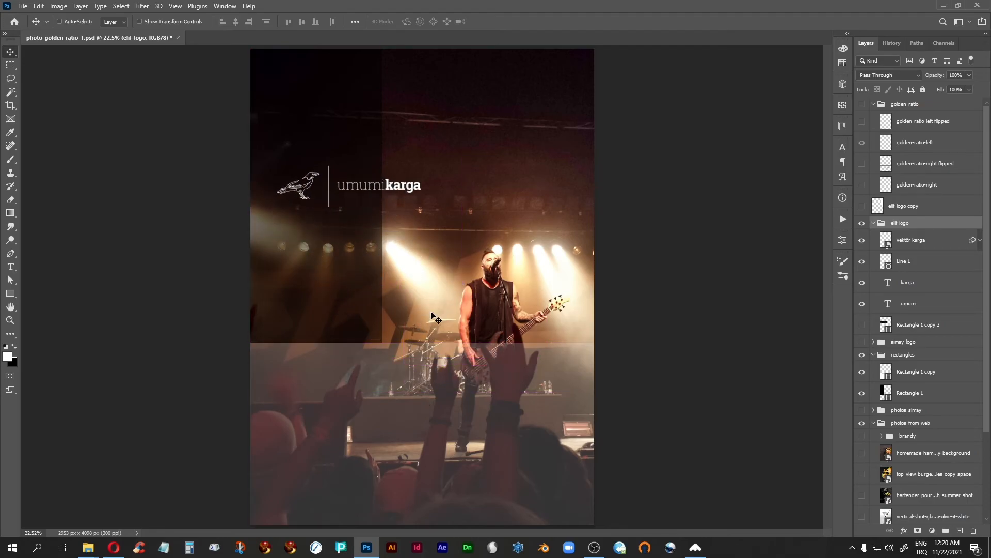
mouse_move(360, 226)
mouse_down()
mouse_move(506, 148)
mouse_move(484, 125)
mouse_move(360, 242)
mouse_up()
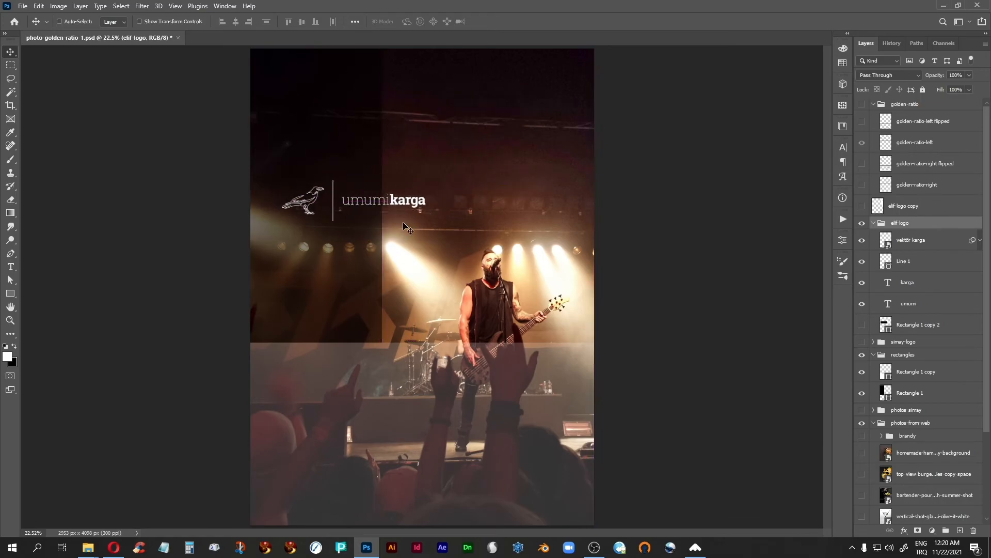
Step: Switch to the top-view burger photo without the rectangles group and move the elif-logo group near the poster's top-left corner
click(861, 475)
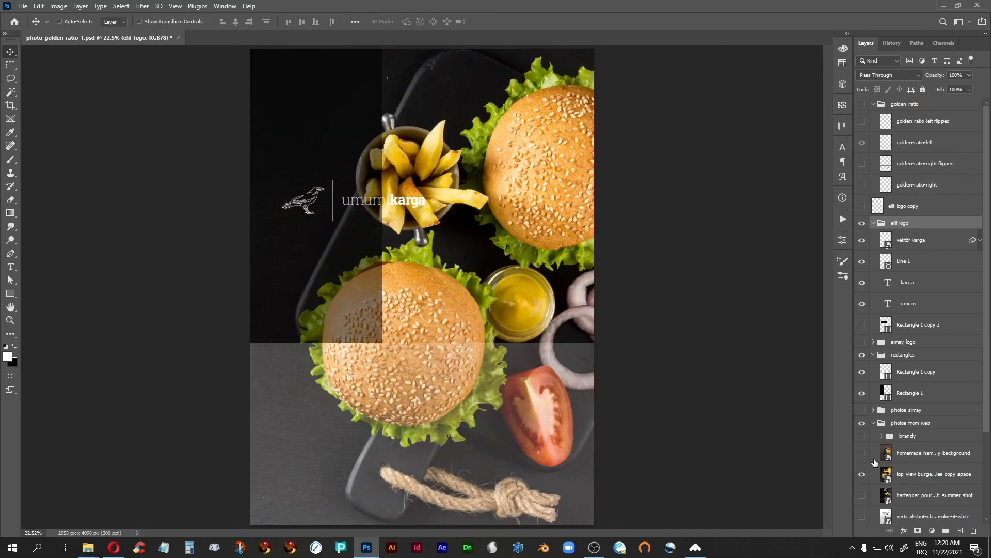
click(862, 356)
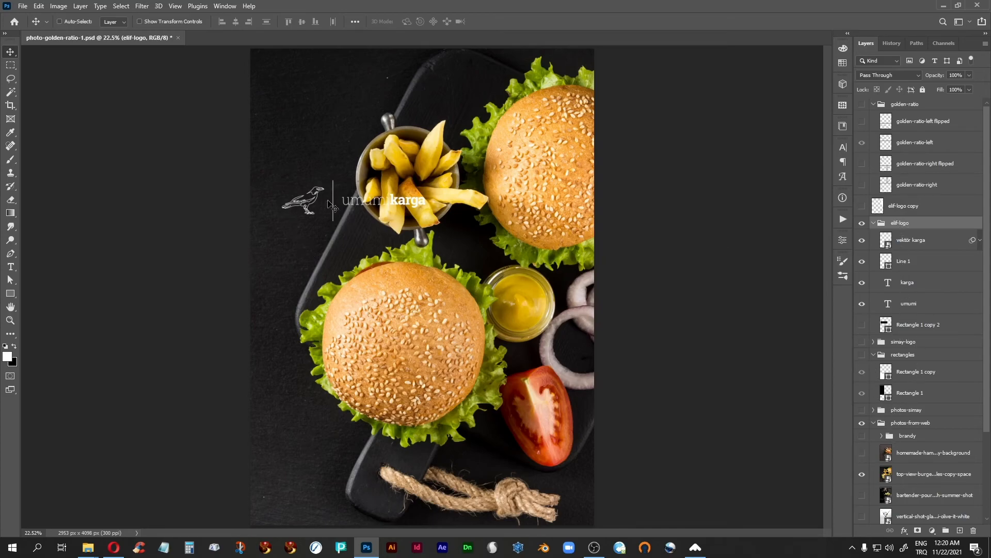
drag(343, 206, 326, 104)
key(ctrl+t)
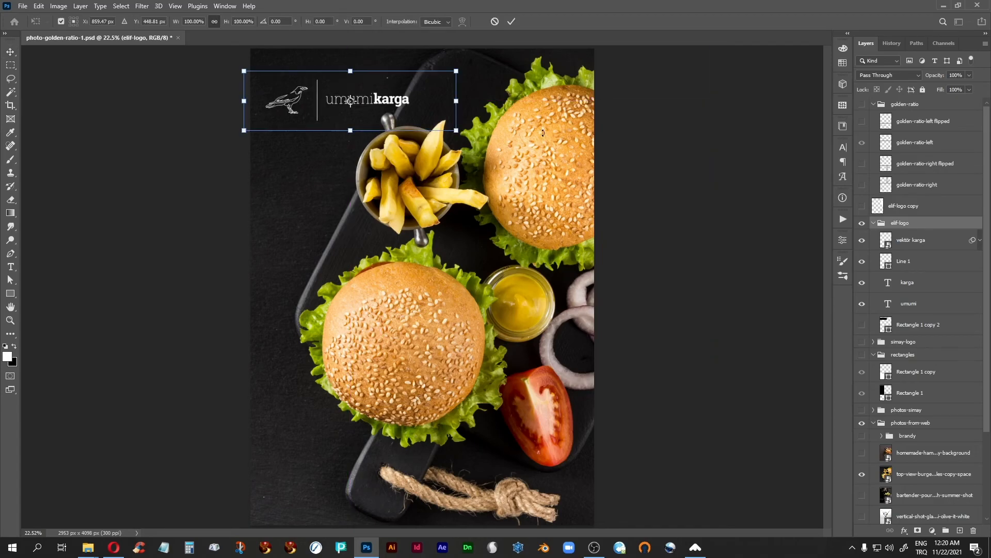
drag(360, 110, 388, 107)
key(Return)
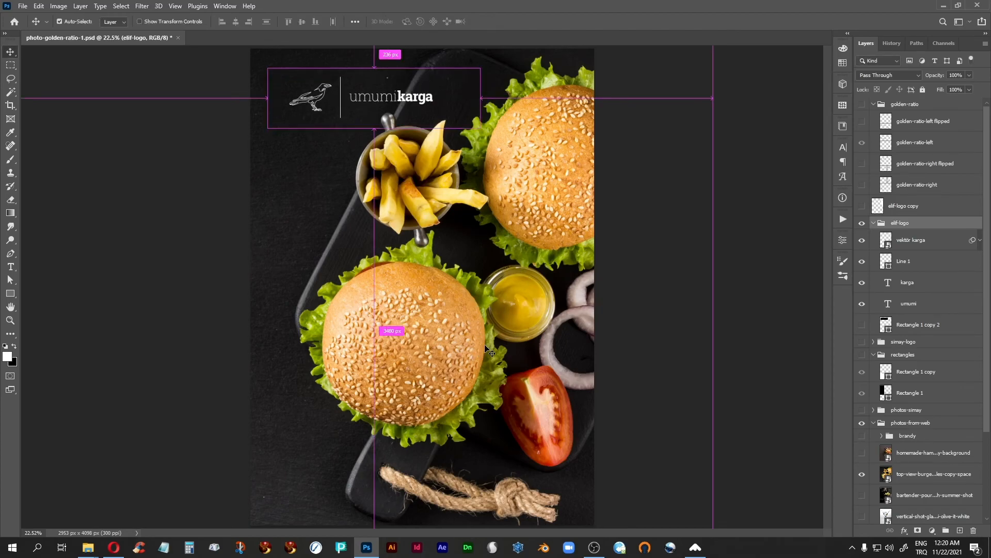
Step: Enlarge the elif-logo group across the middle of the burger photo and briefly preview it with its black backing rectangle
key(ctrl+t)
drag(479, 126, 589, 188)
drag(404, 136, 388, 282)
key(Return)
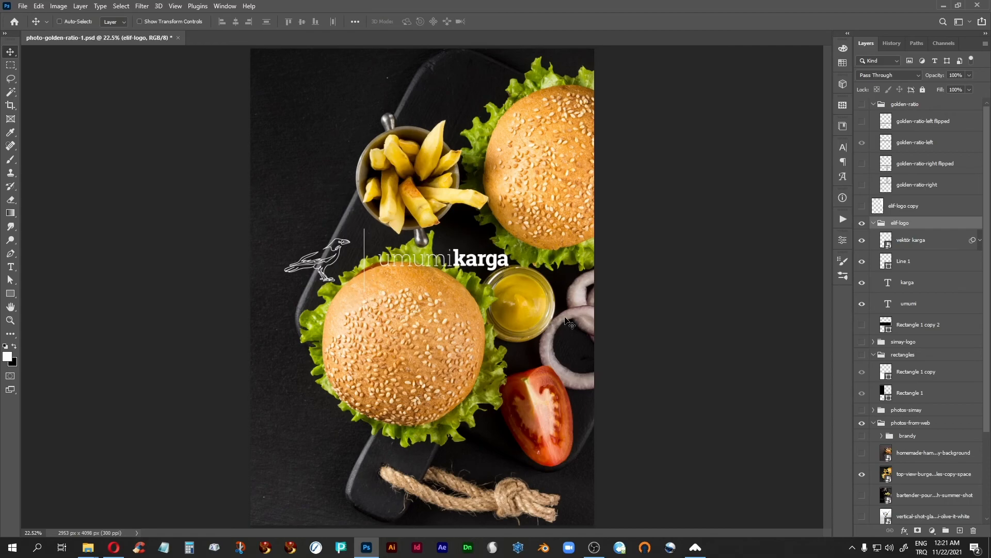
click(862, 324)
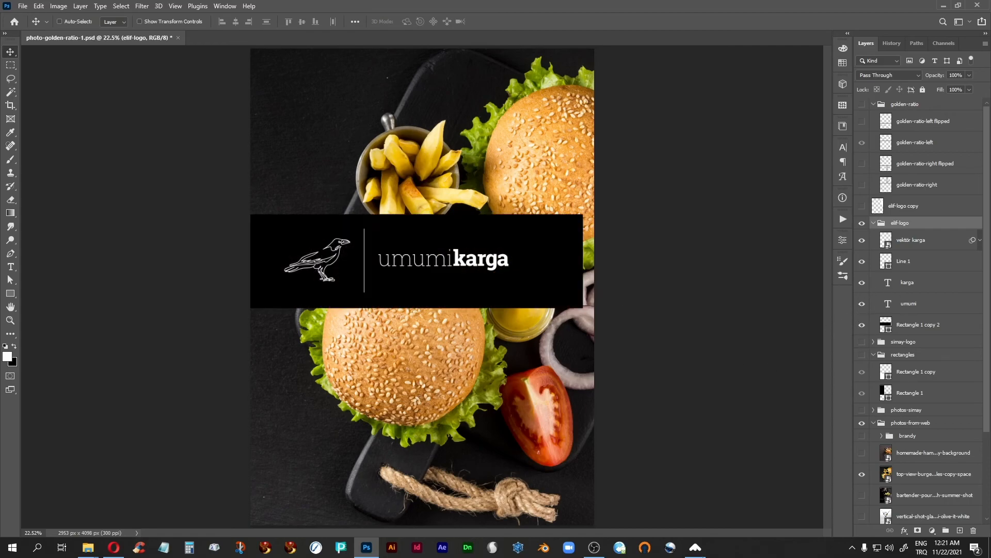
click(862, 324)
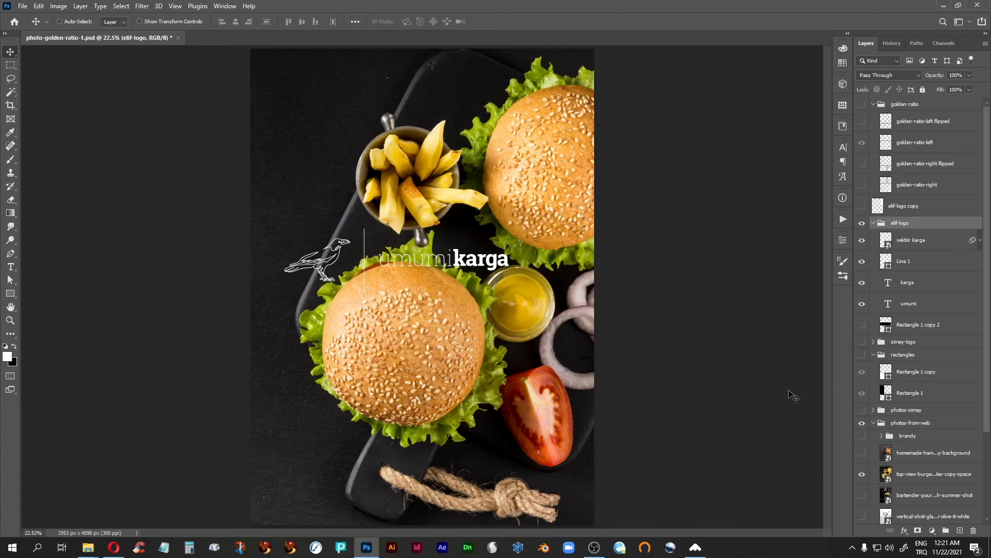
Step: Roll the document history back to the last opacity change of Rectangle 1 over the blue-lit neon portrait
click(892, 44)
click(899, 482)
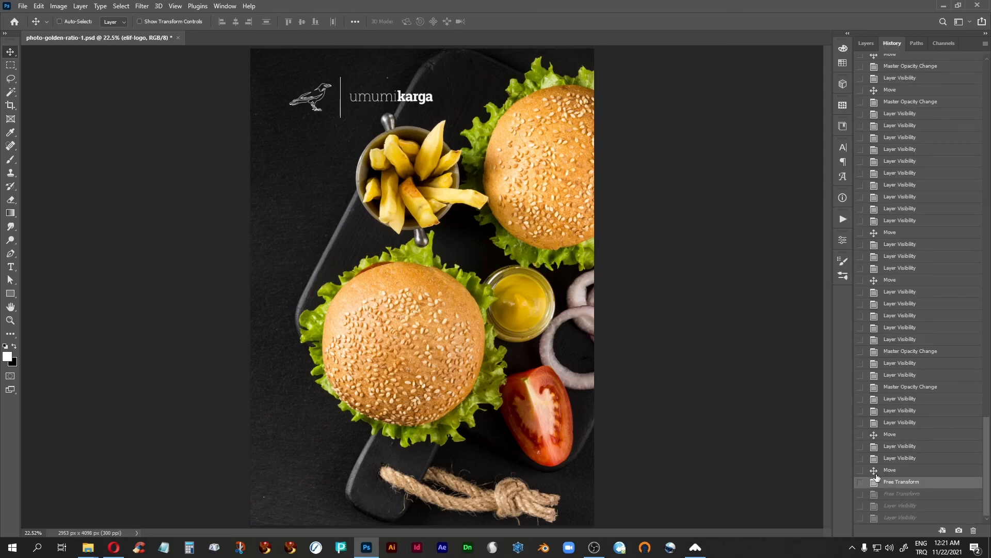
click(899, 448)
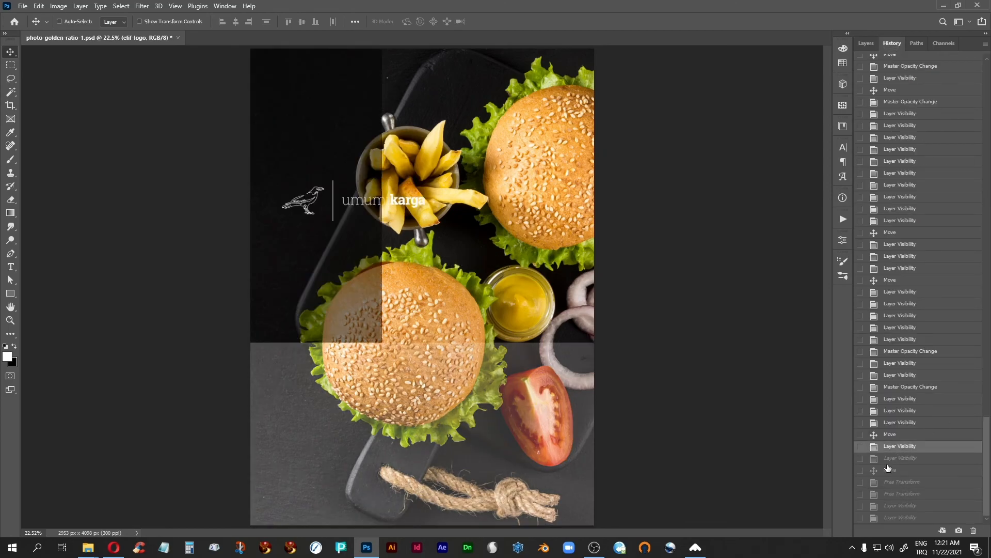
click(899, 411)
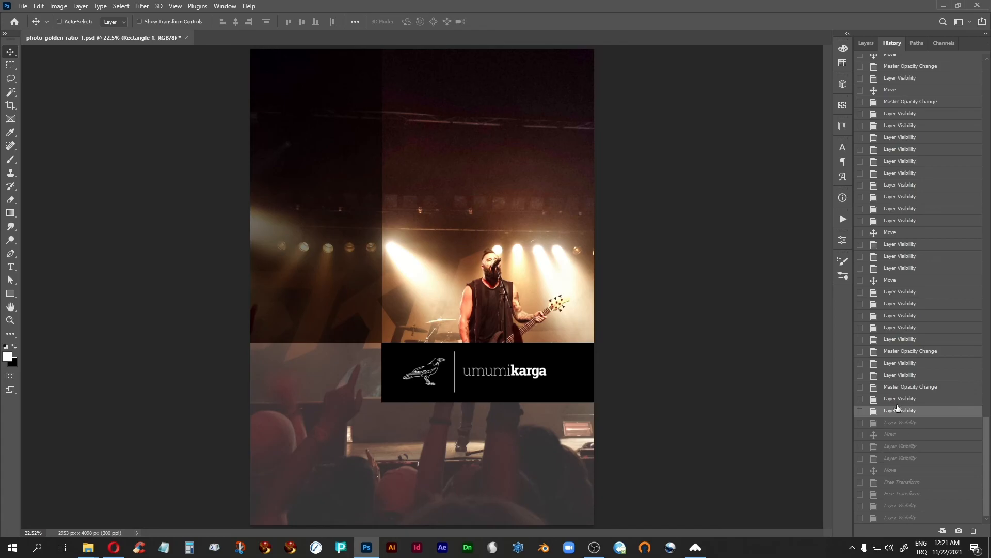
click(900, 375)
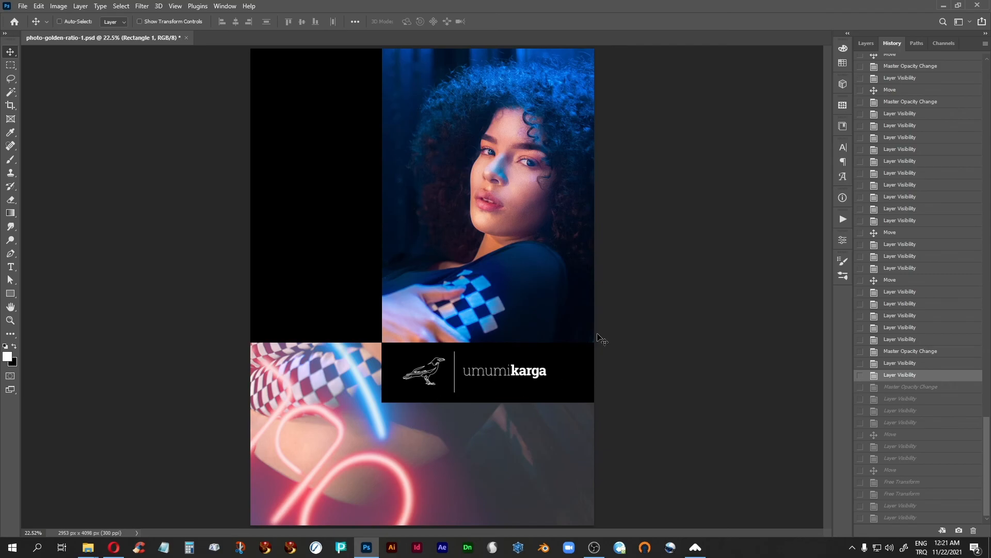
click(909, 388)
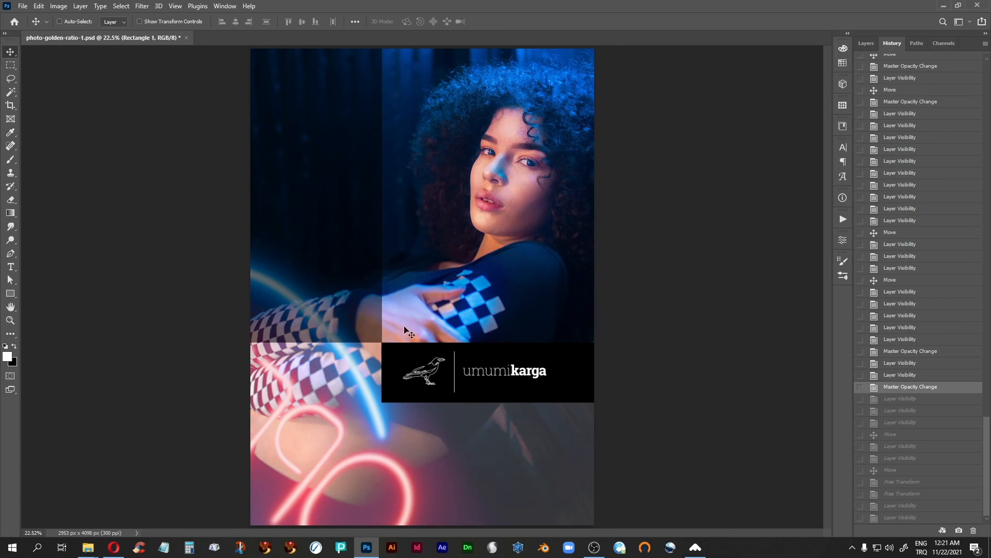
Step: Show the DJ, three-cocktails, martini and bartender photo layers above the neon portrait
click(866, 43)
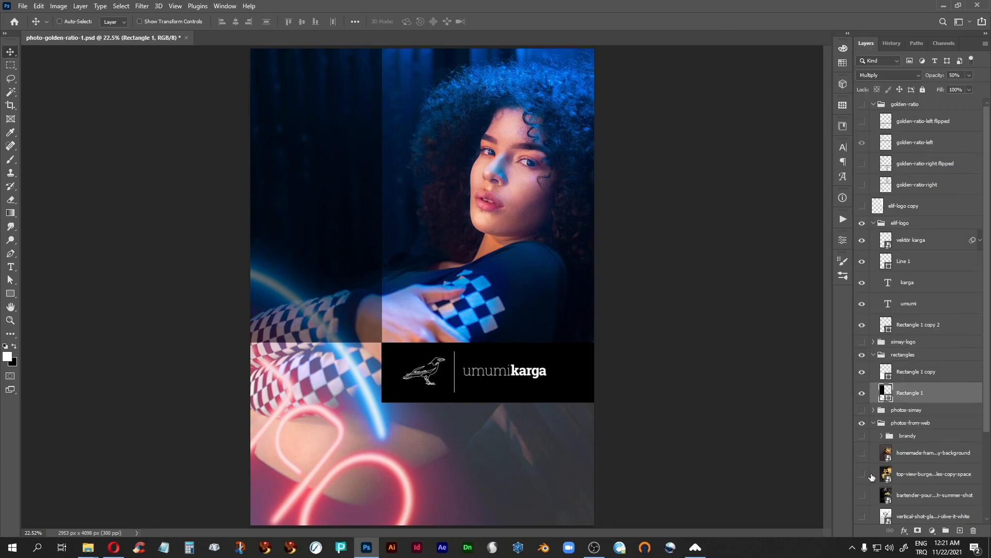
drag(987, 282, 987, 408)
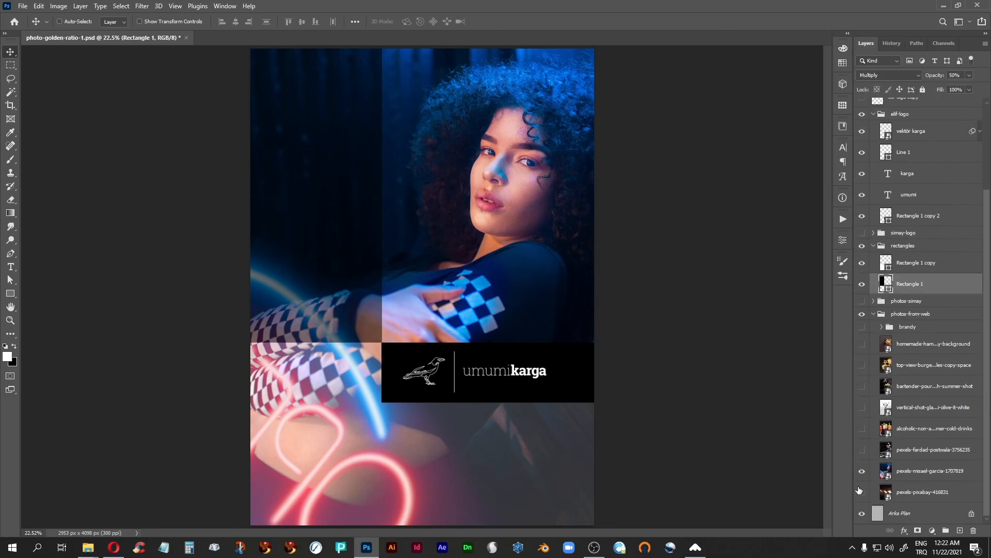
click(862, 450)
click(862, 429)
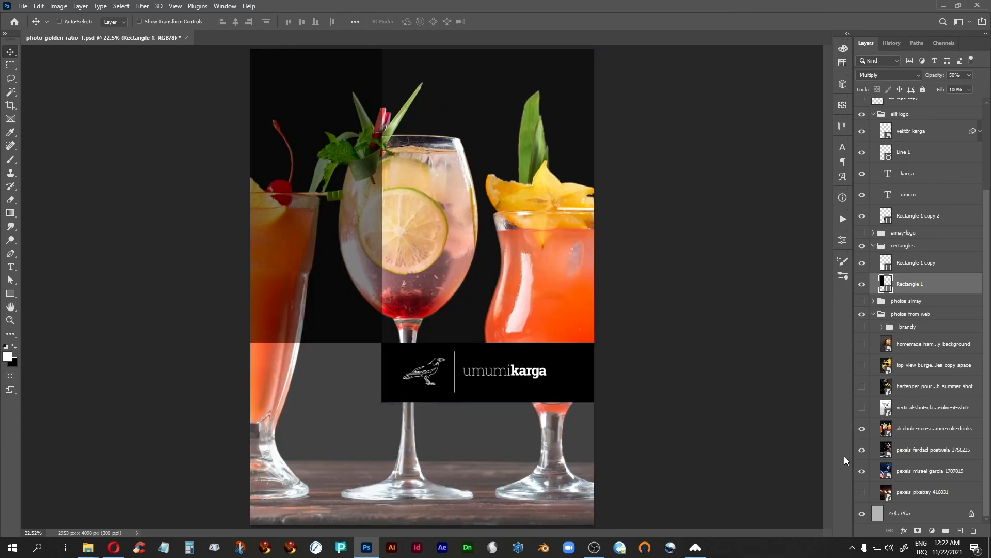
click(862, 407)
click(862, 385)
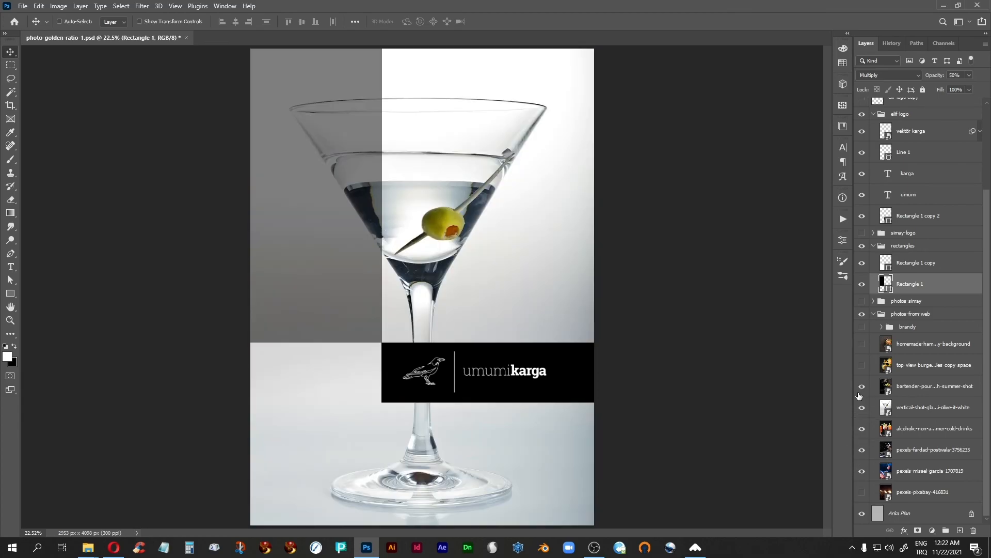